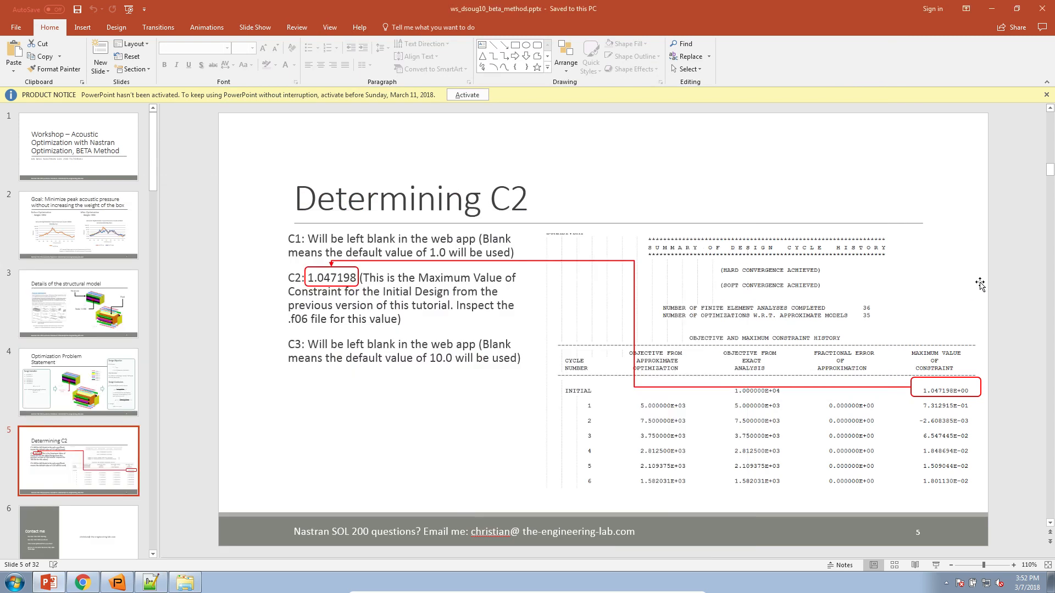
Present the Contact me slide full screen with the laser pointer turned on.
scroll(99, 457, "down", 1)
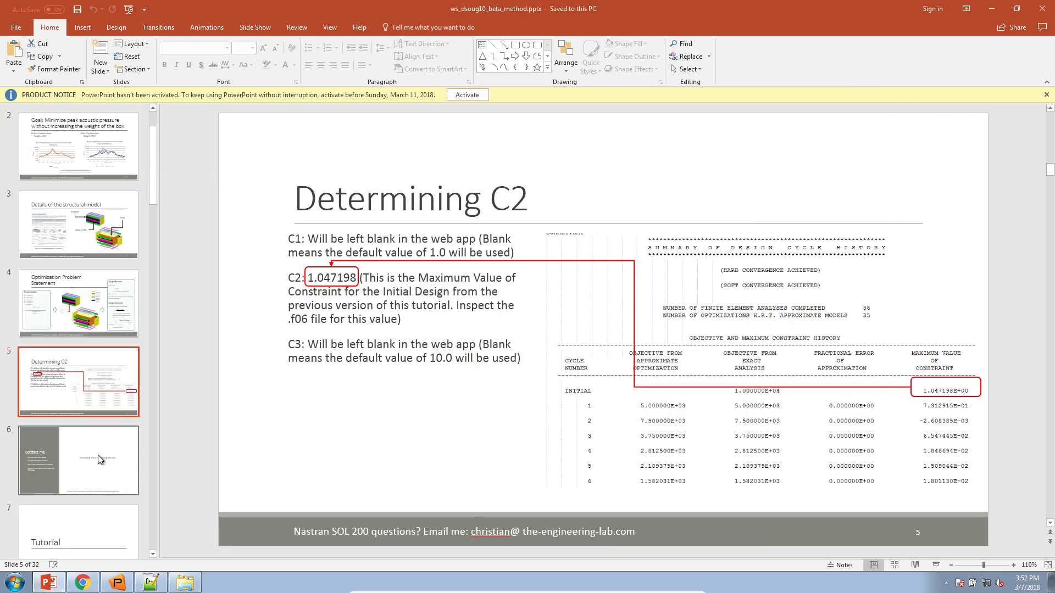
left_click(98, 459)
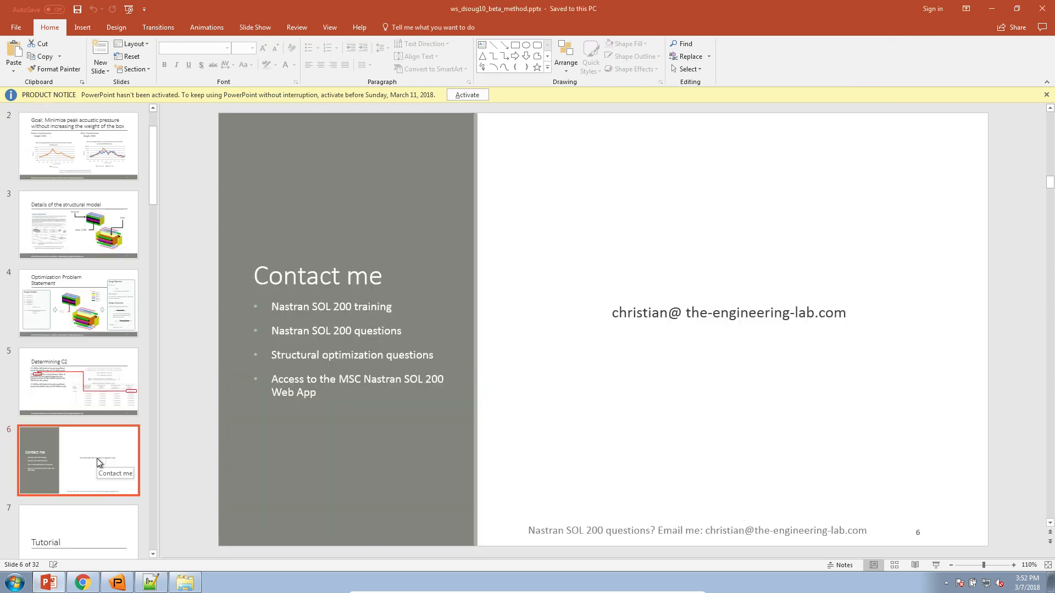
left_click(935, 565)
left_click(53, 583)
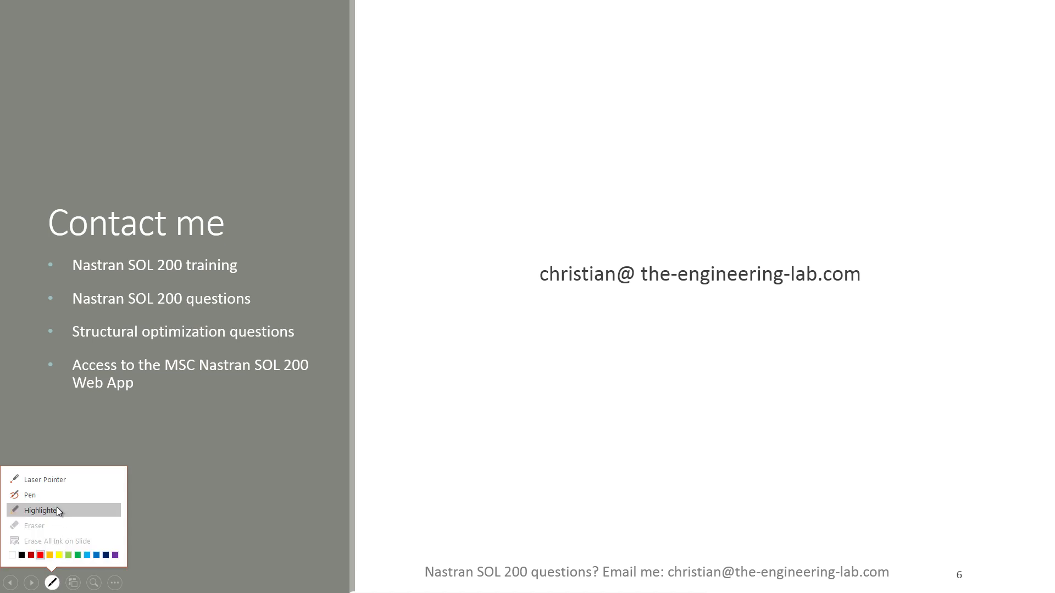
left_click(59, 482)
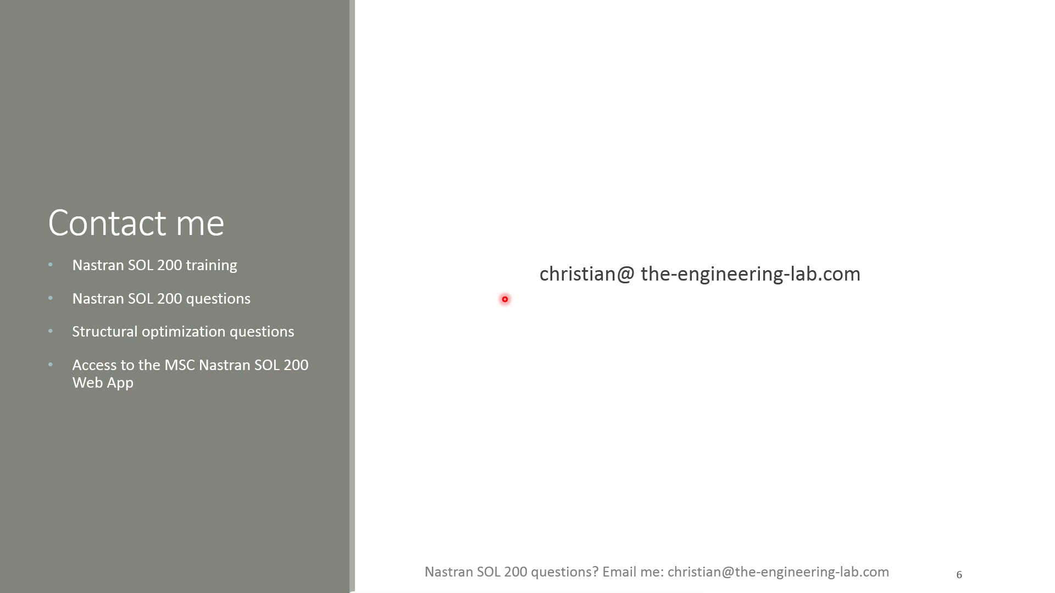
Advance the slide show to the Tutorial Overview slide and end the presentation.
key("Right")
key("Right")
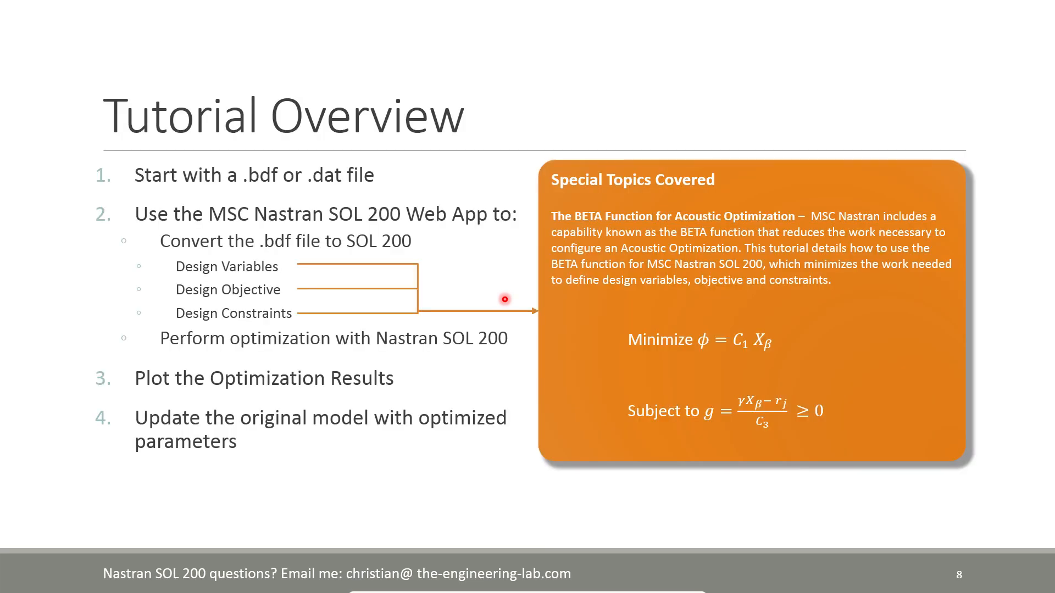
key("Escape")
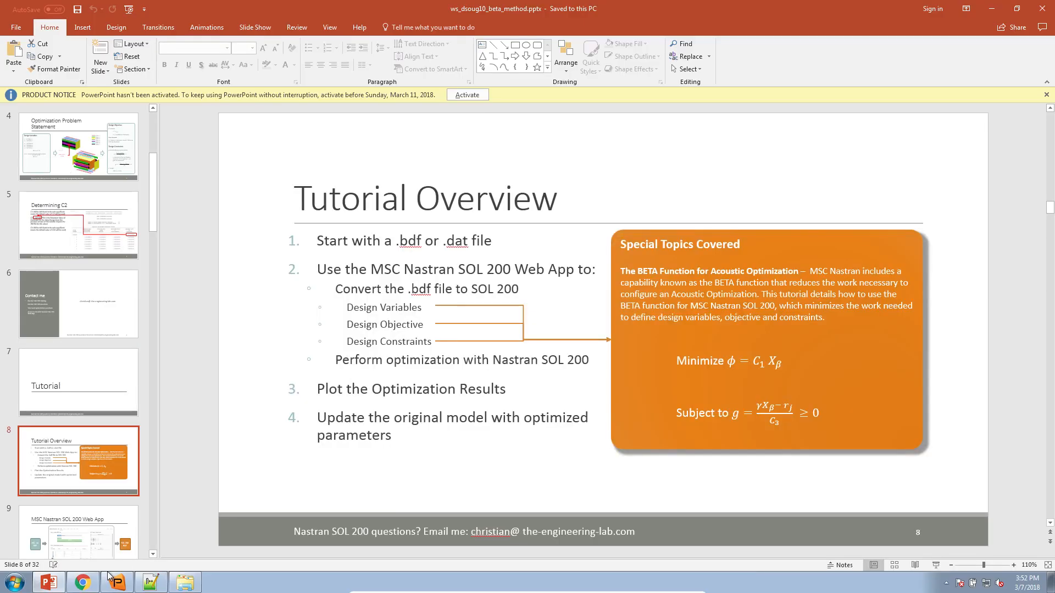
Switch to Chrome and find the acoustic optimization examples in the User's Guide's Size Optimization Tutorials section.
left_click(83, 583)
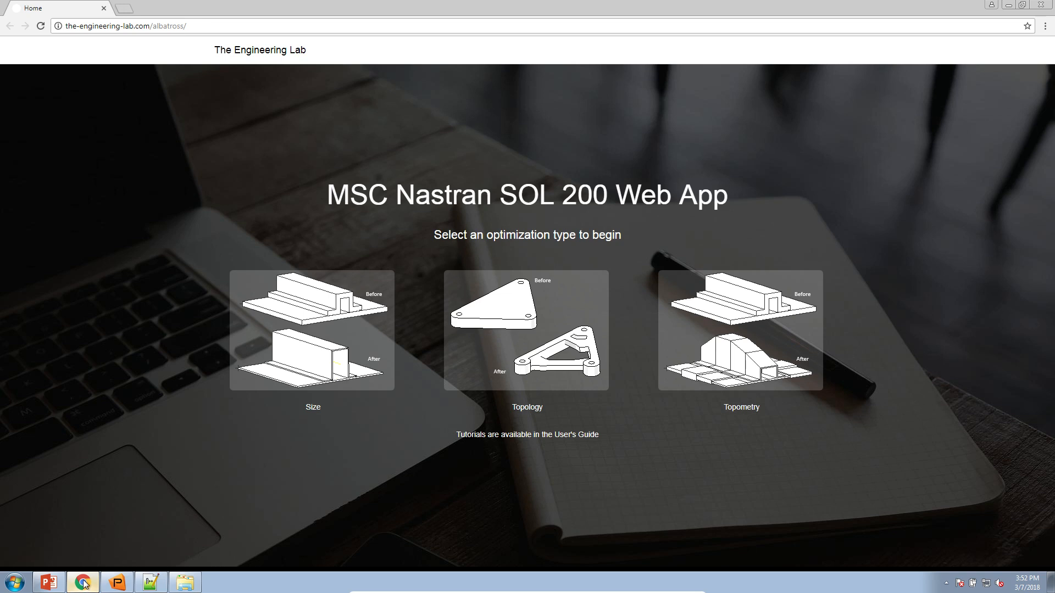
left_click(535, 434)
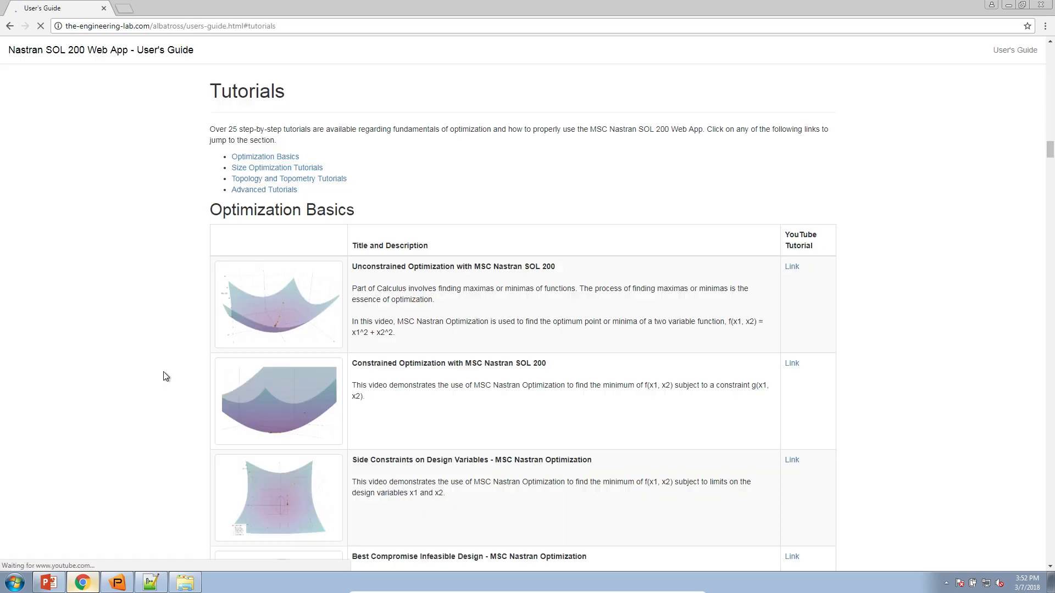
left_click(249, 167)
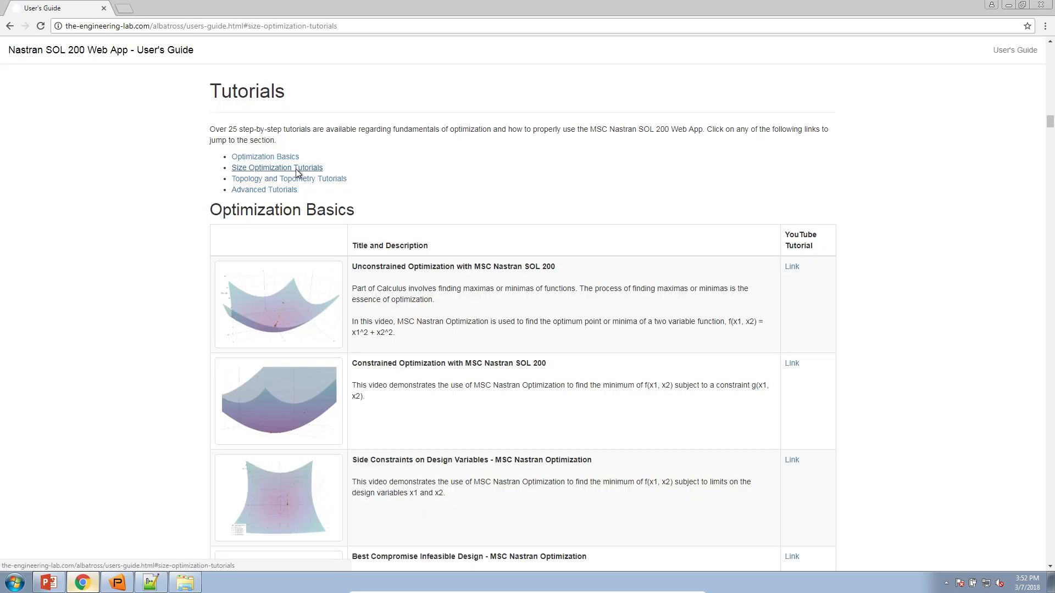
scroll(386, 295, "down", 5)
scroll(386, 295, "down", 20)
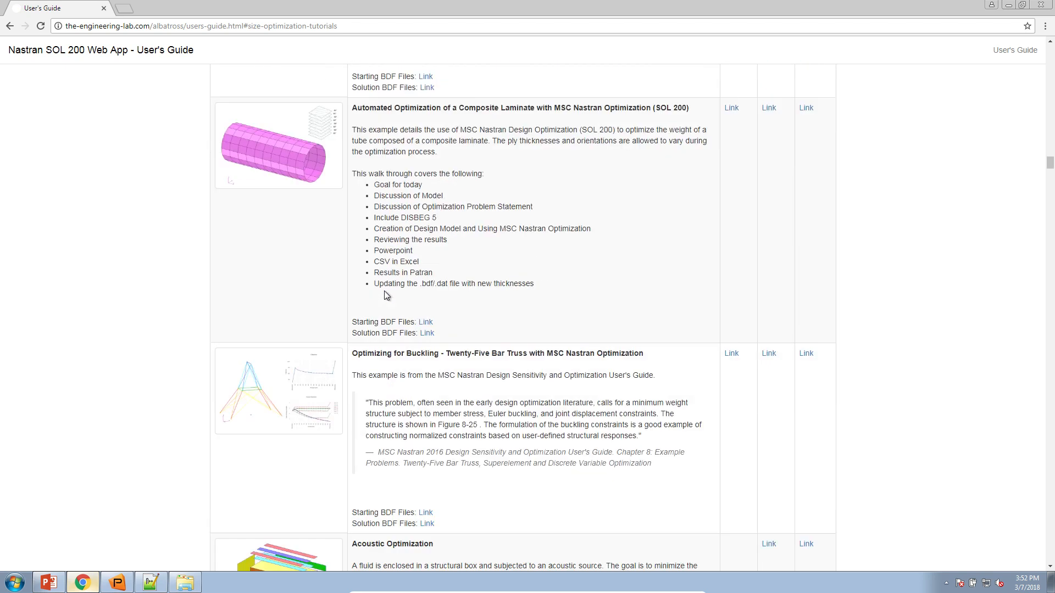
Download the starting BDF file dsoug10.dat of the Acoustic Optimization, BETA Method tutorial to the desktop.
left_click_drag(390, 369, 488, 367)
left_click(488, 367)
right_click(427, 434)
left_click(456, 488)
left_click(416, 264)
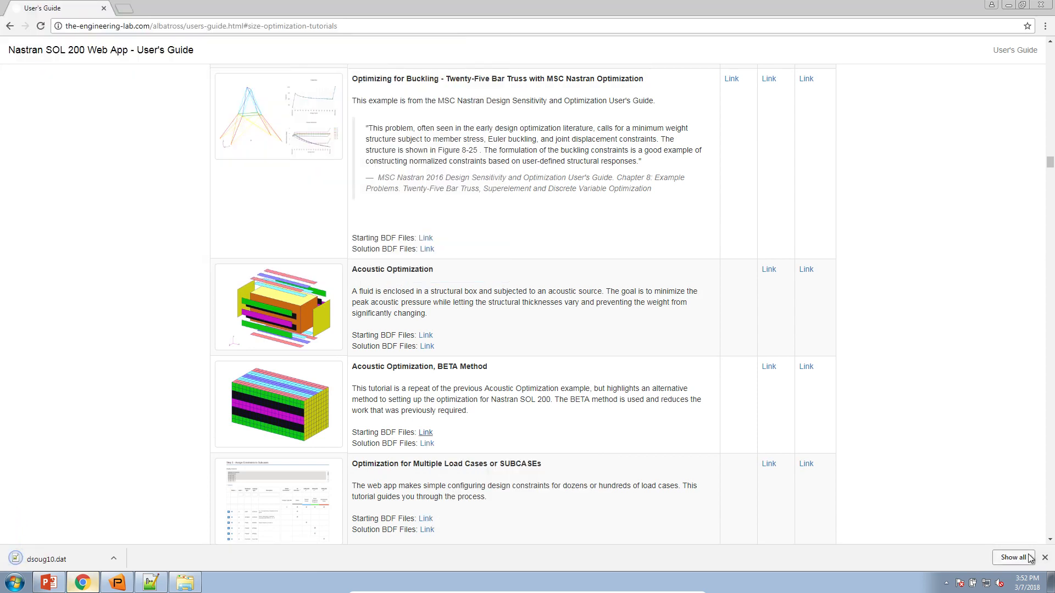
Move dsoug10.dat to the open middle area of the desktop and open the file in Notepad++.
left_click(1049, 583)
left_click_drag(39, 212, 346, 313)
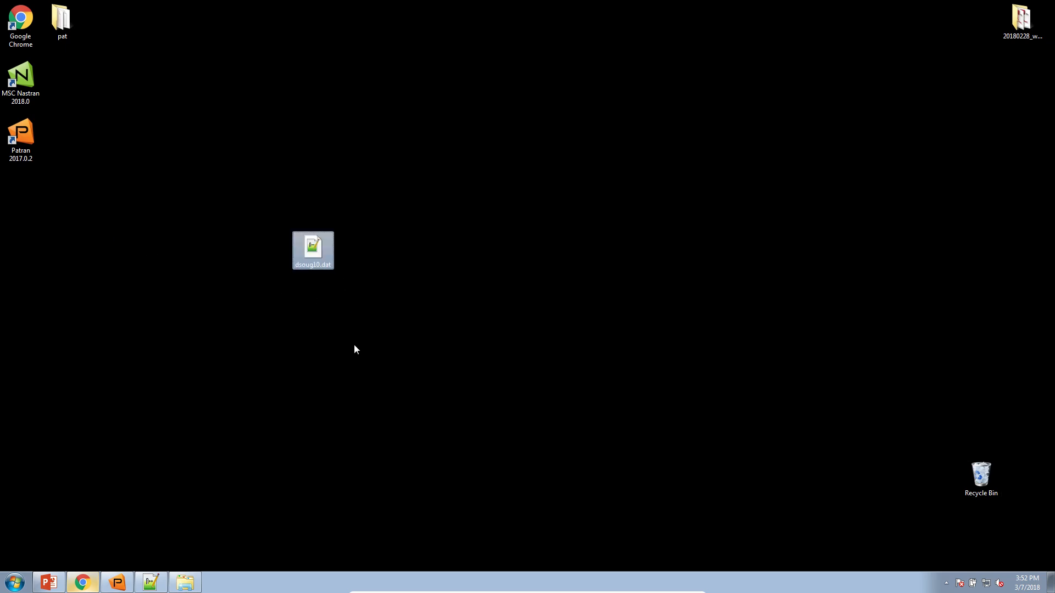
double_click(304, 251)
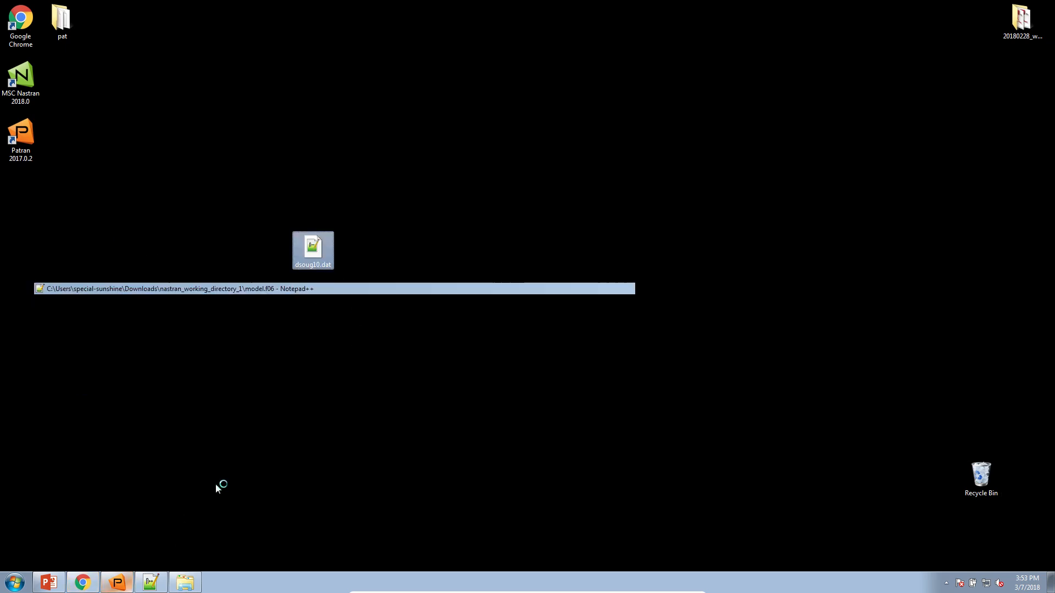
Switch to Patran and rotate the meshed box model to inspect its top and end faces.
left_click(117, 582)
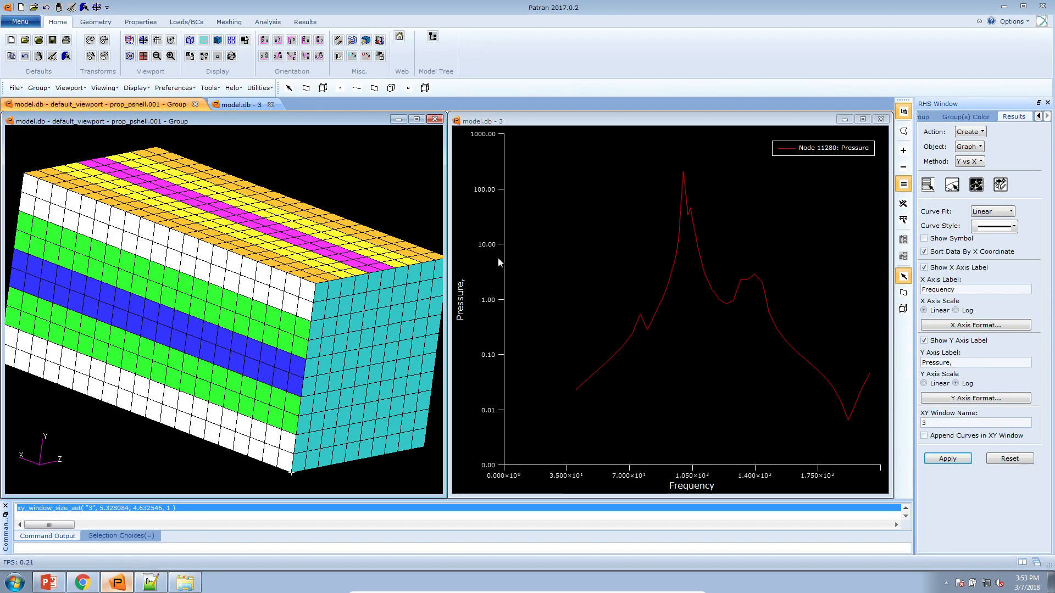
left_click_drag(187, 273, 231, 284)
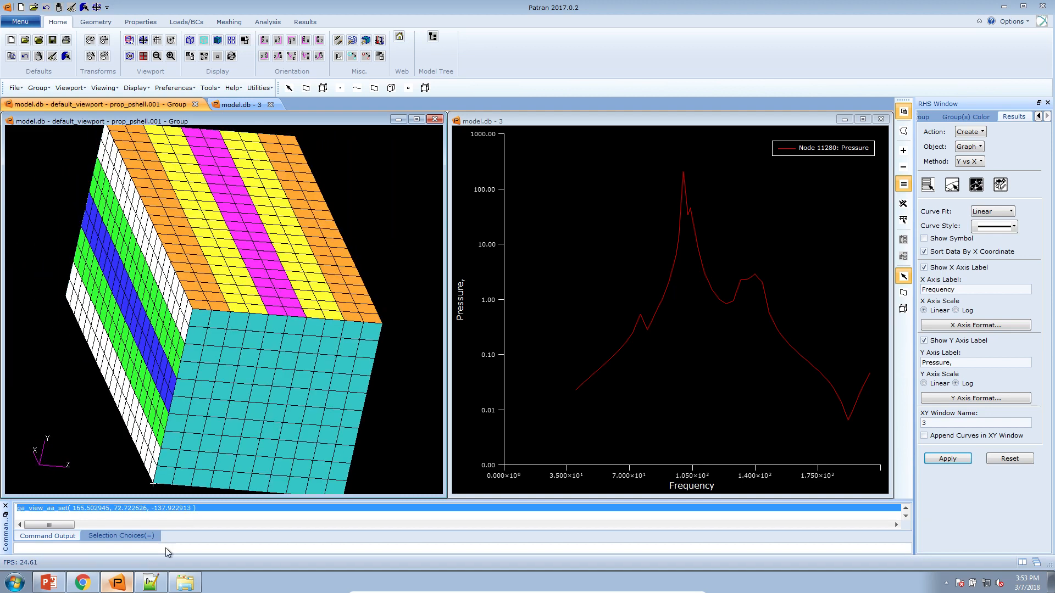
left_click(131, 585)
Switch to Notepad++, examine the GRID entries of dsoug10.dat, and close the editor.
left_click(152, 583)
left_click(156, 582)
scroll(365, 388, "down", 20)
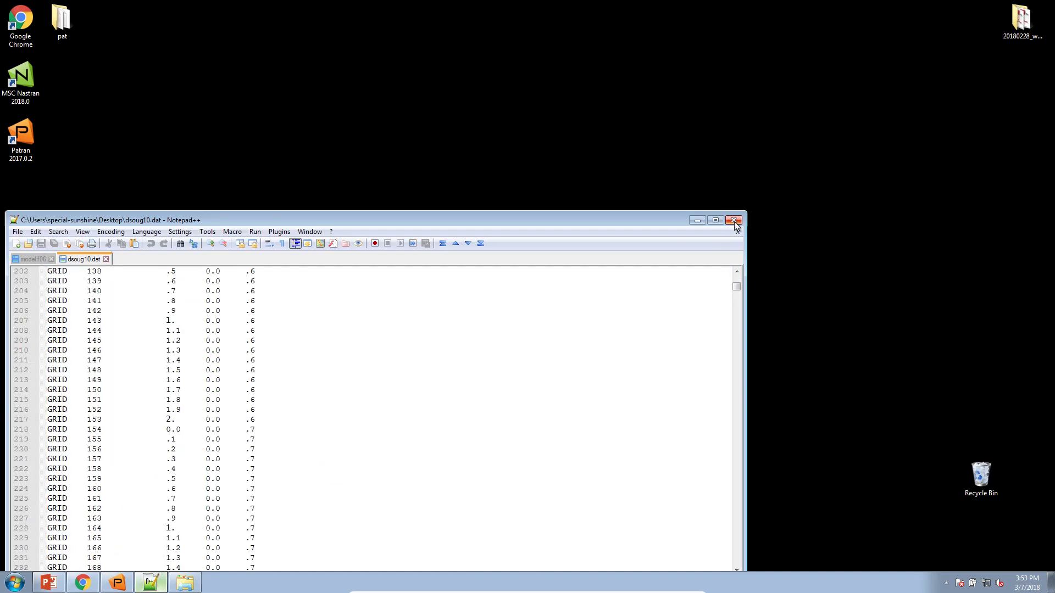
left_click(733, 221)
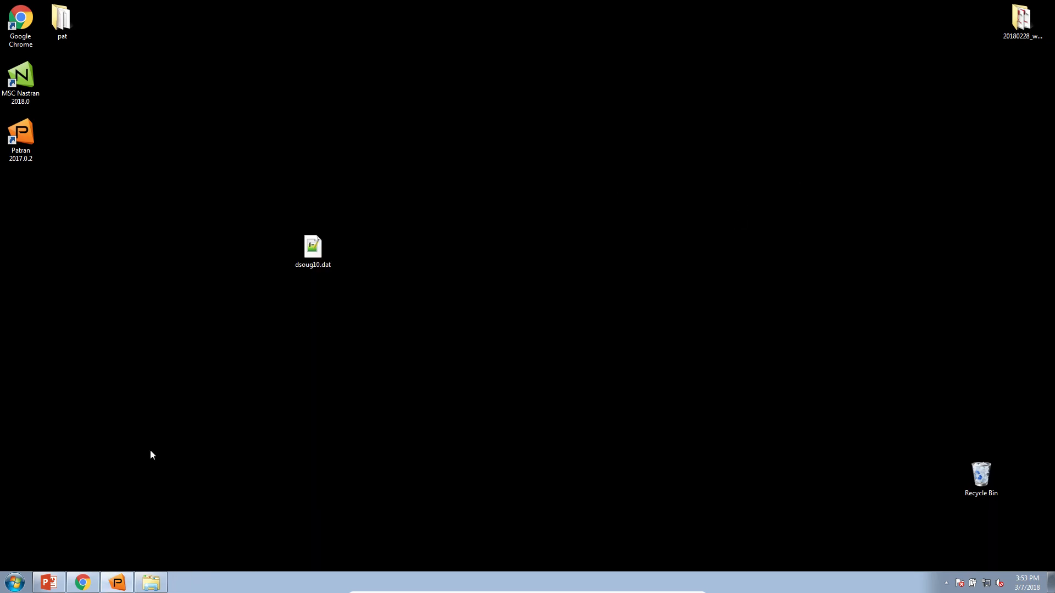
Switch back to Chrome, close the User's Guide page, open the Size optimization web app, and dismiss the download notice.
left_click(83, 582)
left_click(146, 52)
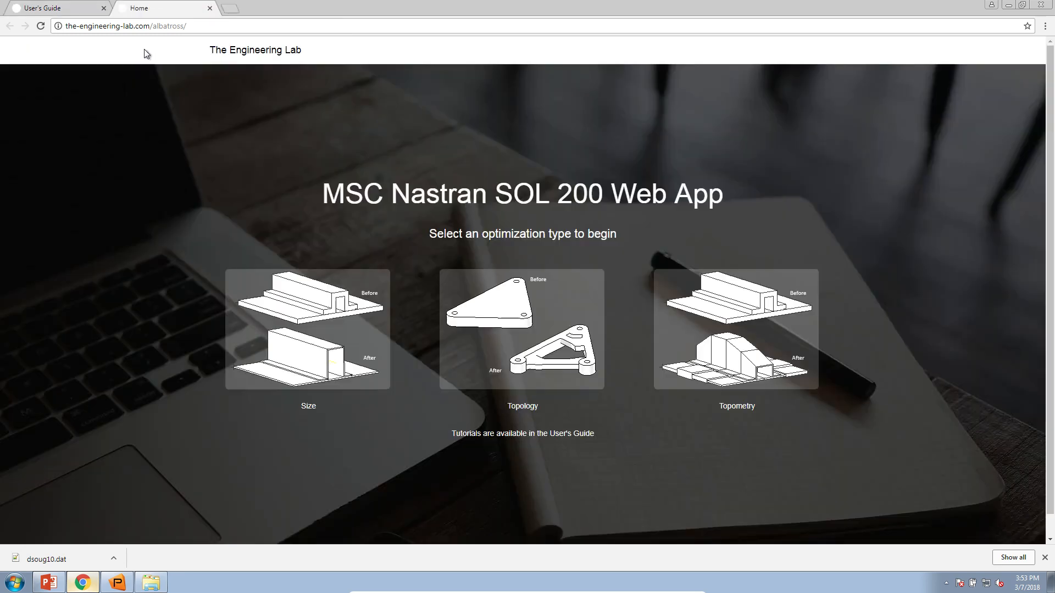
left_click(103, 8)
left_click(283, 308)
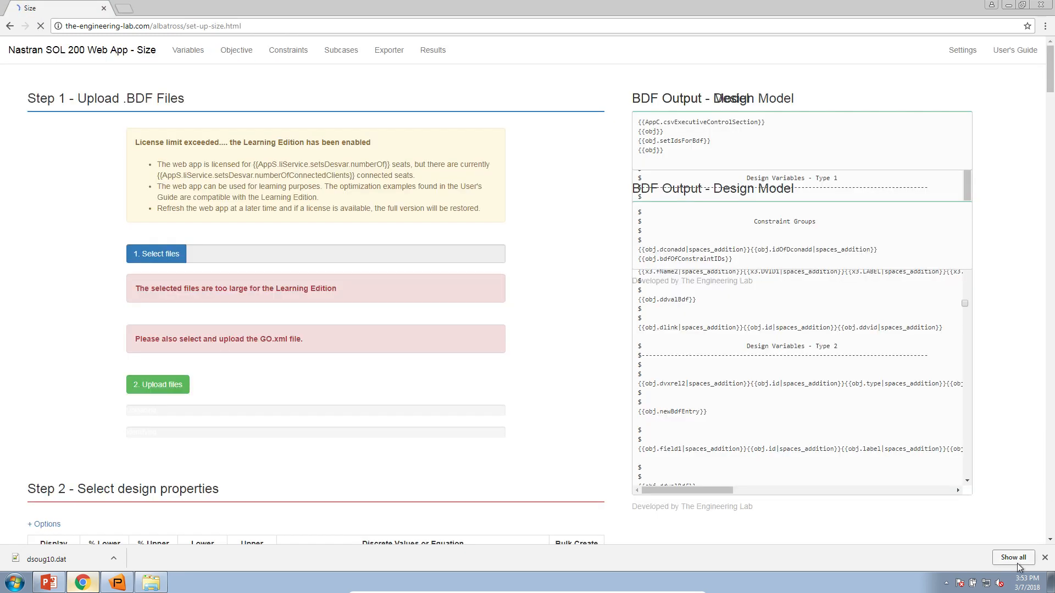
left_click(1044, 557)
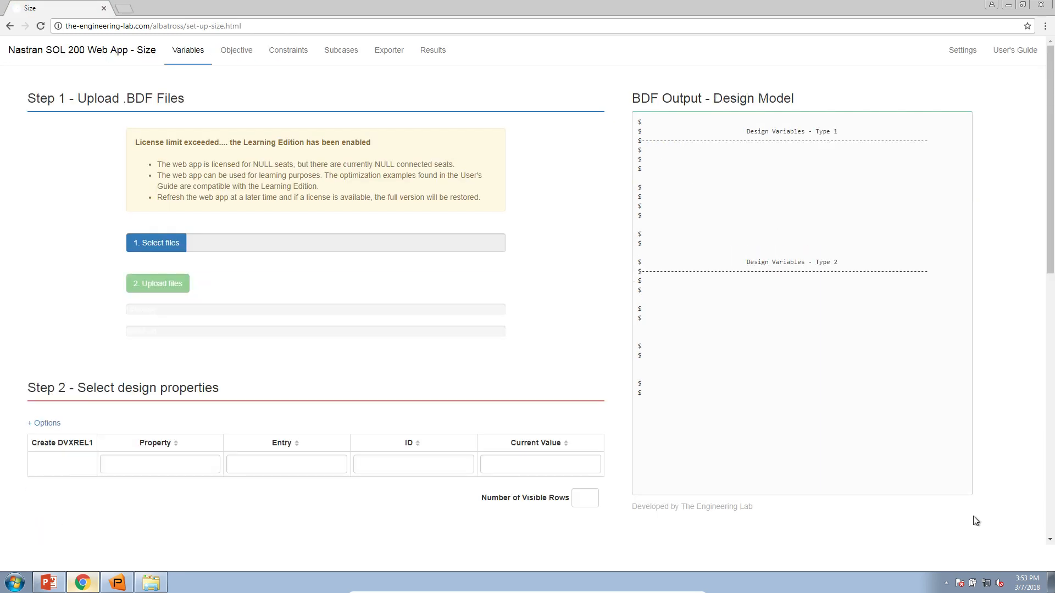
Select dsoug10.dat as the BDF file and upload it to the web app.
left_click(162, 149)
double_click(297, 170)
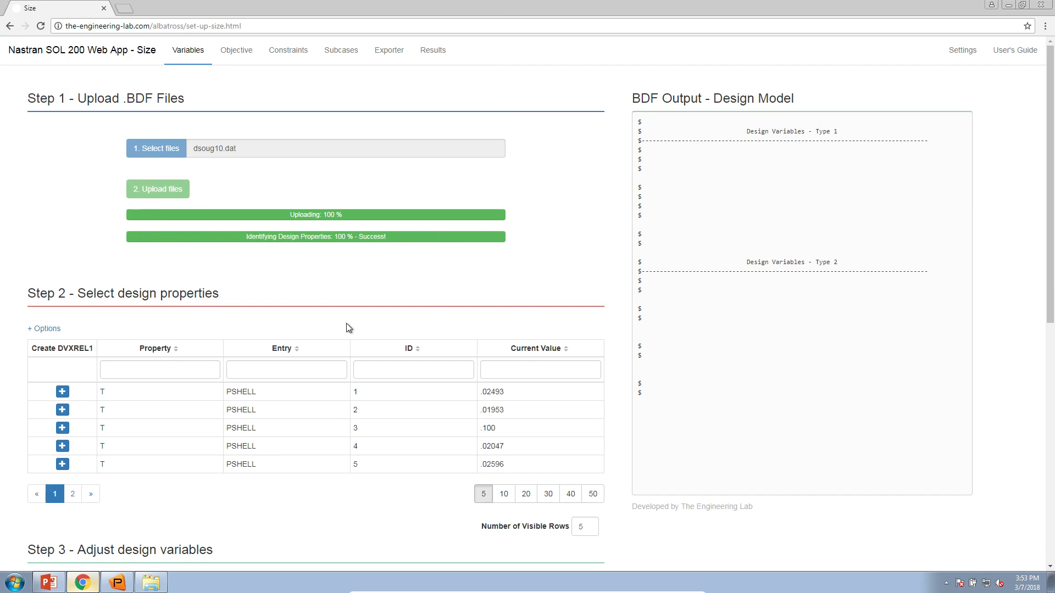
Show 10 design properties per page and create design variables for the thickness T of PSHELL 1, 2 and 3.
left_click(503, 494)
scroll(394, 495, "down", 4)
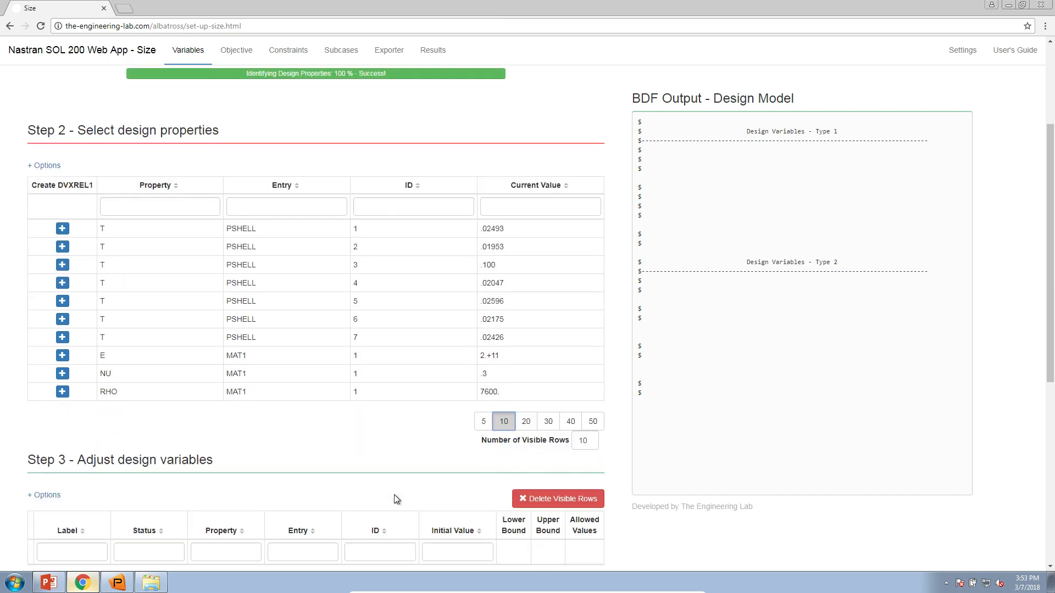
left_click(62, 172)
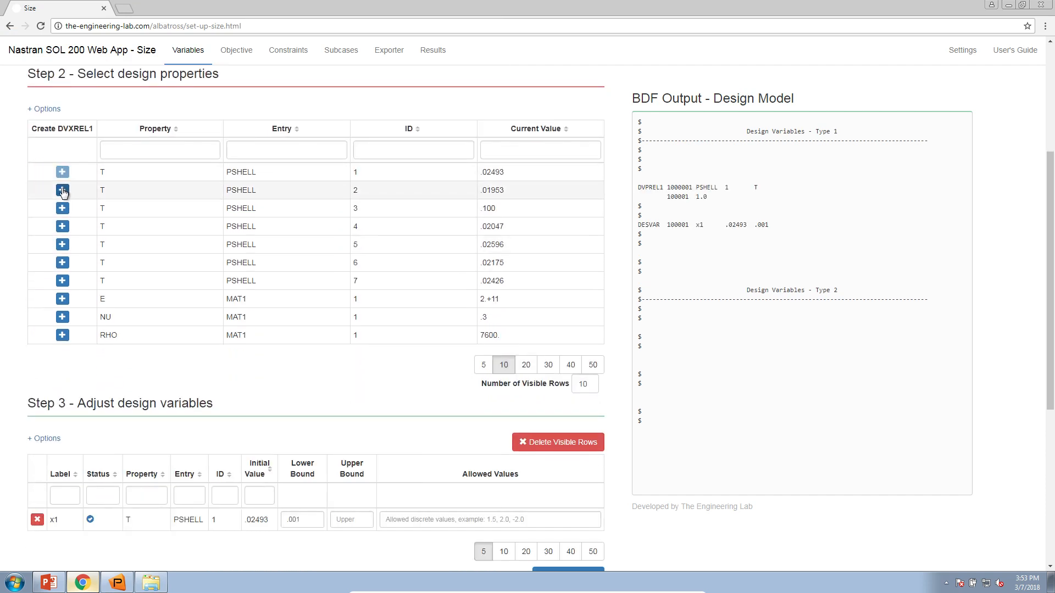
left_click(62, 190)
left_click(62, 208)
scroll(107, 384, "down", 2)
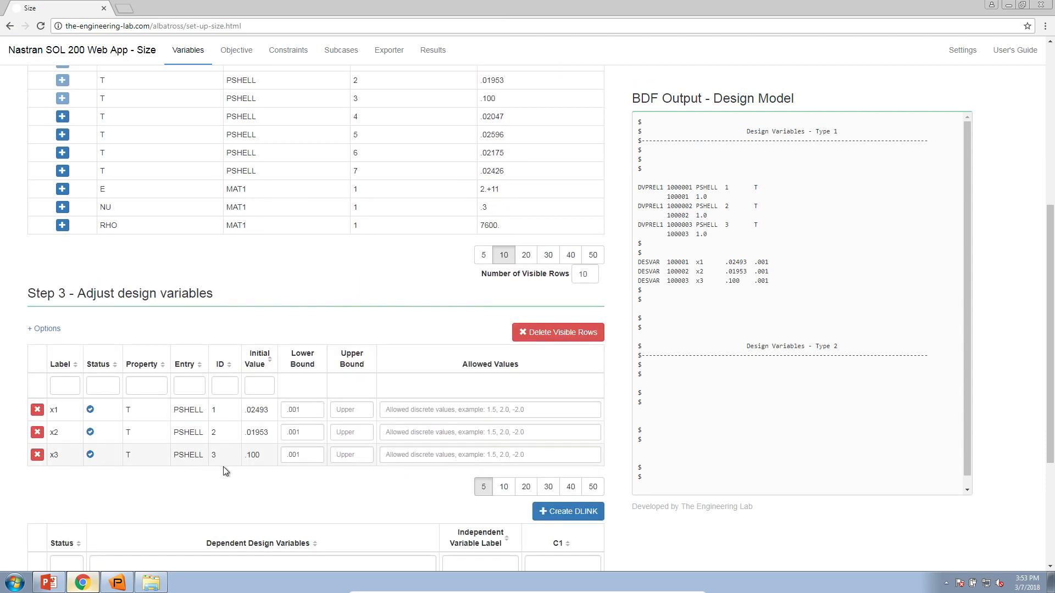
scroll(208, 473, "up", 2)
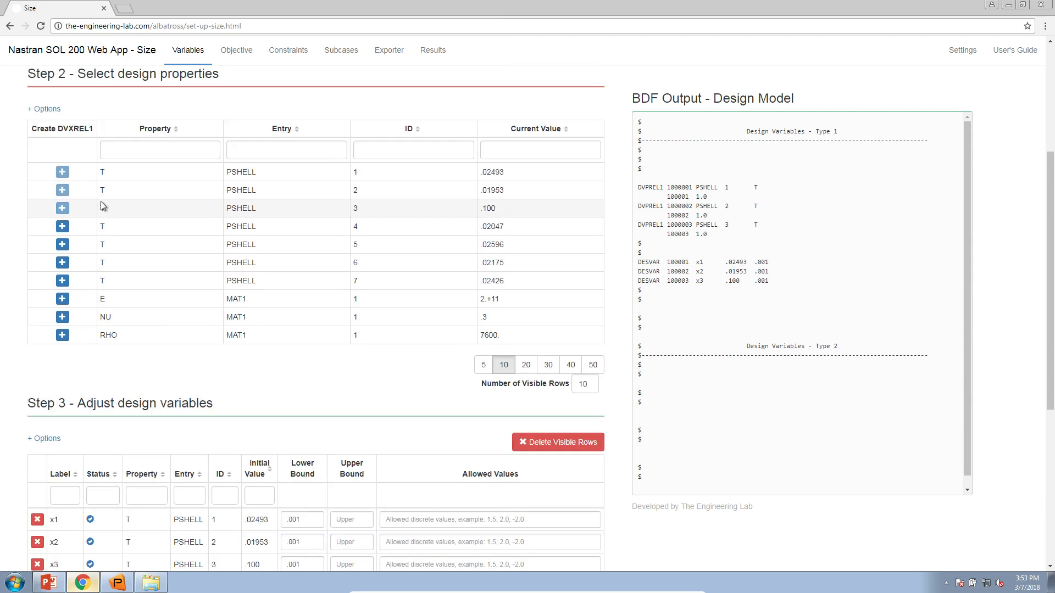
Bulk-create DVXREL1 design variables for the remaining listed properties with lower bound .001 and upper bound 1.
left_click(47, 108)
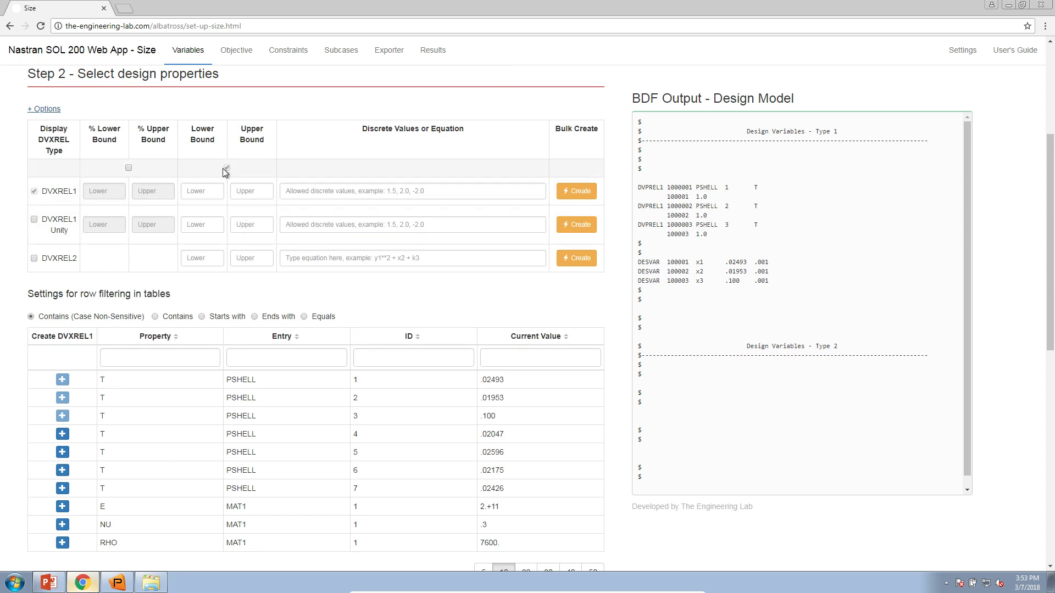
left_click(242, 190)
type("1.")
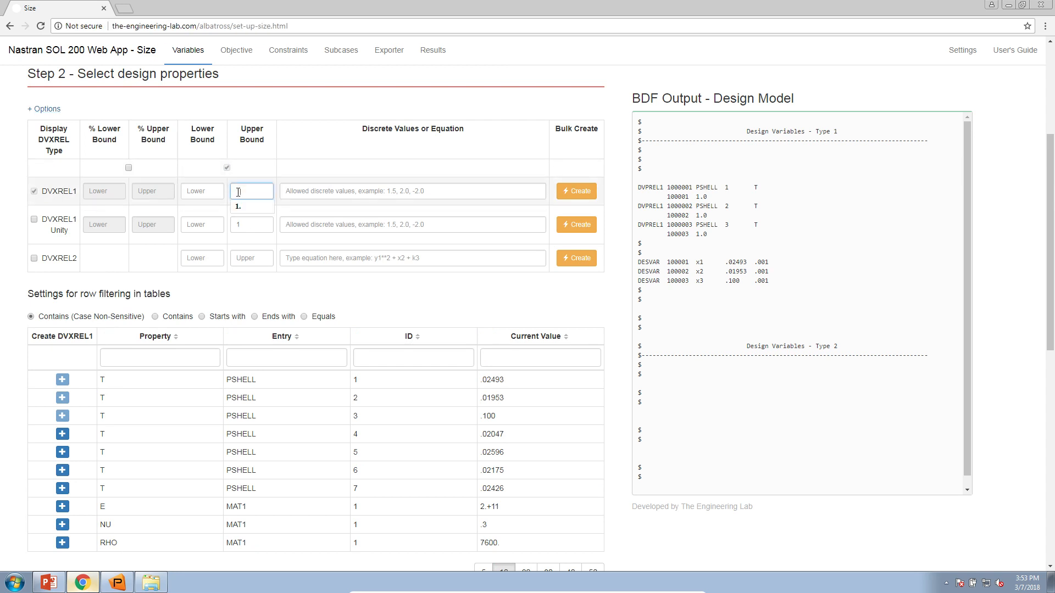
left_click(202, 192)
type(".001")
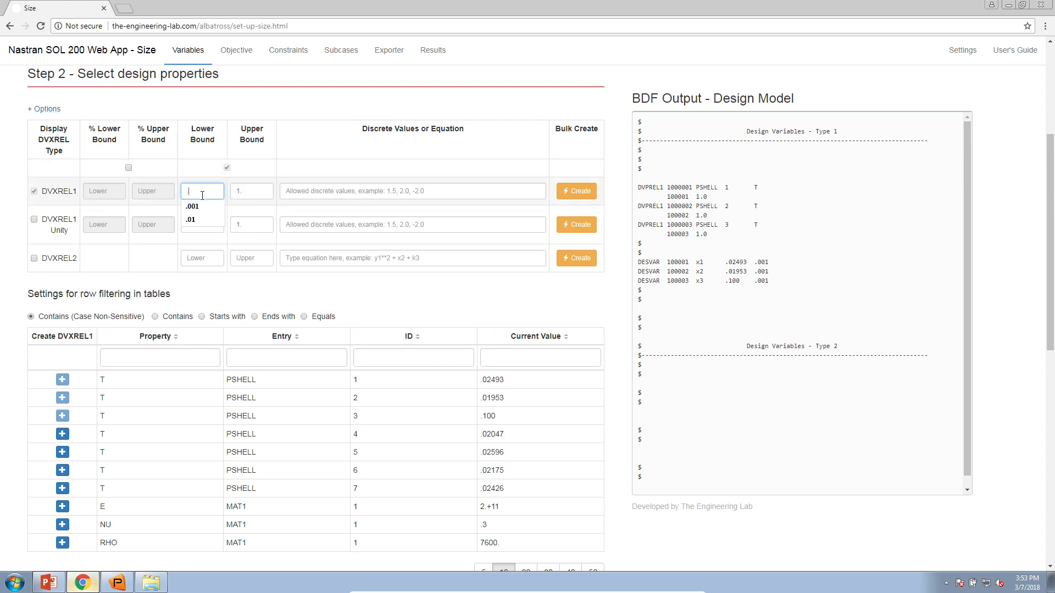
key("Tab")
scroll(252, 299, "down", 1)
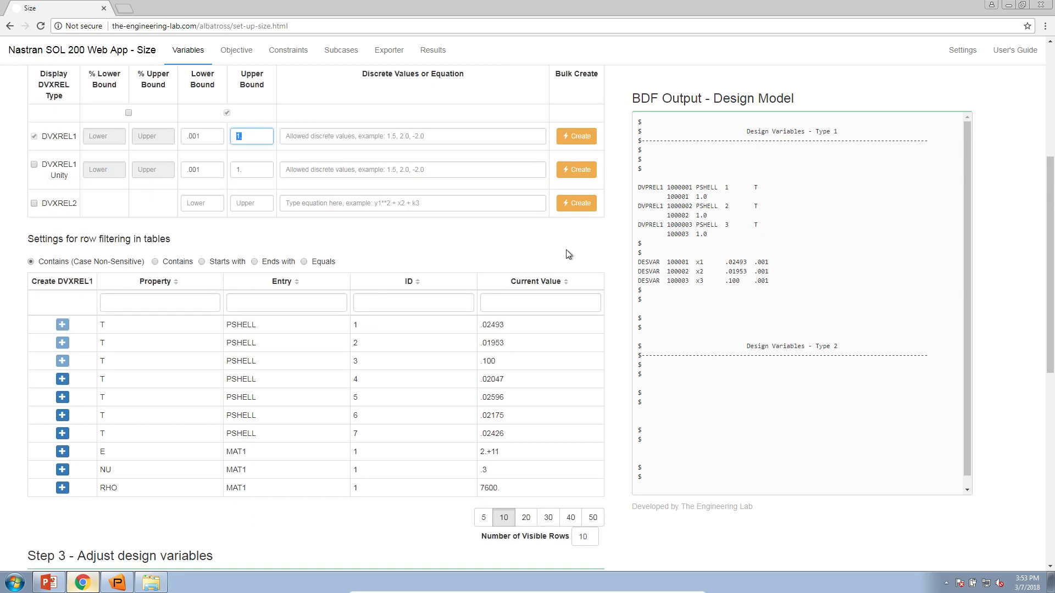
left_click(579, 144)
scroll(94, 369, "down", 3)
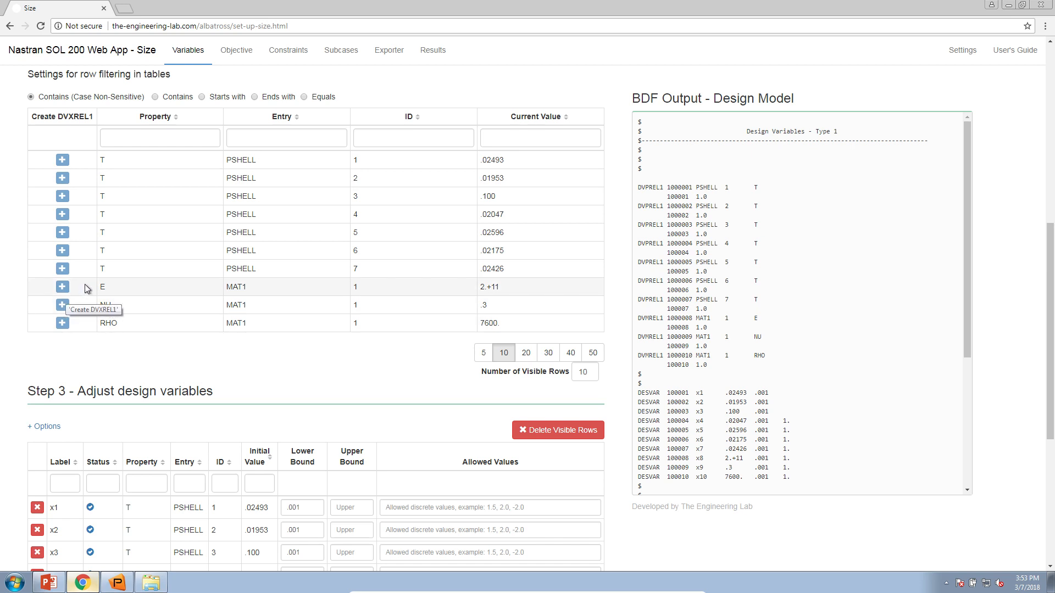
Show 10 design variables per page and delete the MAT1 variables x10, x9 and x8 and the PSHELL 3 variable x3.
double_click(105, 304)
double_click(105, 322)
scroll(141, 365, "down", 5)
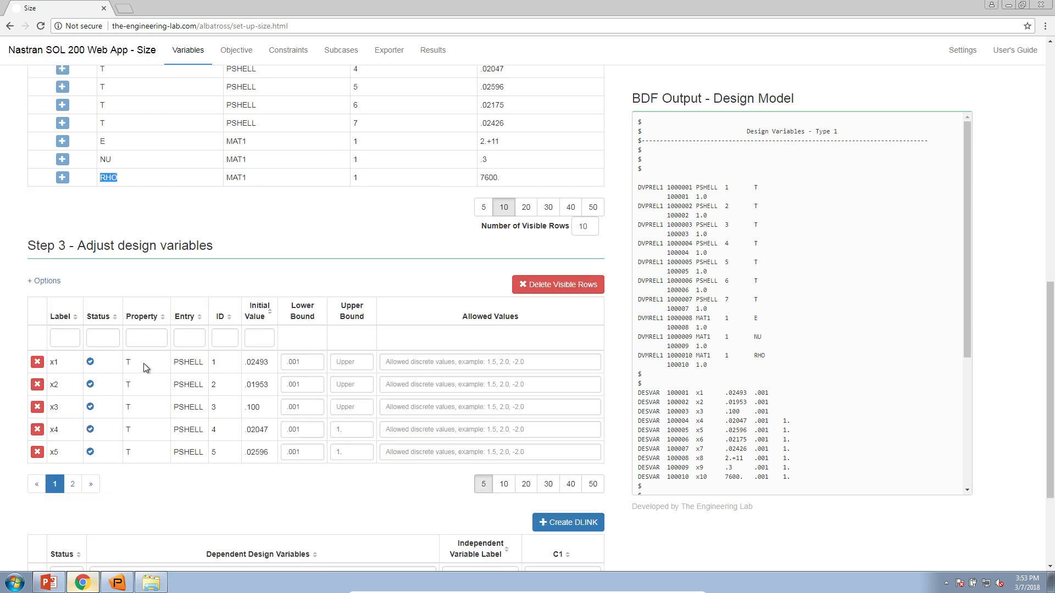
left_click(504, 355)
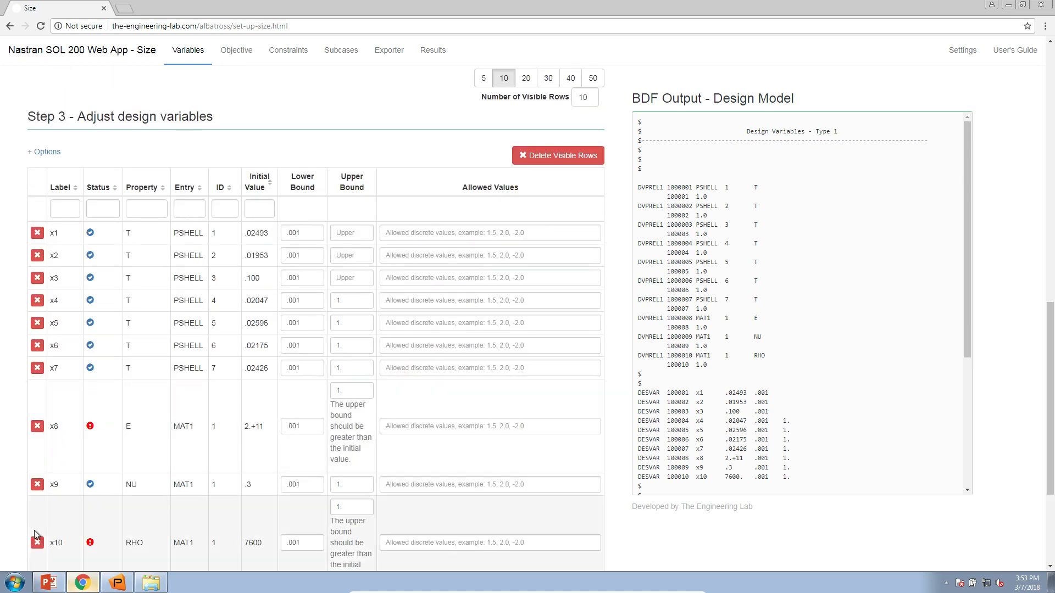
scroll(41, 520, "down", 1)
left_click(39, 489)
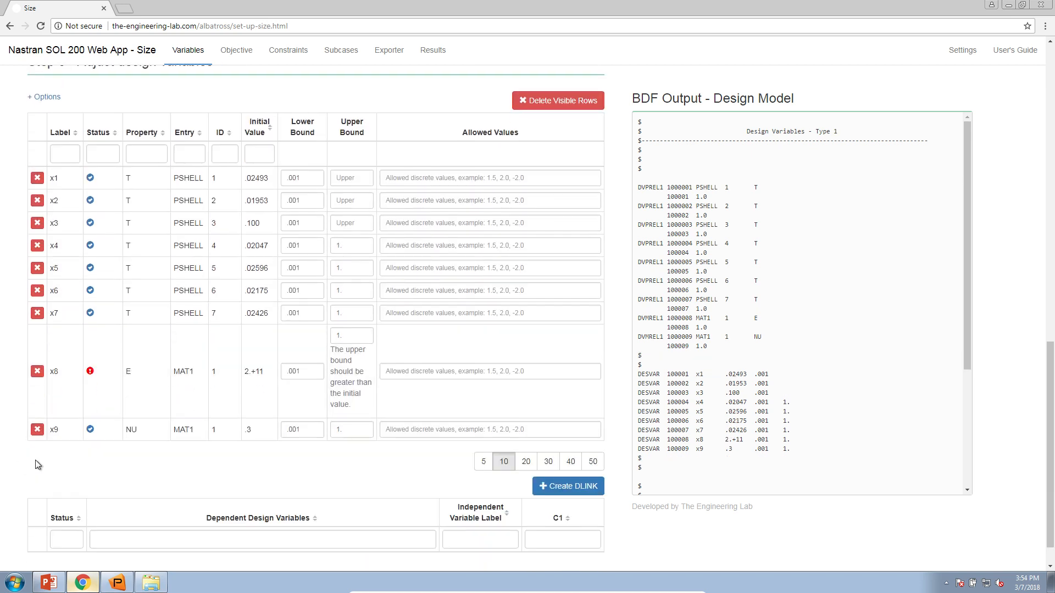
left_click(38, 426)
left_click(38, 371)
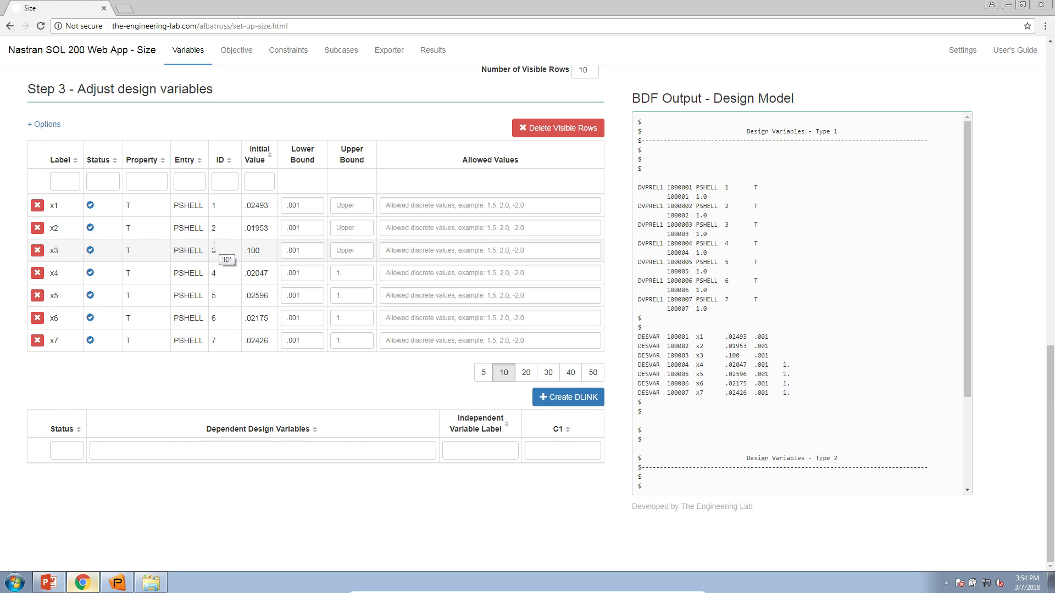
left_click(36, 252)
Set the upper bounds of design variables x1 and x2 to 1.
scroll(131, 380, "up", 3)
scroll(321, 374, "down", 1)
left_click(344, 338)
left_click(352, 355)
key("ctrl+a")
left_click(351, 322)
type("1.1")
left_click(349, 338)
left_click(356, 317)
key("BackSpace")
key("BackSpace")
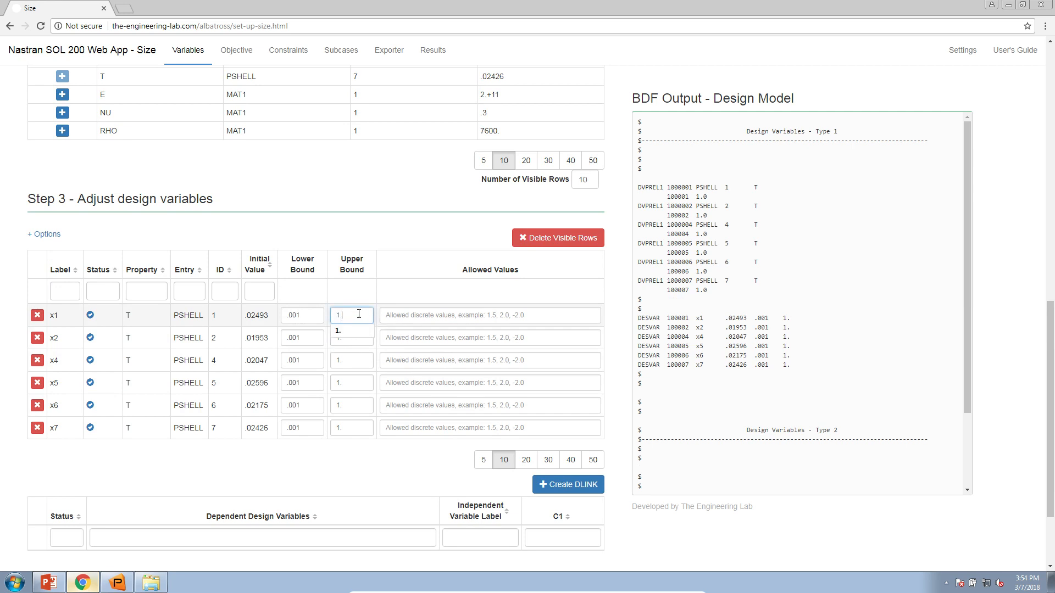
Switch the objective to an equation objective and add an Acoustic Pressure response as an additional response.
left_click(366, 232)
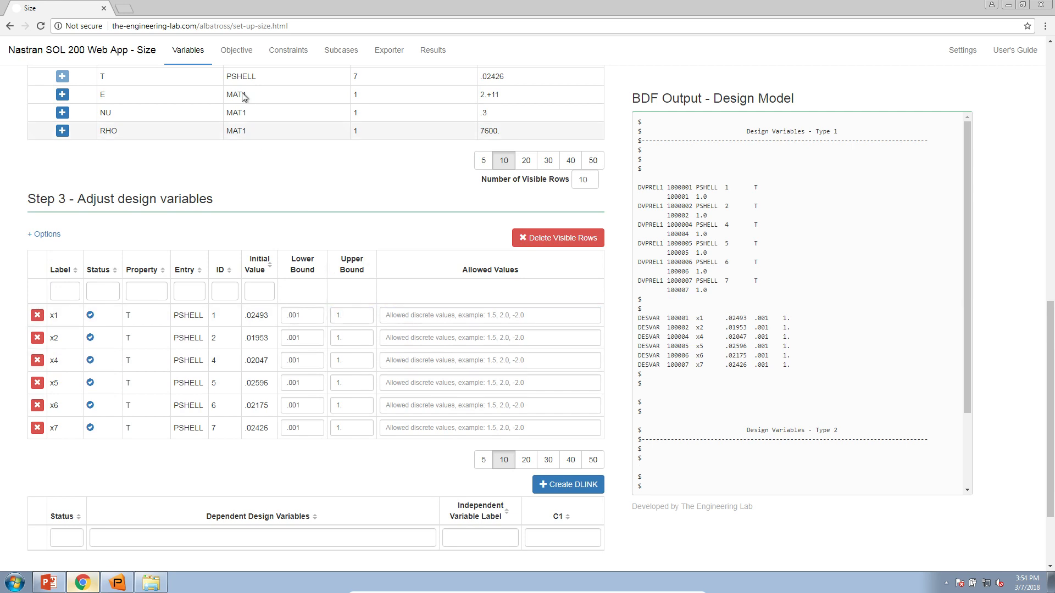
left_click(242, 49)
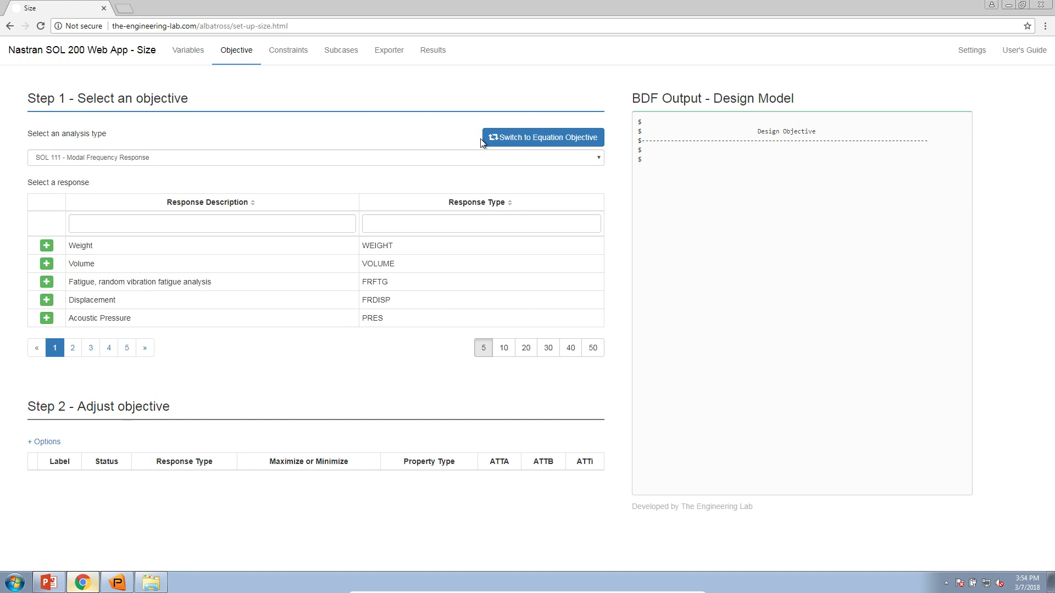
left_click(496, 139)
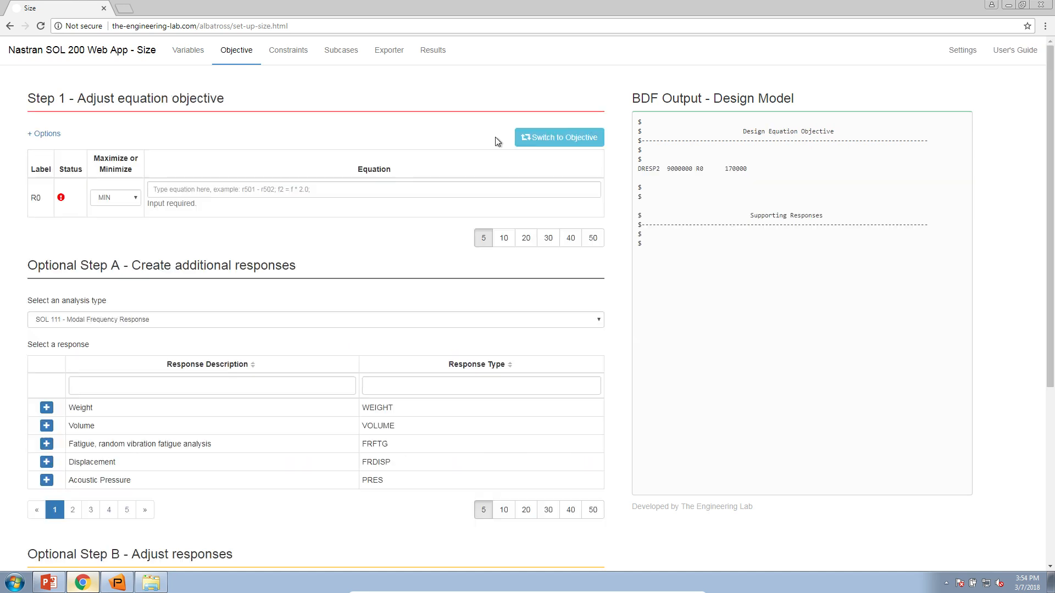
scroll(135, 384, "down", 4)
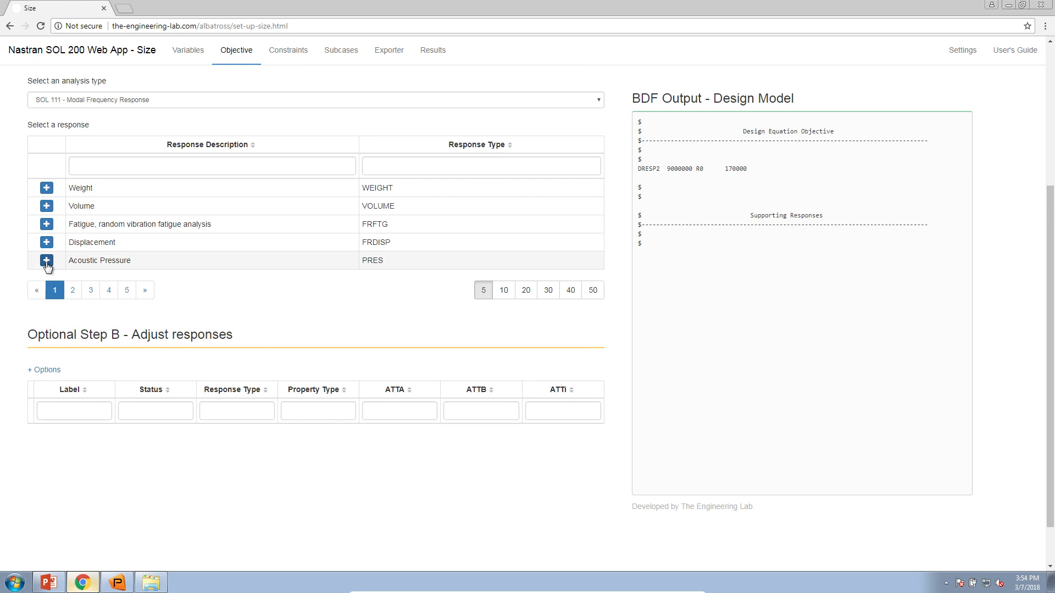
left_click(46, 261)
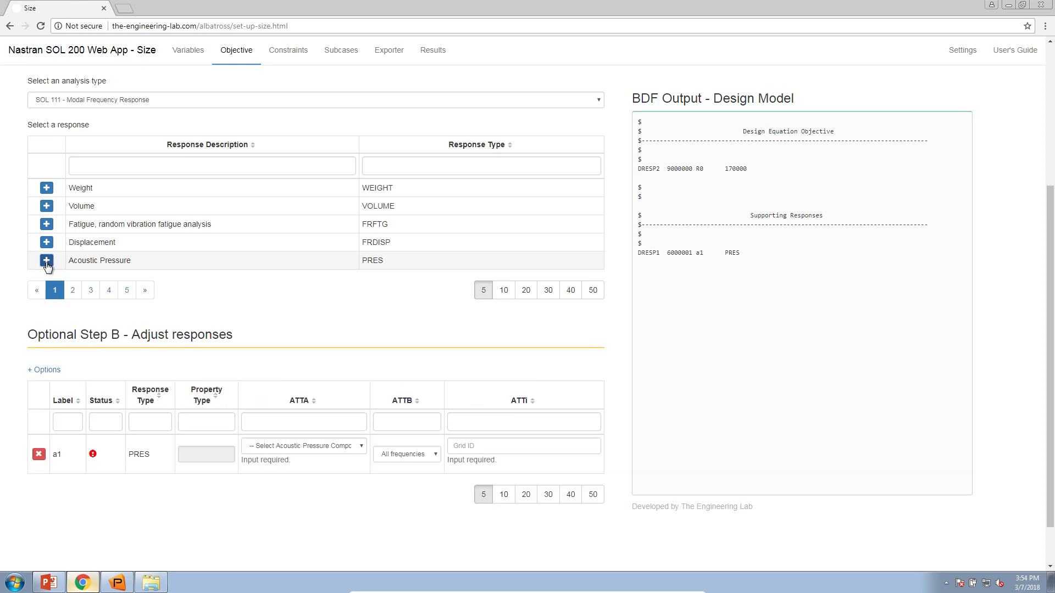
Set the acoustic pressure response a1 to component 1 - RM - T1 at grid ID 11280.
left_click(293, 452)
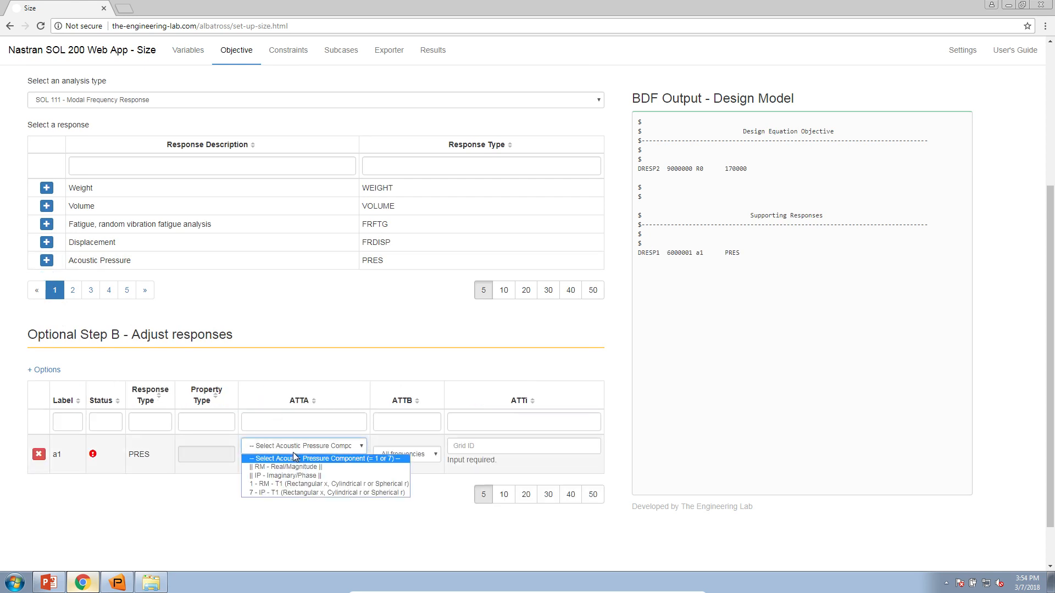
left_click(300, 486)
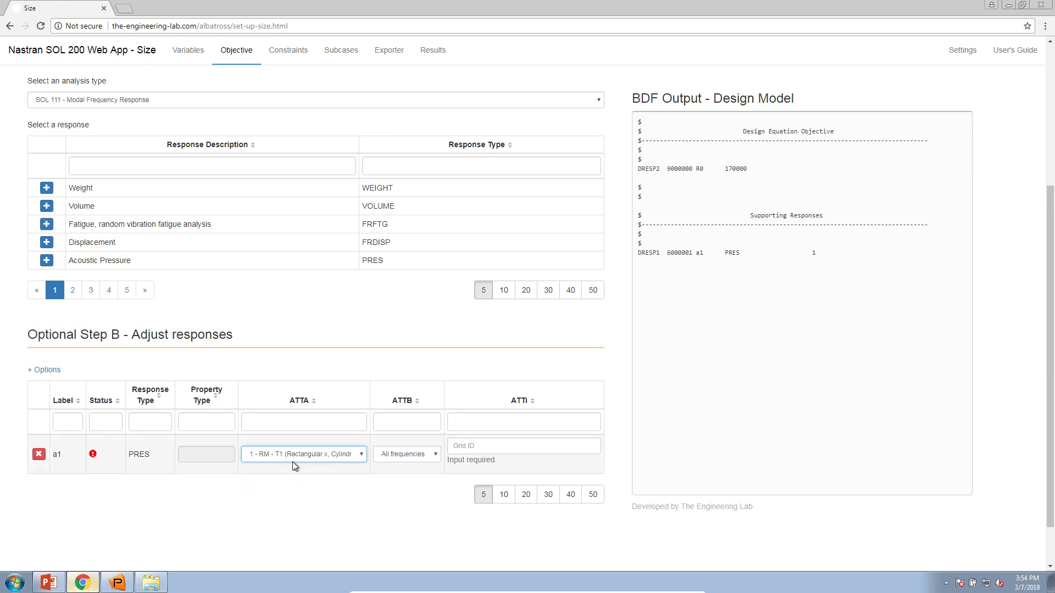
left_click(485, 446)
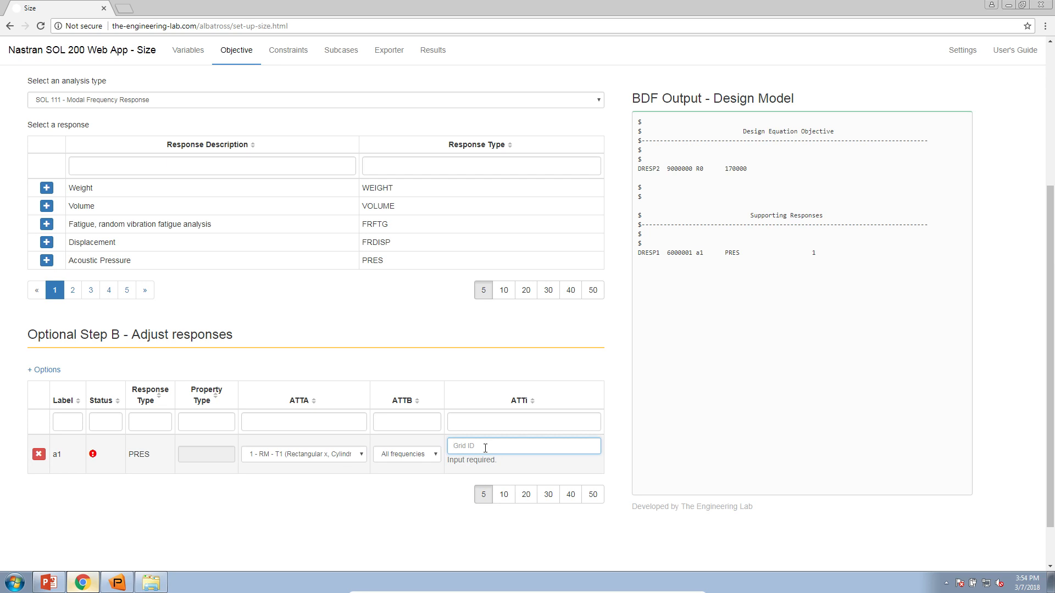
type("11280")
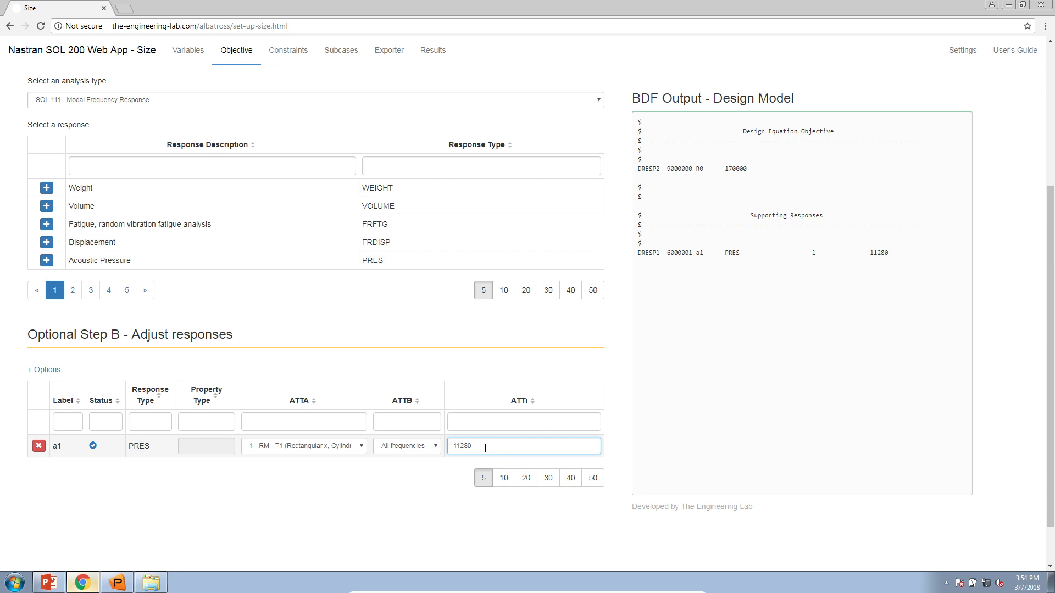
left_click(499, 378)
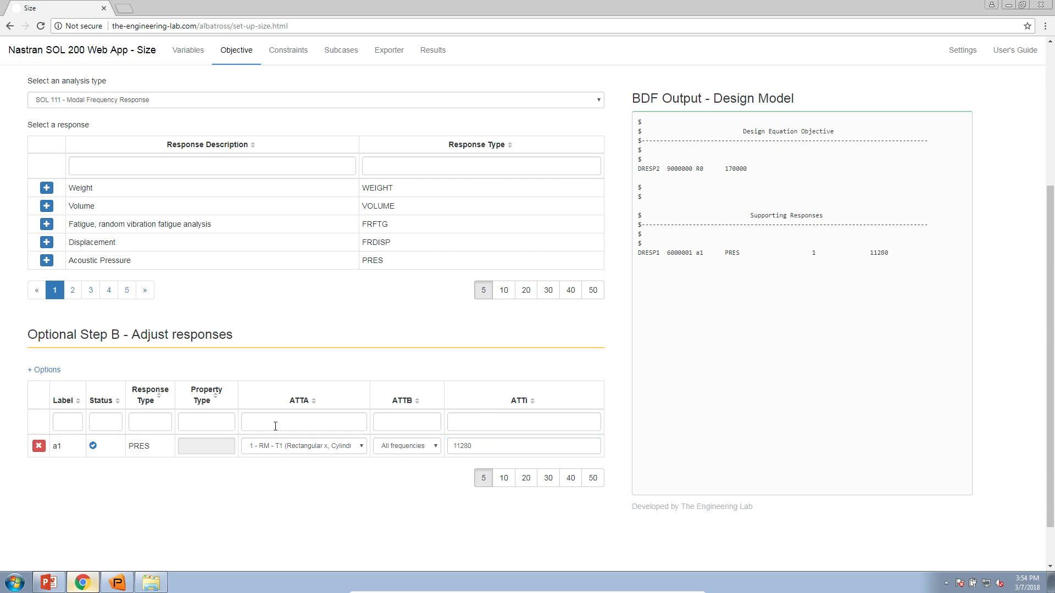
Switch to the PowerPoint presentation, examine the initial pressure-versus-frequency chart on the goal slide, and return to the web app in Chrome.
left_click(49, 582)
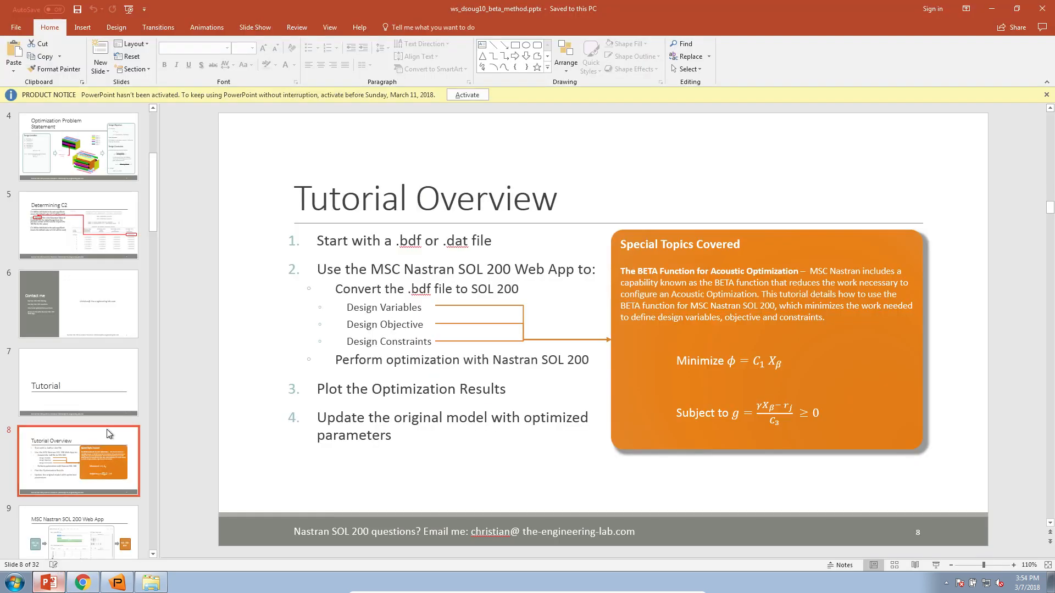
scroll(106, 407, "up", 5)
left_click(113, 246)
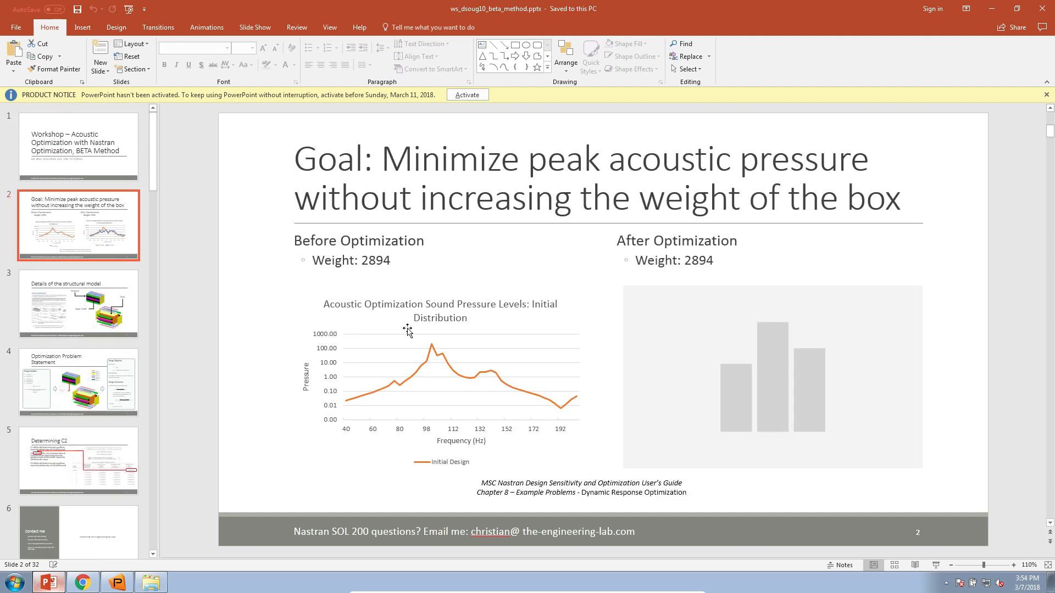
left_click(357, 401)
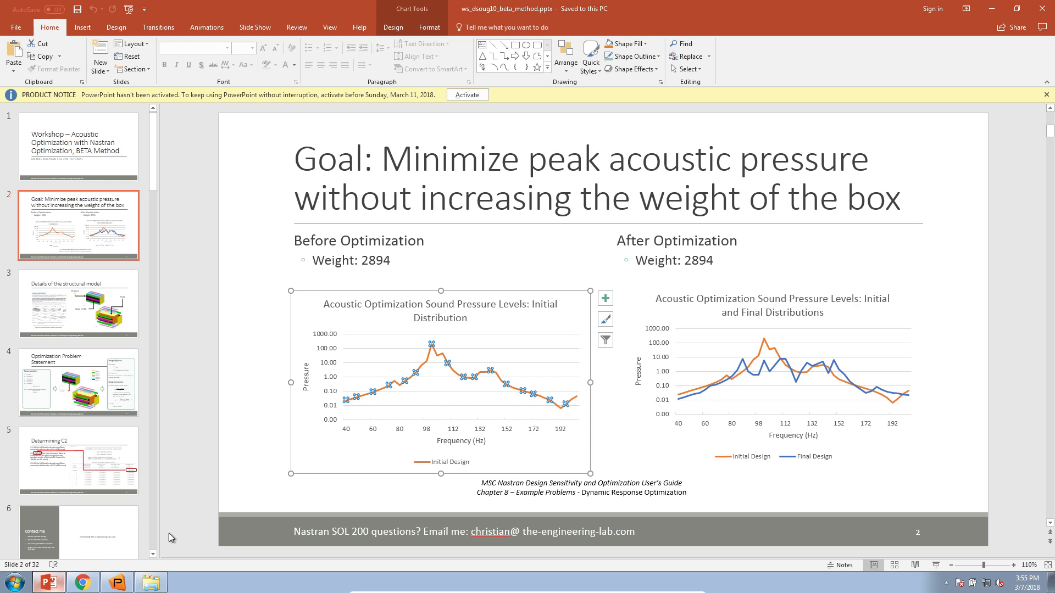
left_click(91, 585)
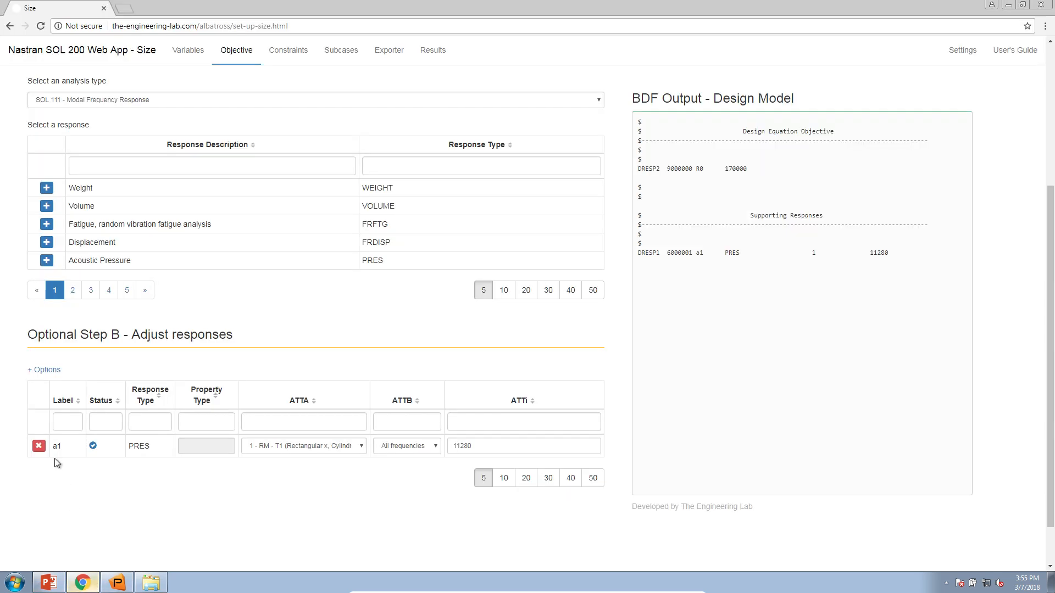
left_click(49, 582)
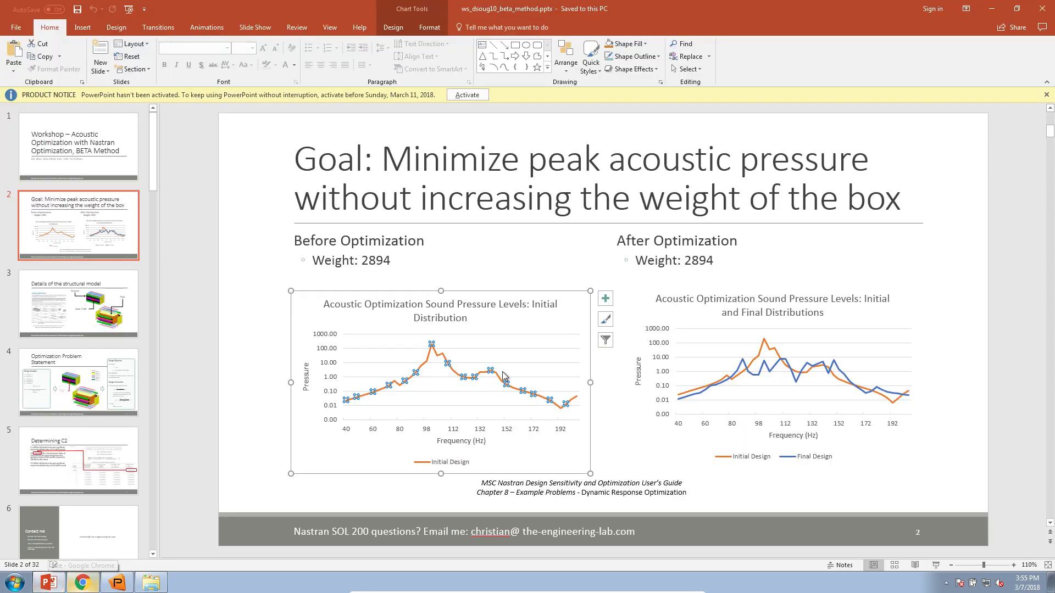
left_click(83, 585)
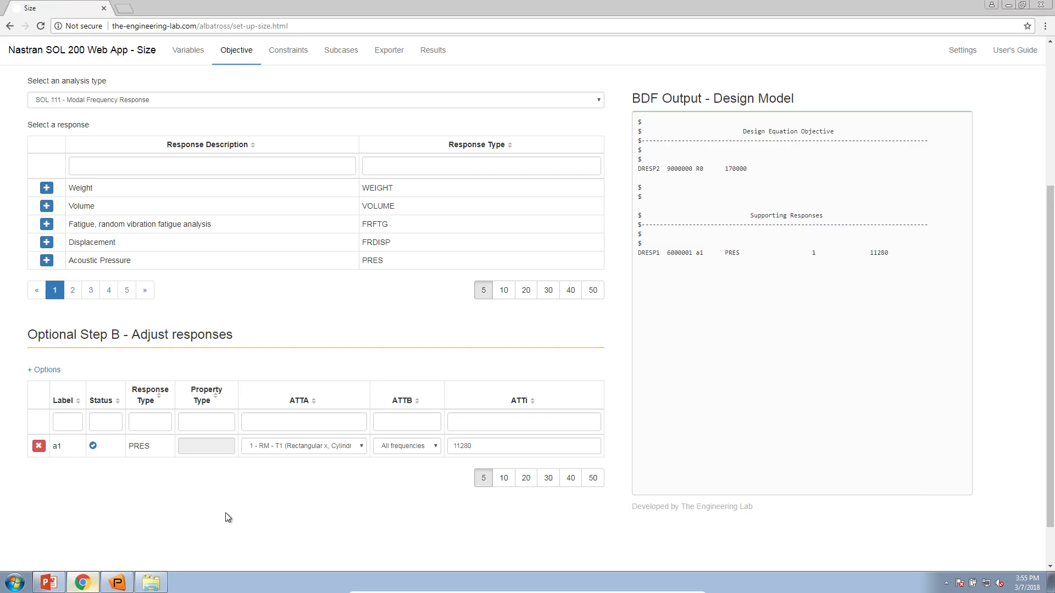
Enter a1 as the equation of objective R0.
scroll(317, 467, "up", 5)
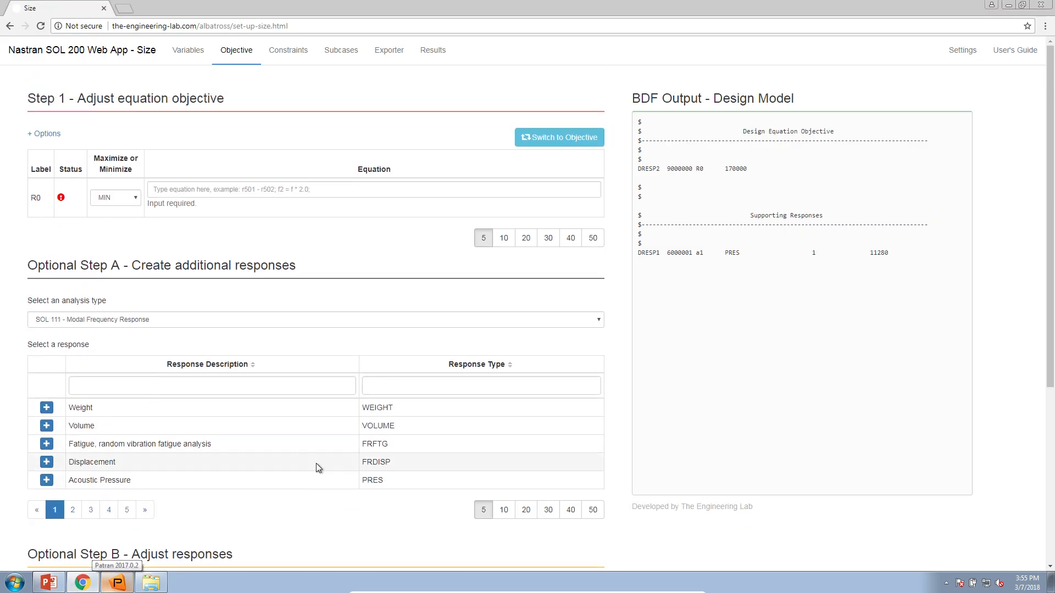
left_click(230, 189)
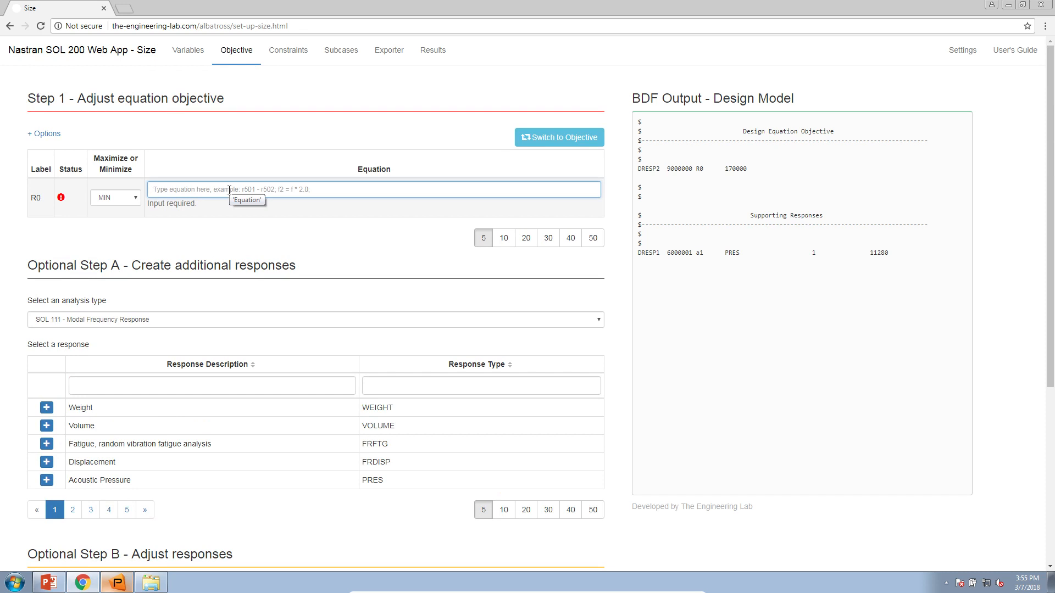
type("a1")
left_click(219, 214)
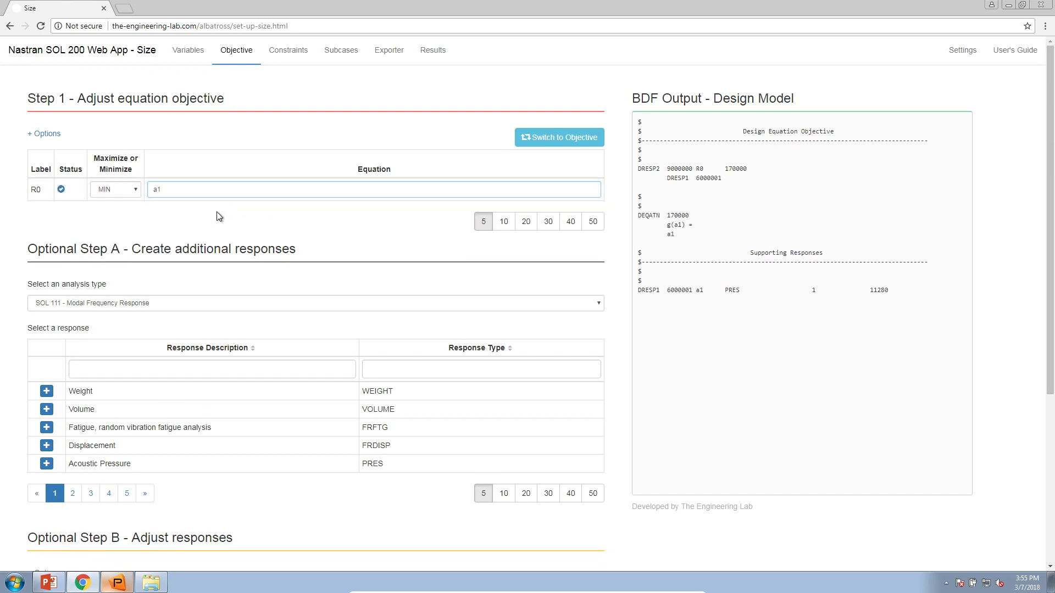
Show the FUNC, C1, C2, C3 options for the equation objective and set R0's FUNC to BETA.
left_click(49, 134)
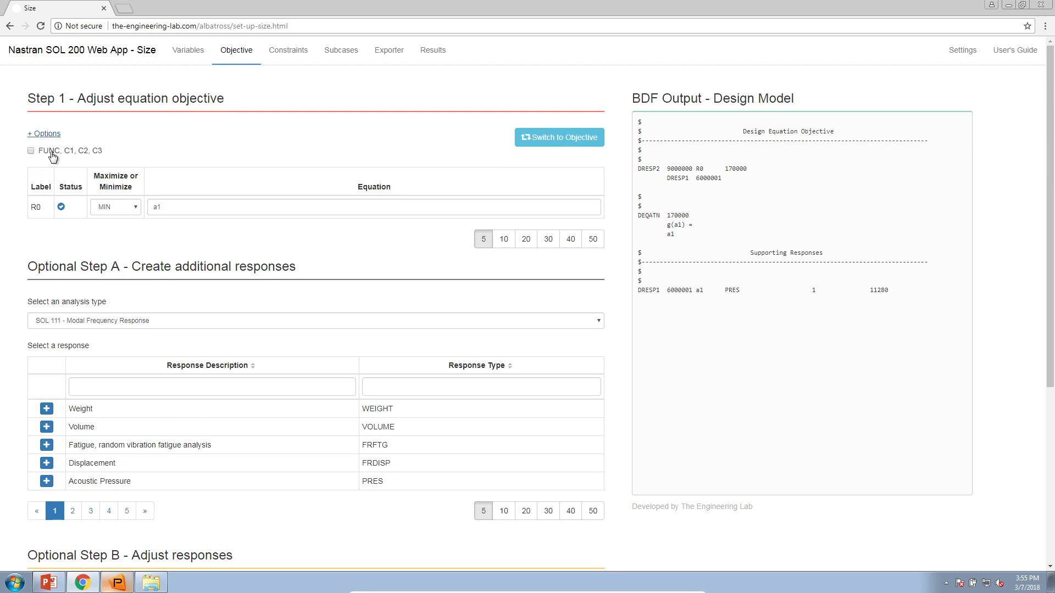
left_click(53, 154)
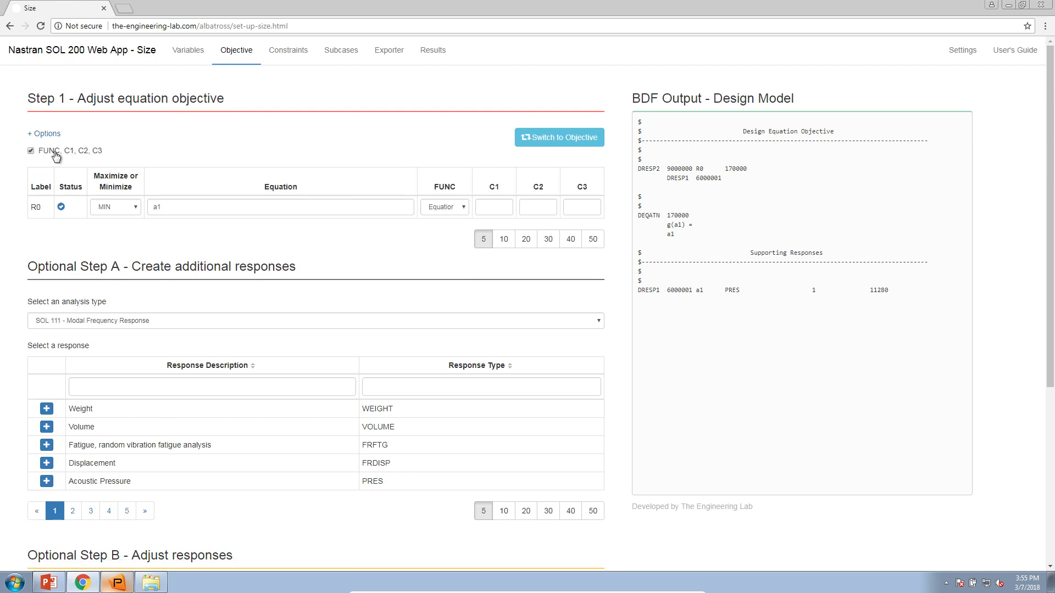
left_click(450, 207)
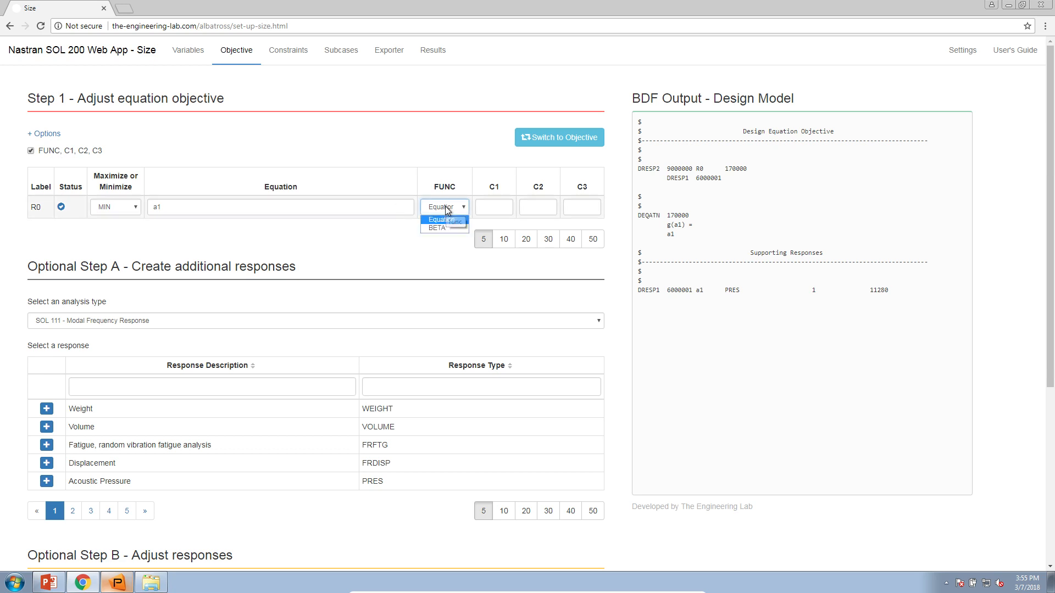
left_click(444, 228)
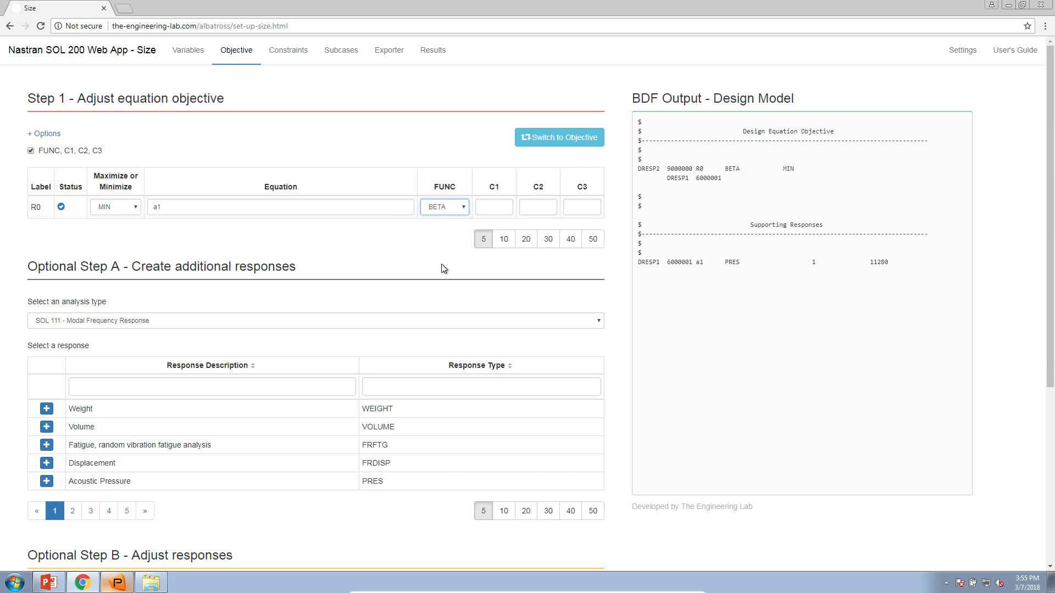
left_click(541, 207)
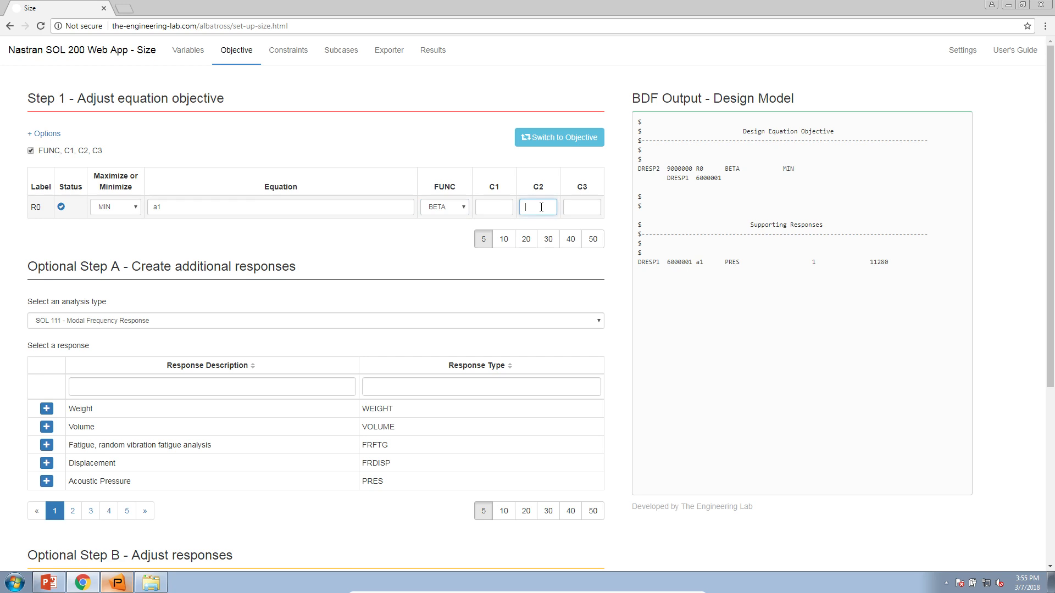
left_click(568, 206)
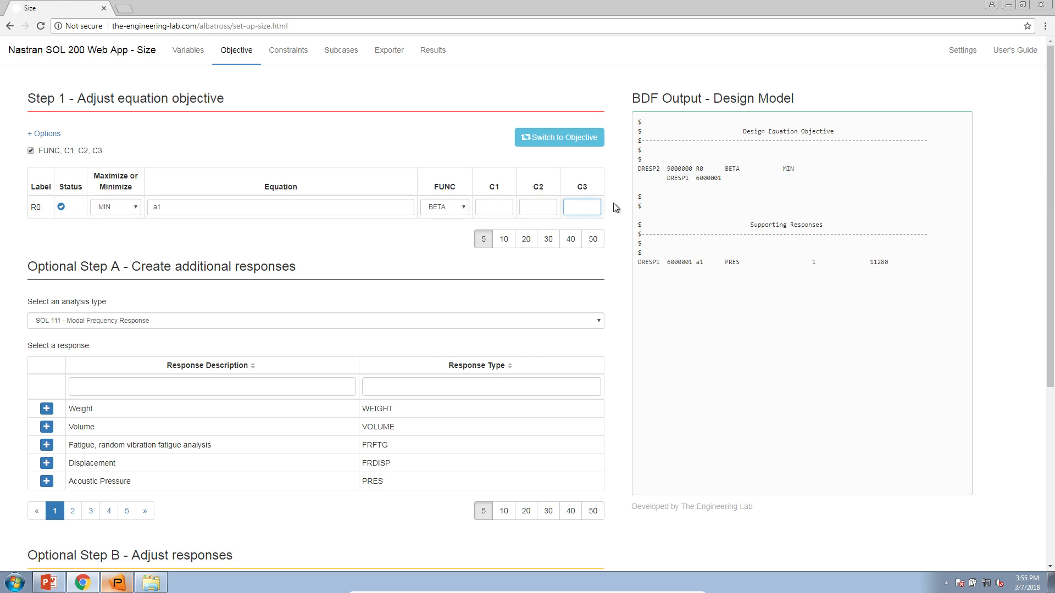
left_click(417, 240)
left_click(523, 211)
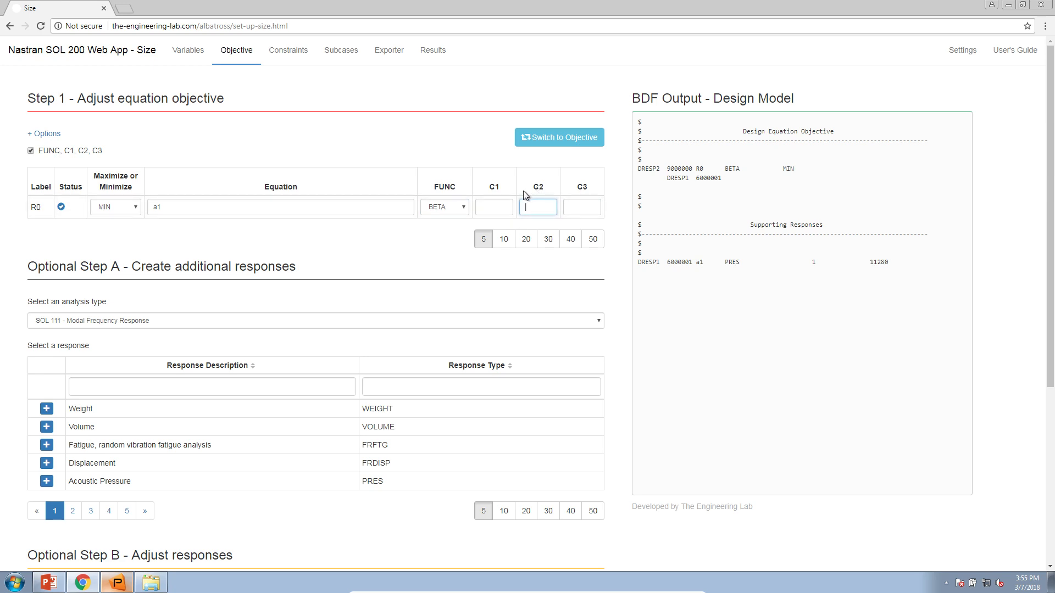
Open model.f06 from nastran_working_directory_1 in Notepad++ and find the objective and maximum constraint history in the design cycle summary.
left_click(151, 582)
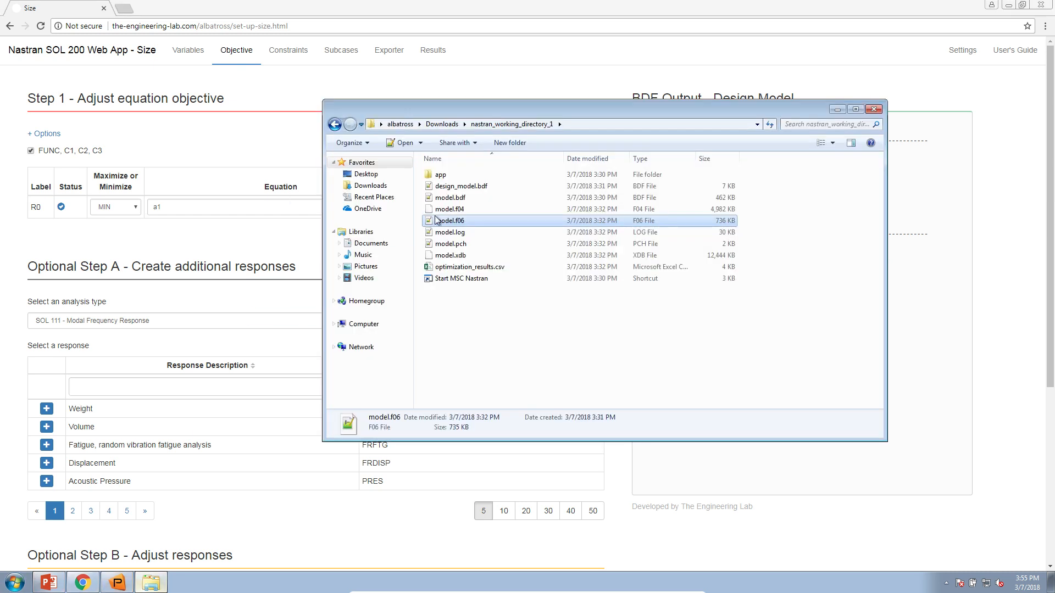
double_click(447, 220)
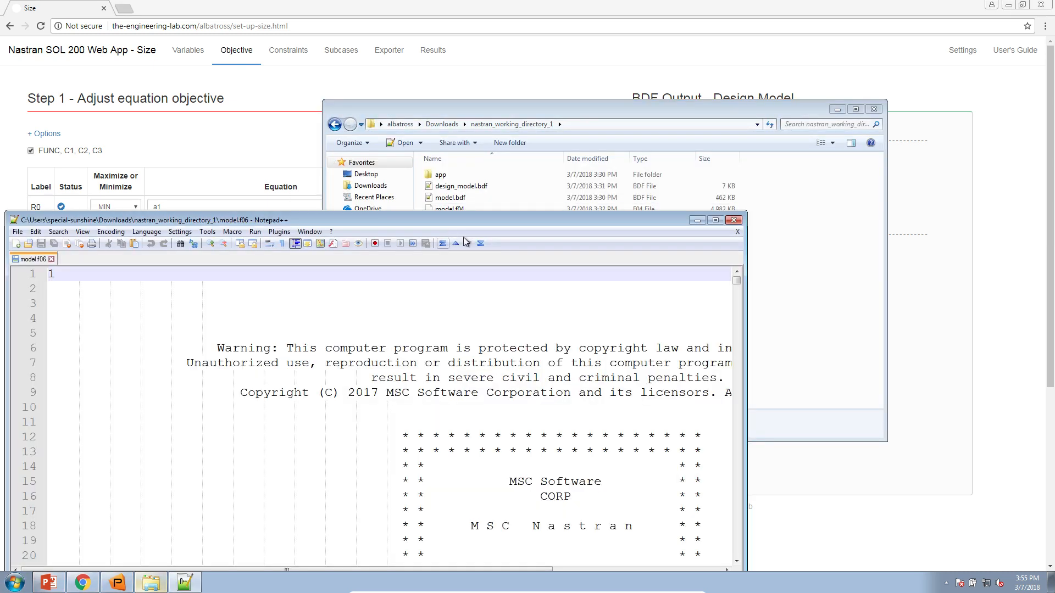
double_click(477, 221)
left_click_drag(1047, 69, 1044, 529)
scroll(926, 455, "up", 16)
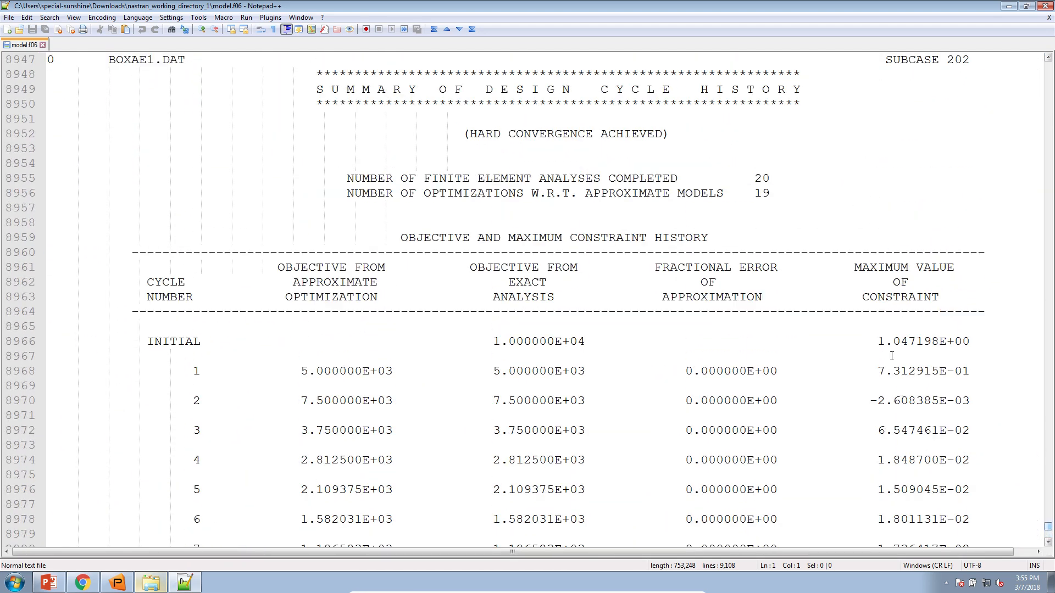
Copy the initial cycle's maximum constraint value without its exponent, 1.047198, and minimize Notepad++.
left_click_drag(880, 341, 936, 342)
right_click(934, 343)
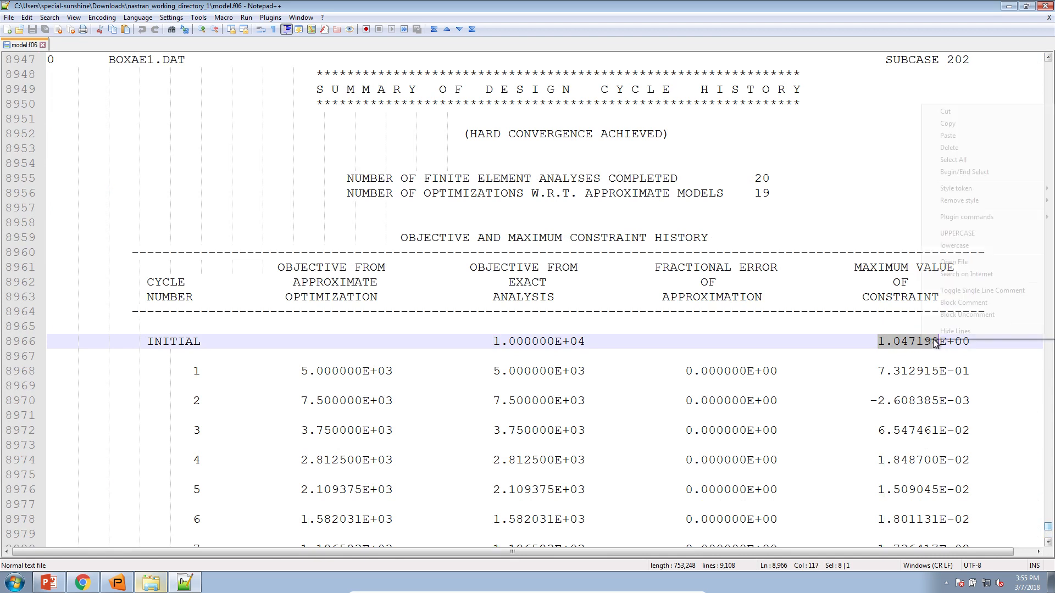
left_click(947, 124)
left_click_drag(940, 342, 974, 342)
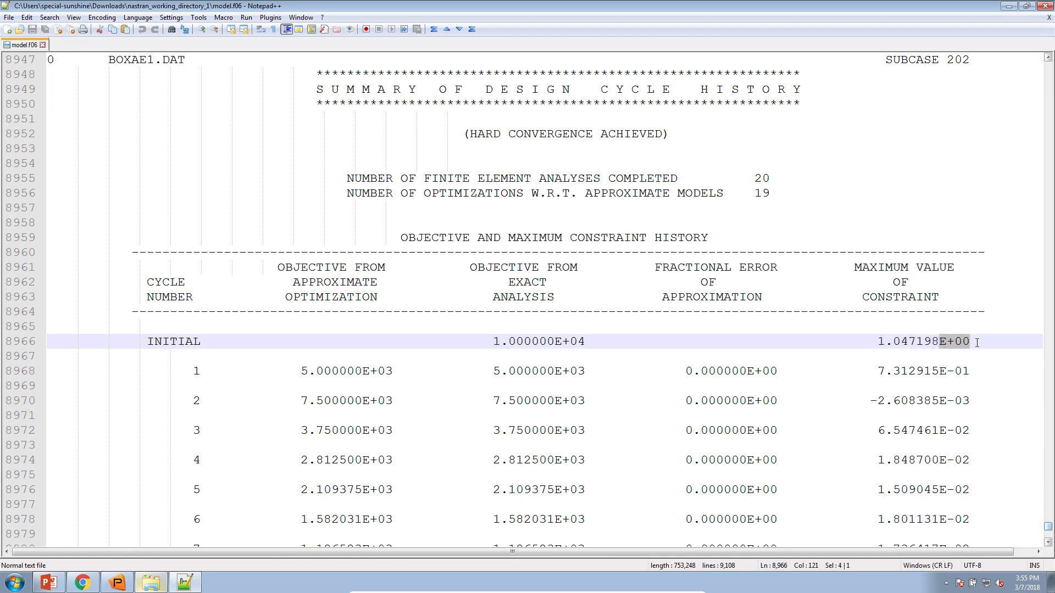
left_click_drag(879, 341, 940, 341)
key("ctrl+c")
left_click(1009, 6)
Back in the web app, paste 1.047198 as C2 of objective R0 and set C3 to 5.0.
left_click(257, 253)
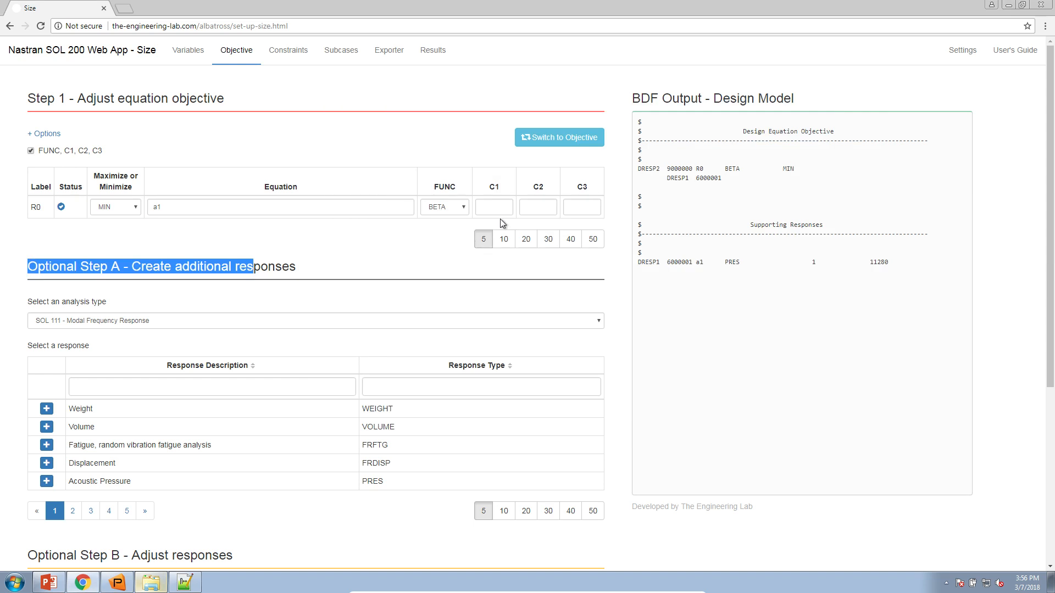
right_click(541, 207)
left_click(574, 284)
left_click(580, 209)
left_click_drag(541, 207, 571, 213)
left_click(572, 214)
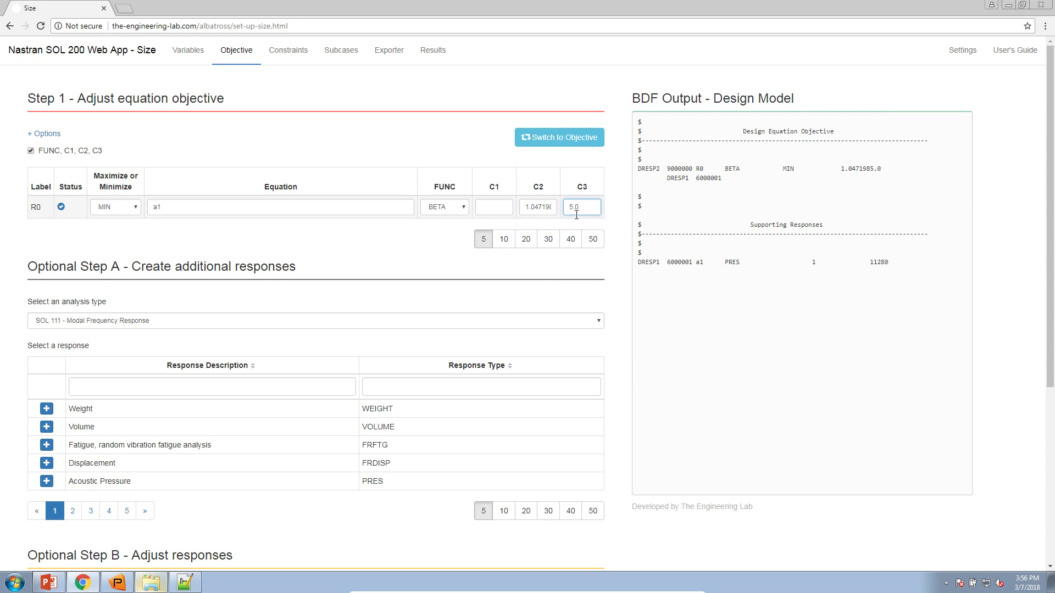
left_click(620, 215)
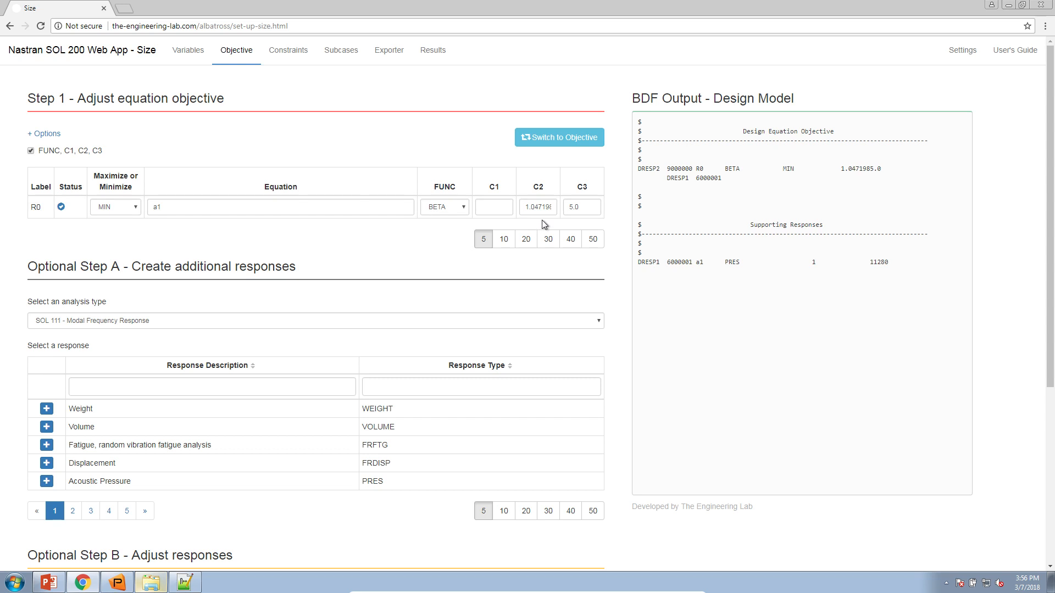
Review the design objective and the generated constraint expressions on PowerPoint's Optimization Problem Statement slide, and return to the web app's FUNC setting for R0.
left_click(49, 582)
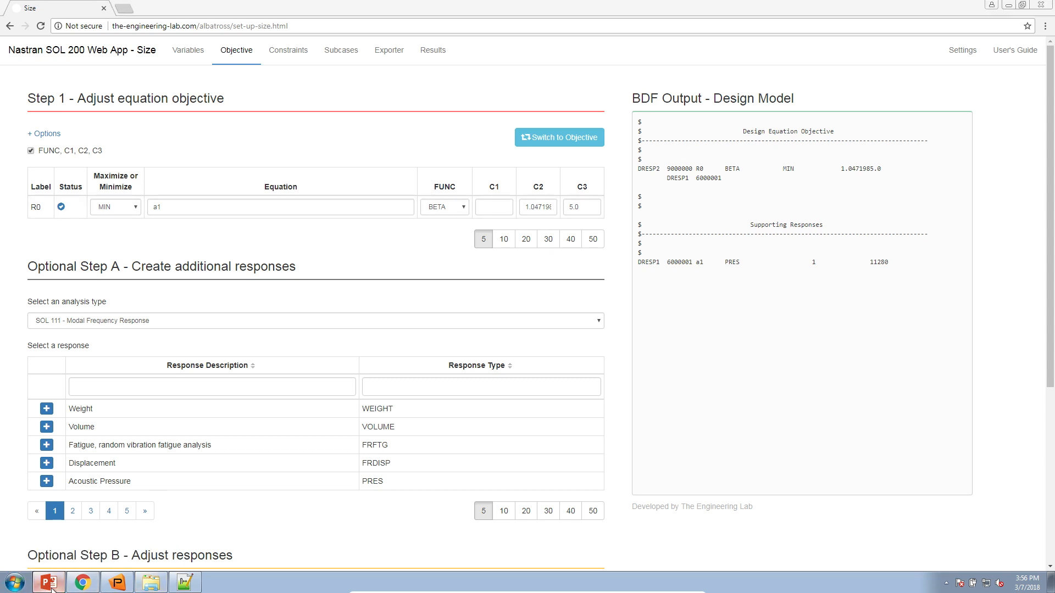
left_click(136, 412)
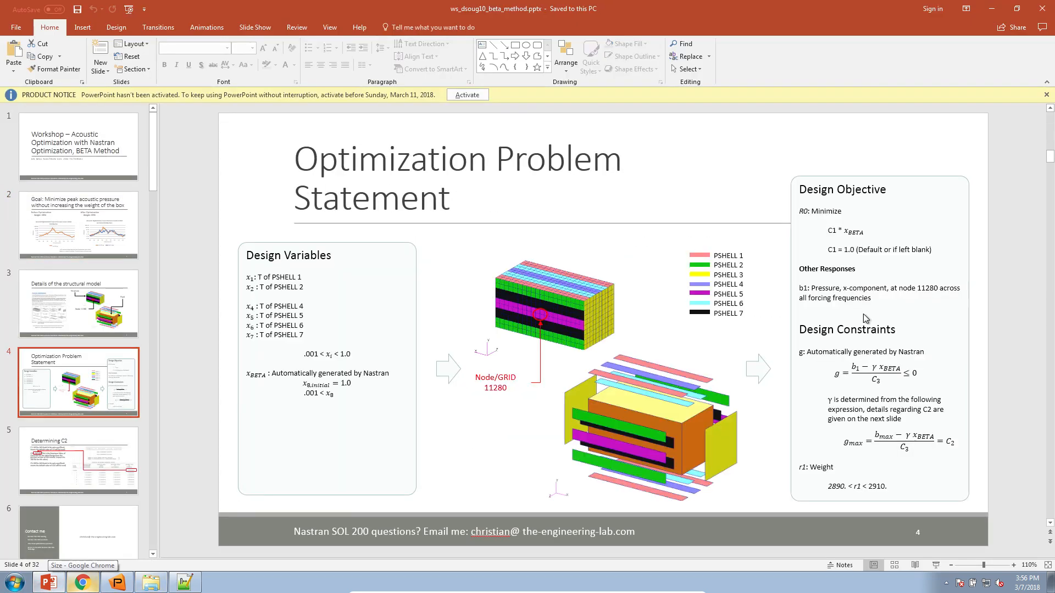
left_click_drag(939, 248, 824, 225)
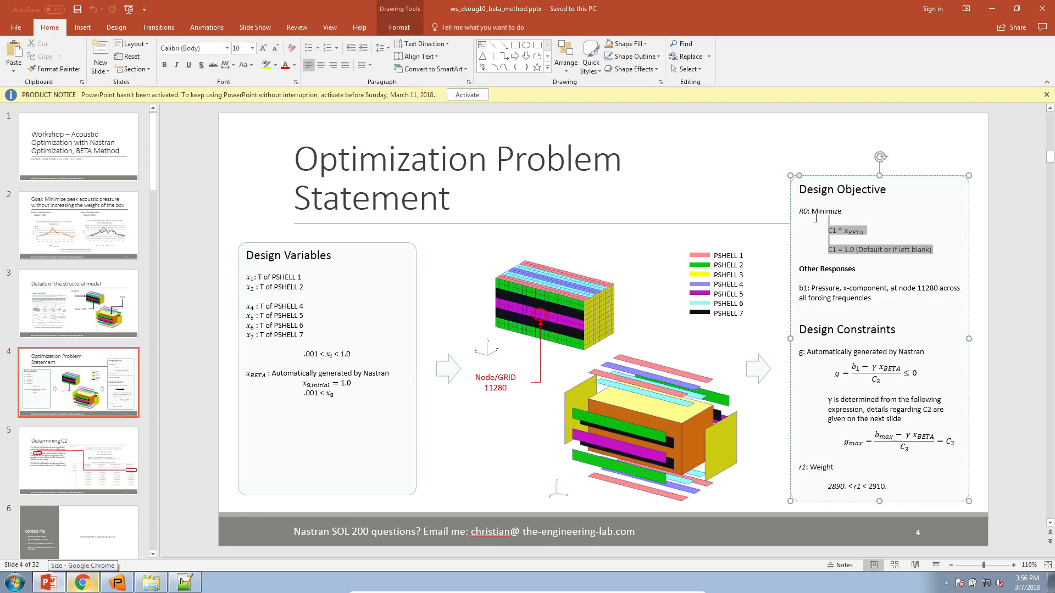
left_click_drag(805, 354, 958, 449)
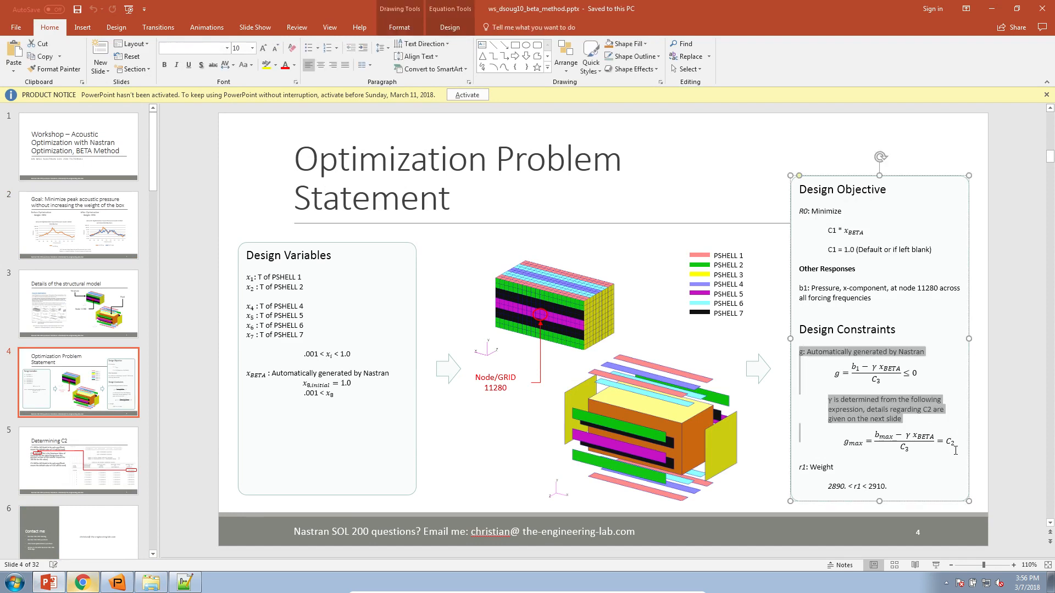
left_click(996, 9)
left_click(461, 208)
left_click(459, 208)
left_click(461, 228)
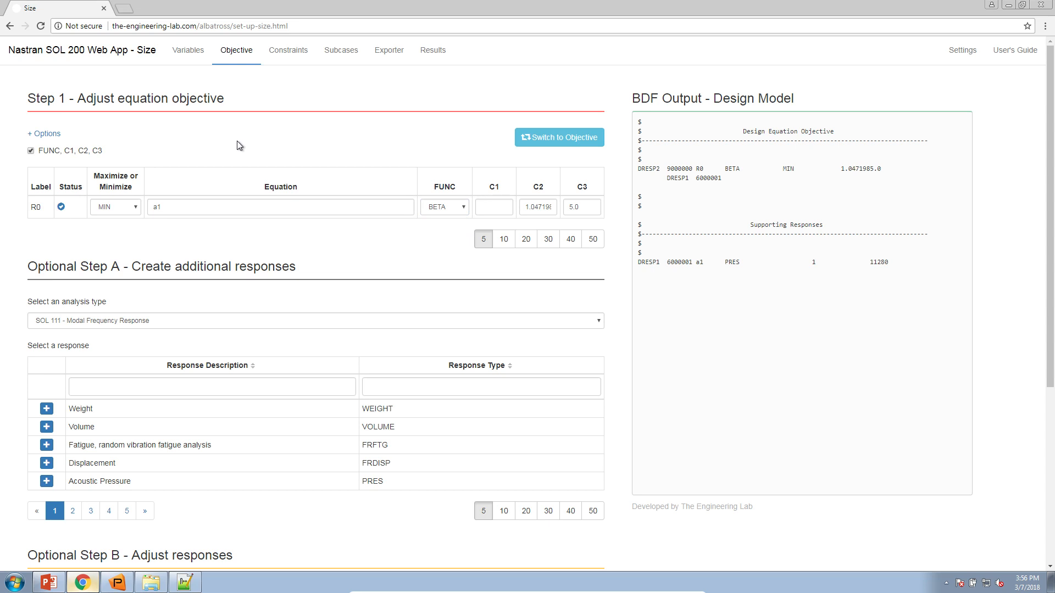
In the optimization settings, enable CONV1 and GMAX, setting CONV1 to .081 and GMAX to .015.
left_click(959, 50)
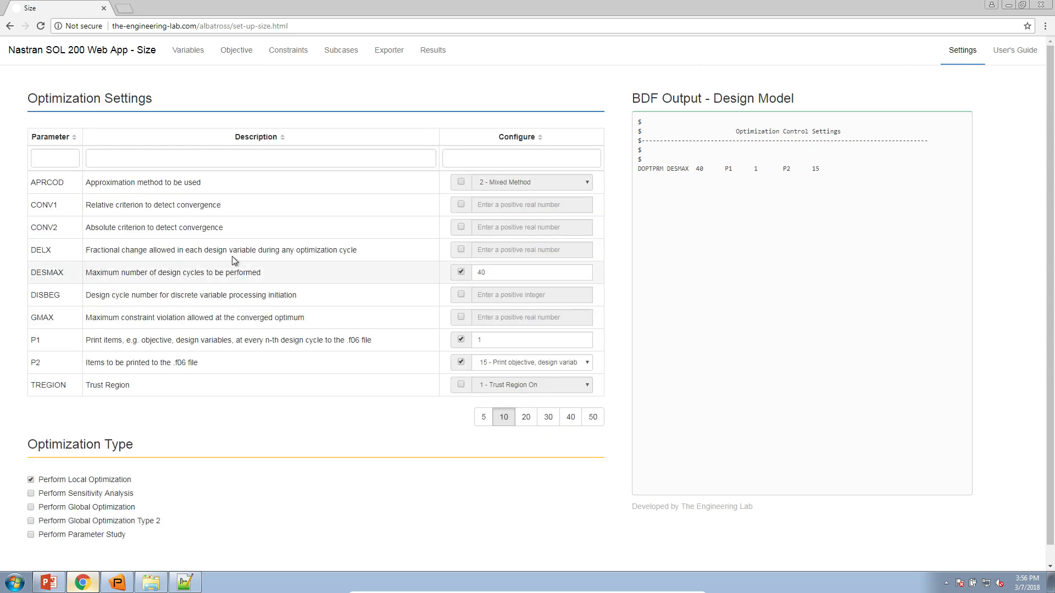
left_click(460, 205)
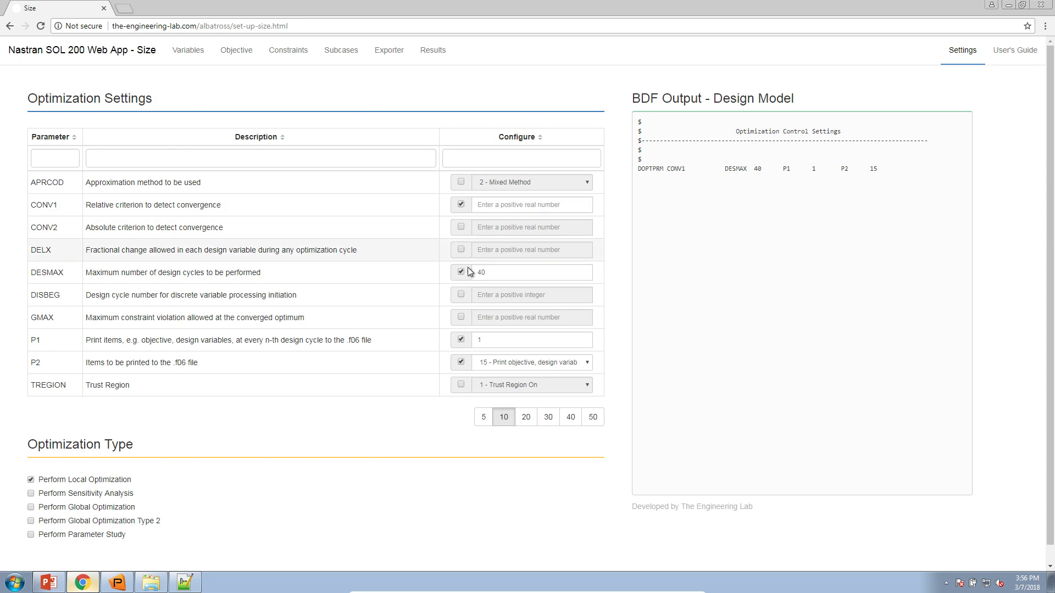
left_click(461, 317)
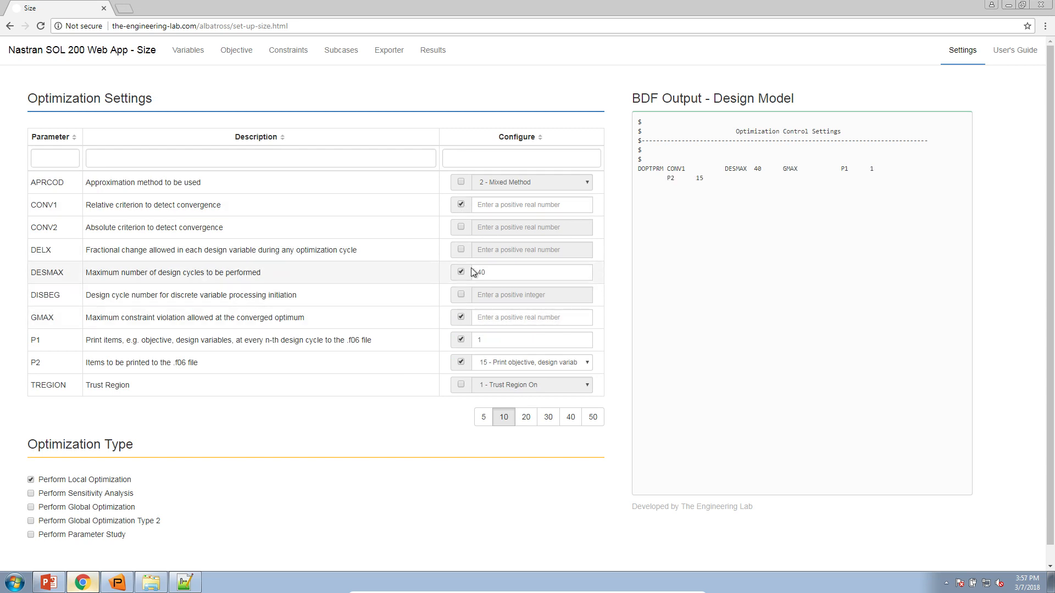
left_click(481, 205)
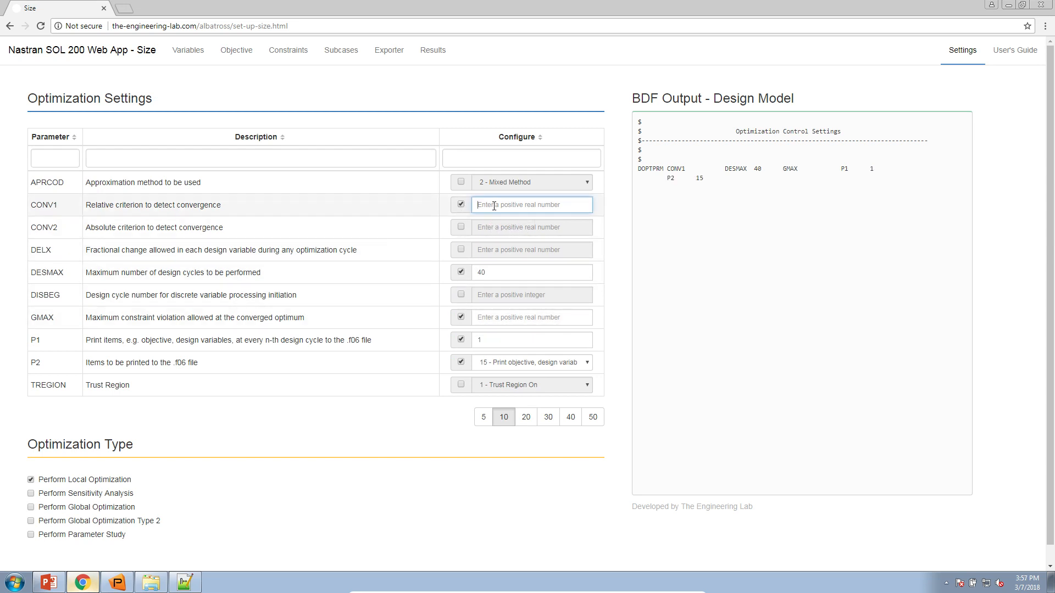
type(".081")
key("Tab")
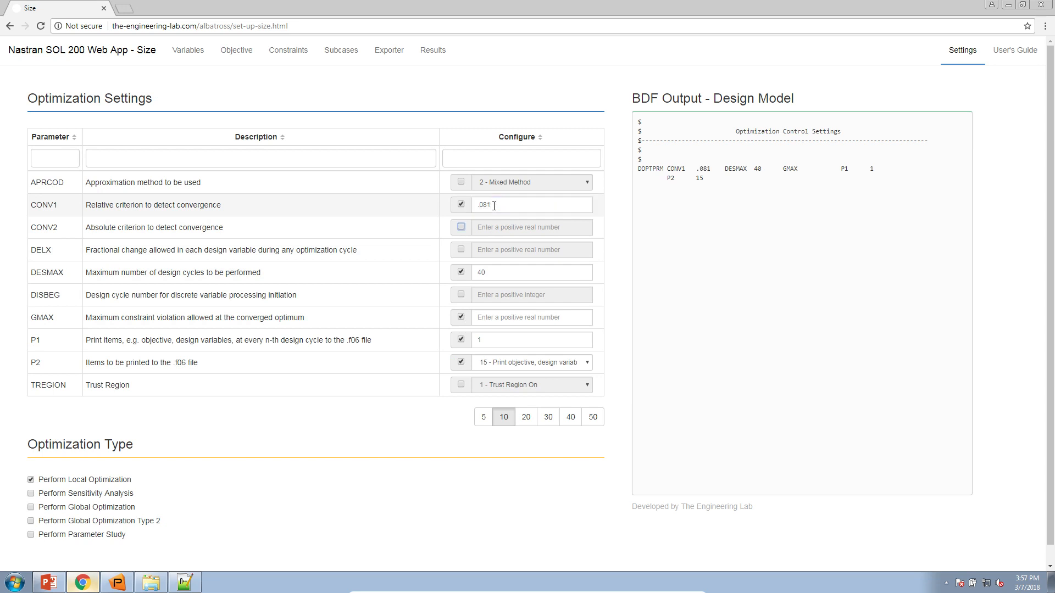
left_click(521, 316)
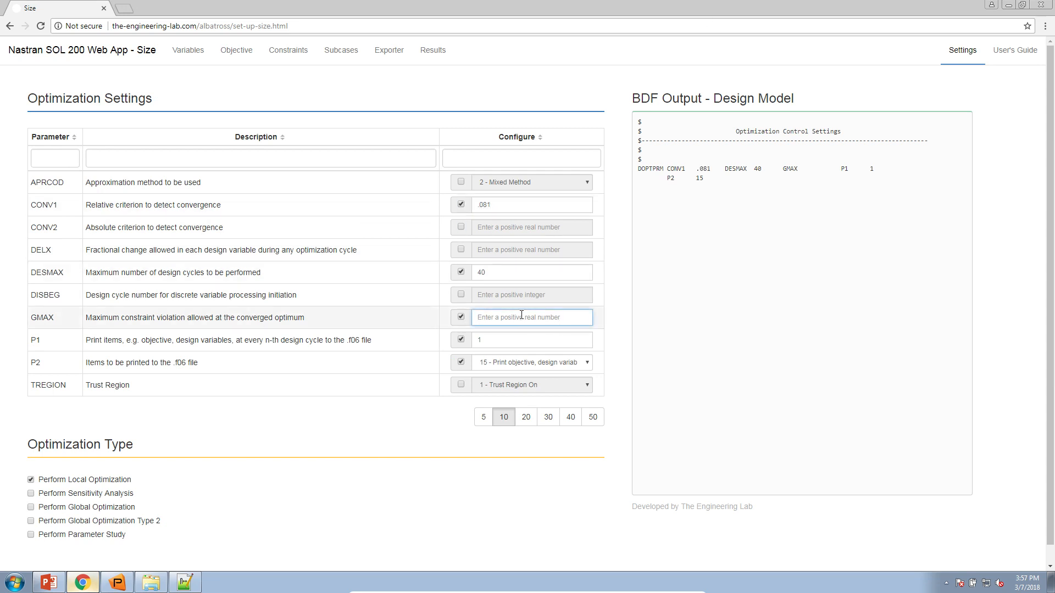
type(".0")
left_click_drag(222, 205, 60, 216)
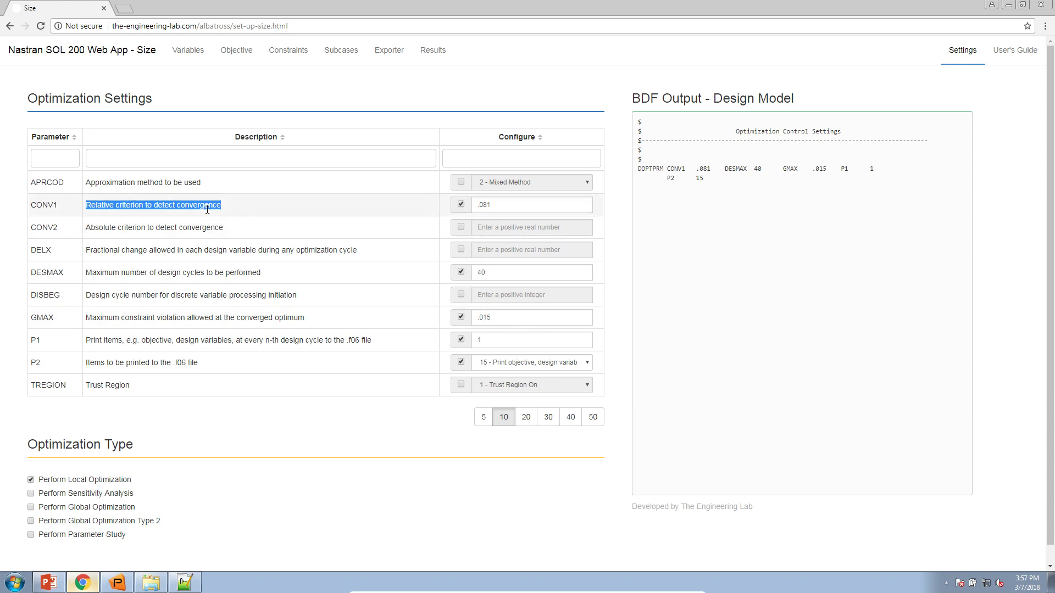
triple_click(168, 318)
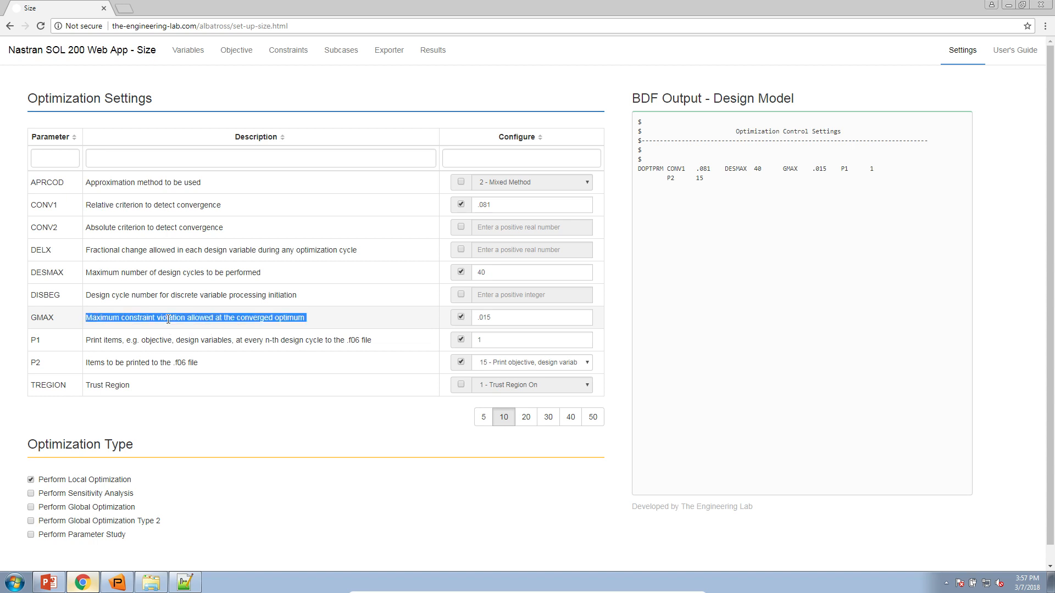
double_click(488, 318)
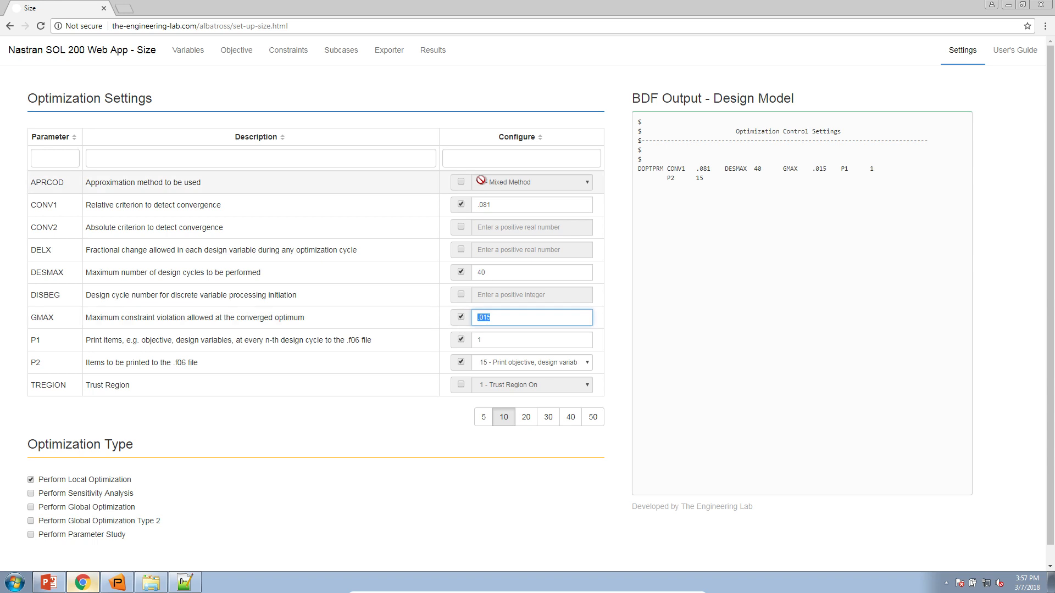
Enable the APRCOD approximation method and set it to 1 - Direct Linearization.
left_click(460, 181)
left_click(489, 183)
left_click(494, 196)
left_click(598, 92)
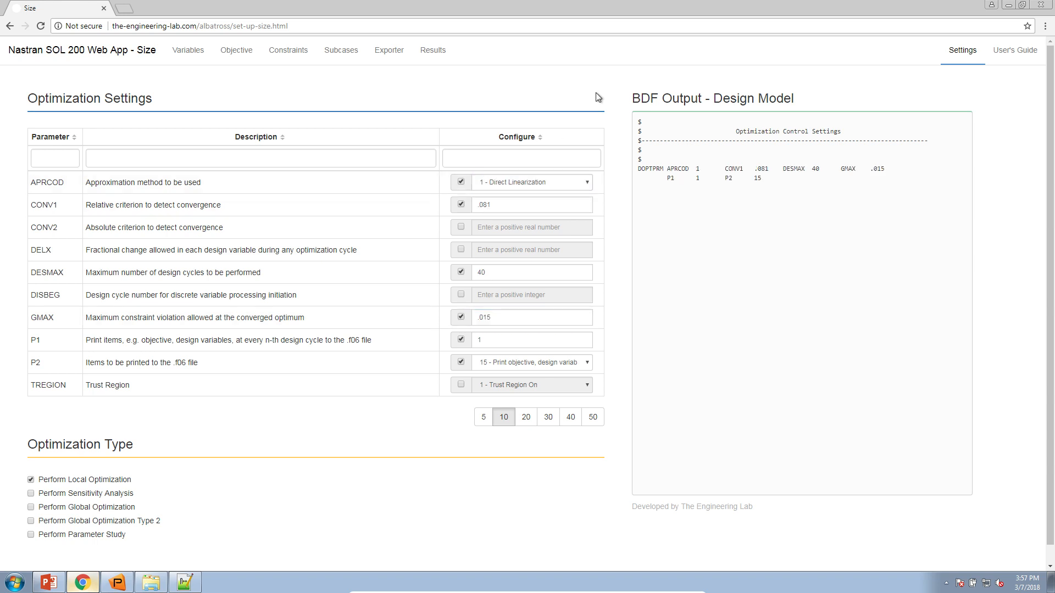
Export the model with the Auto Execute MSC Nastran download option and show the Downloads folder in Windows Explorer.
left_click(395, 55)
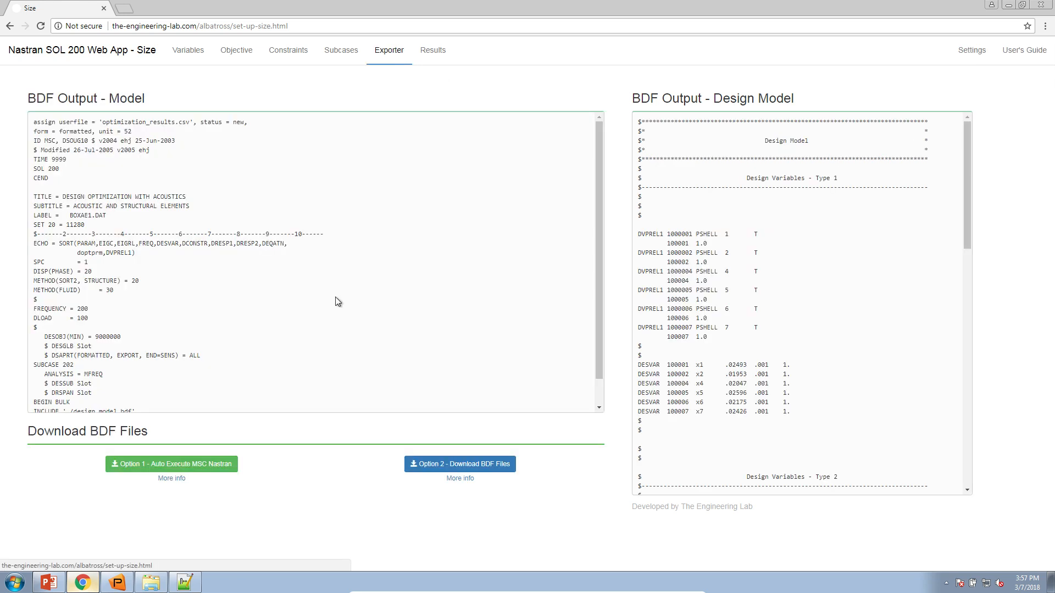
left_click(233, 466)
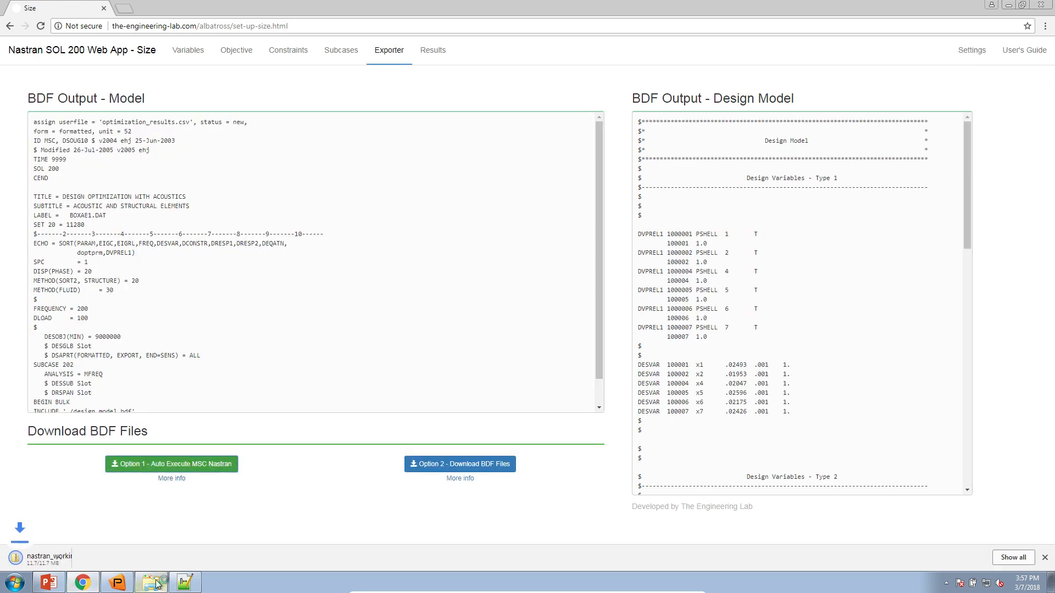
left_click(157, 584)
left_click(391, 189)
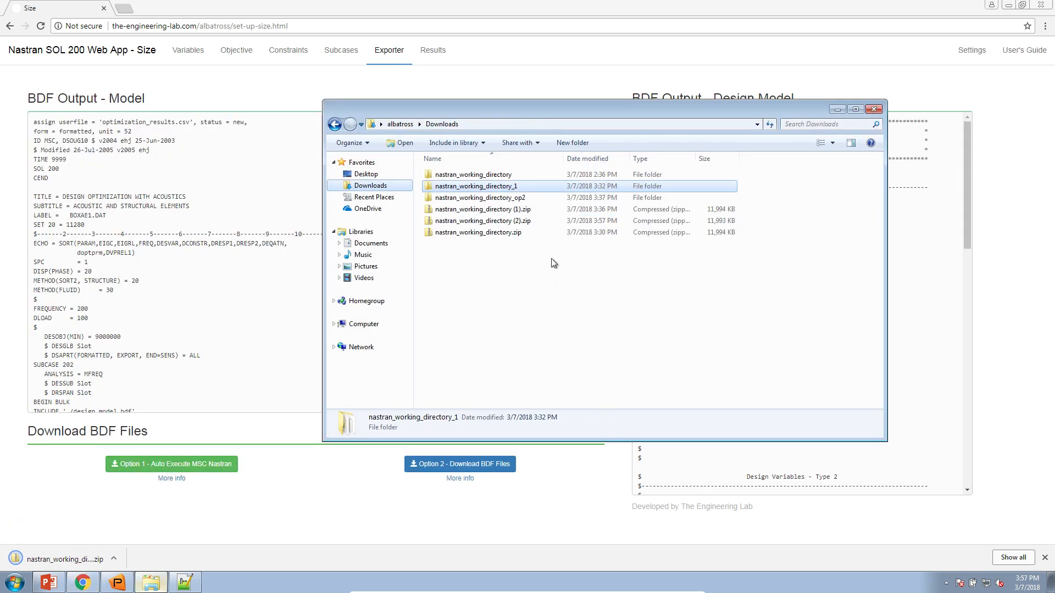
Extract nastran_working_directory (2).zip into a Downloads folder named nastran_working_directory_beta_method.
left_click(531, 222)
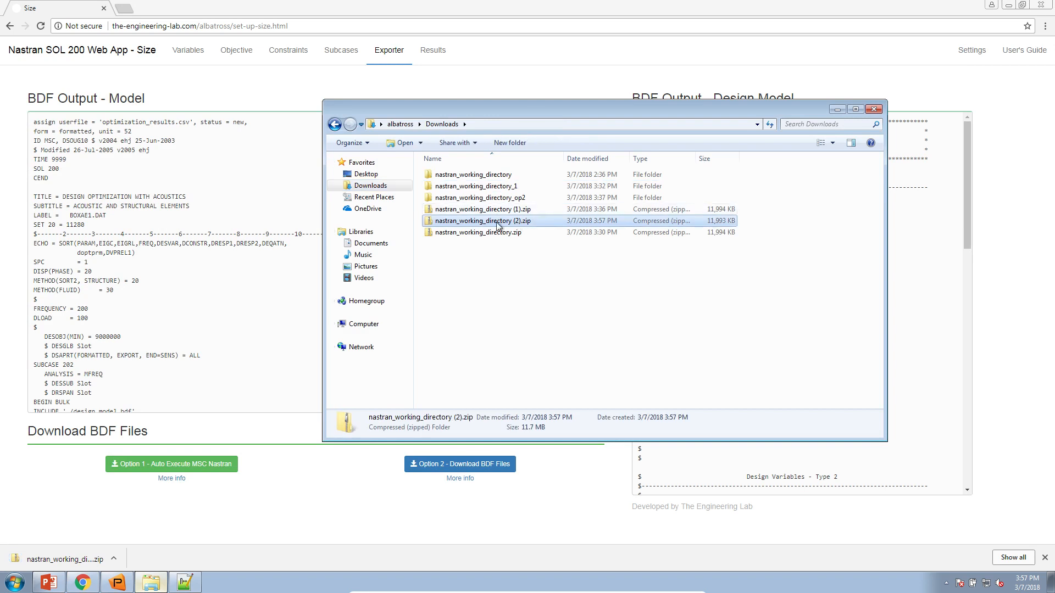
right_click(498, 224)
left_click(536, 262)
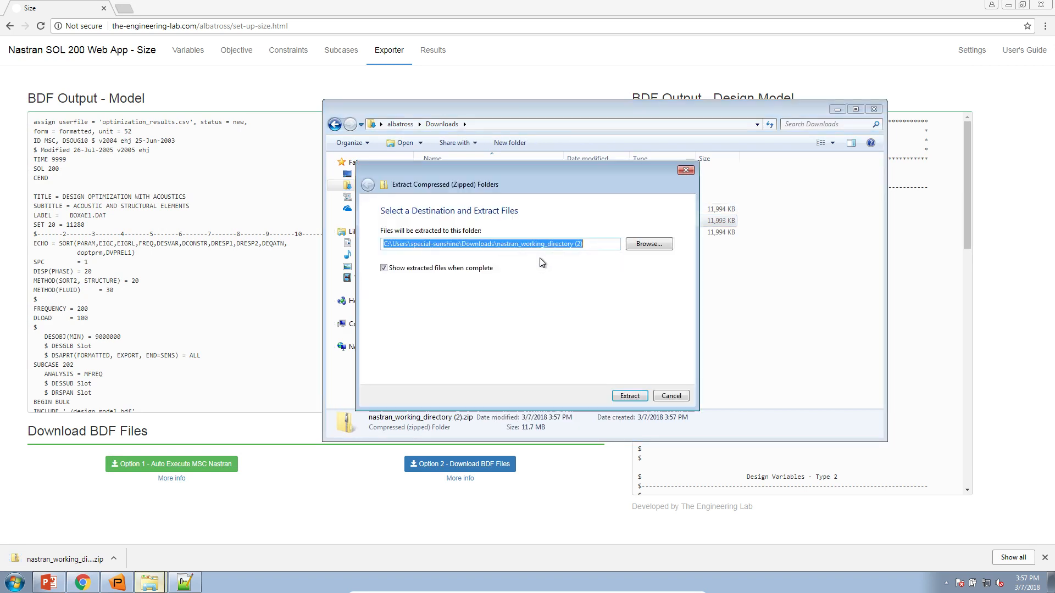
left_click(571, 248)
key("Delete")
key("Delete")
key("Delete")
key("Delete")
type("_beta_method")
key("Return")
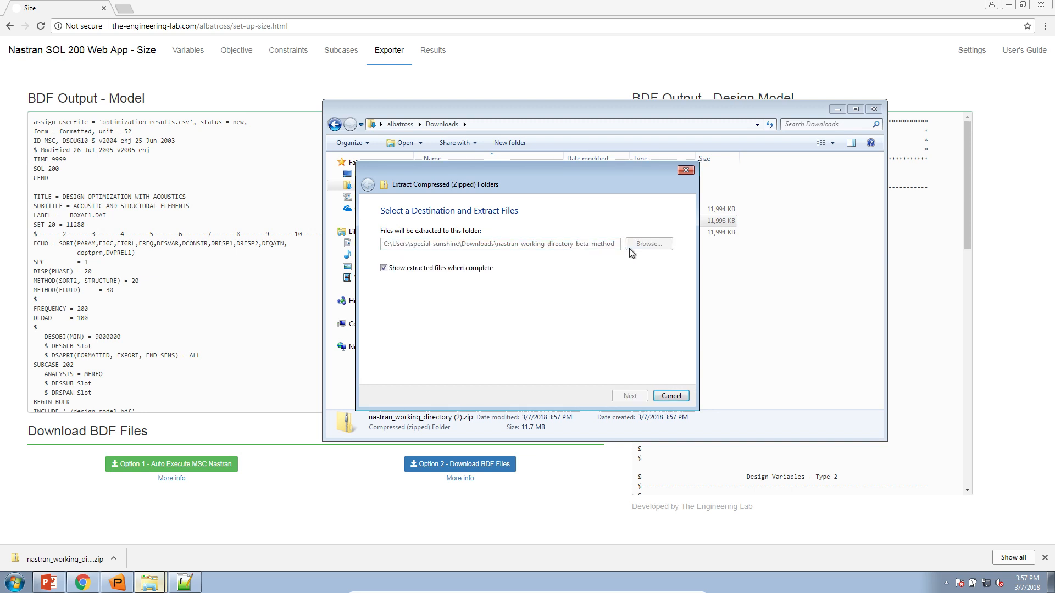
Start the MSC Nastran optimization from the extracted folder and dismiss the browser's download bar on the Status page.
double_click(478, 228)
left_click(571, 301)
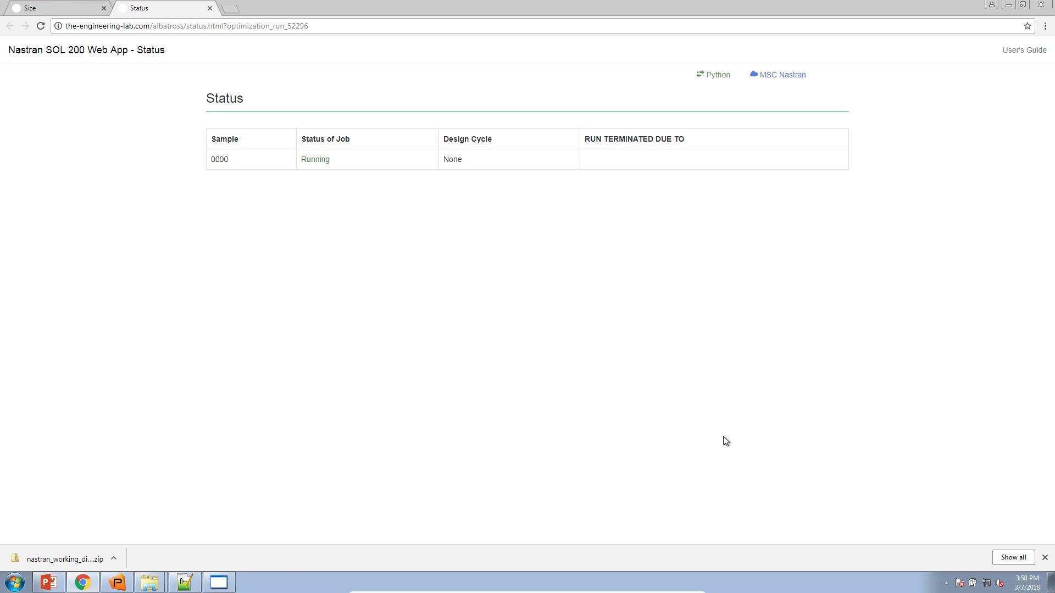
left_click(1045, 557)
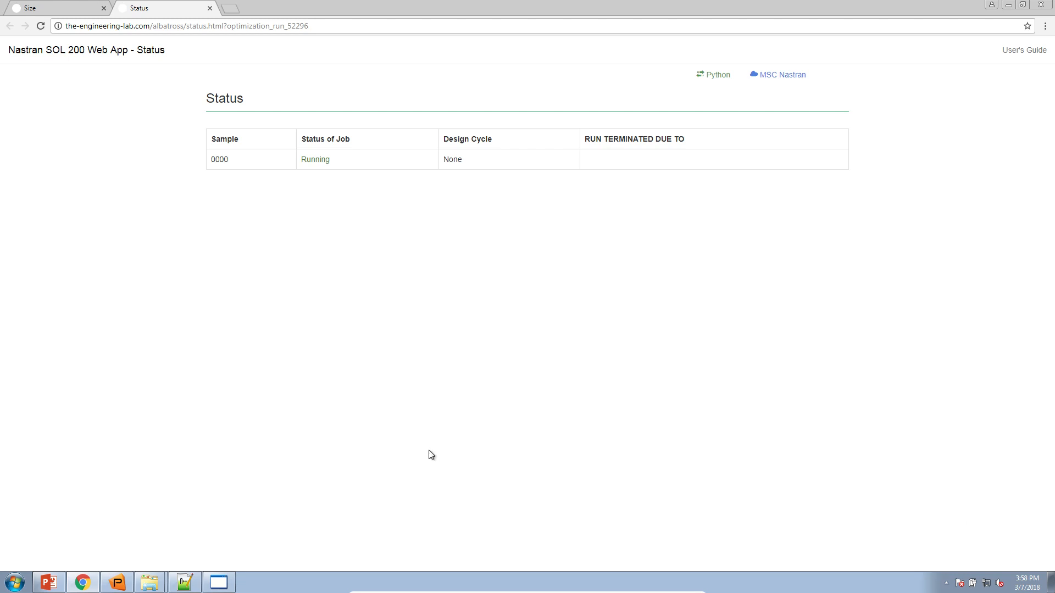
Present slide 30, Results, full screen in PowerPoint to compare the sound pressure levels before and after optimization, and end the slide show.
left_click(50, 583)
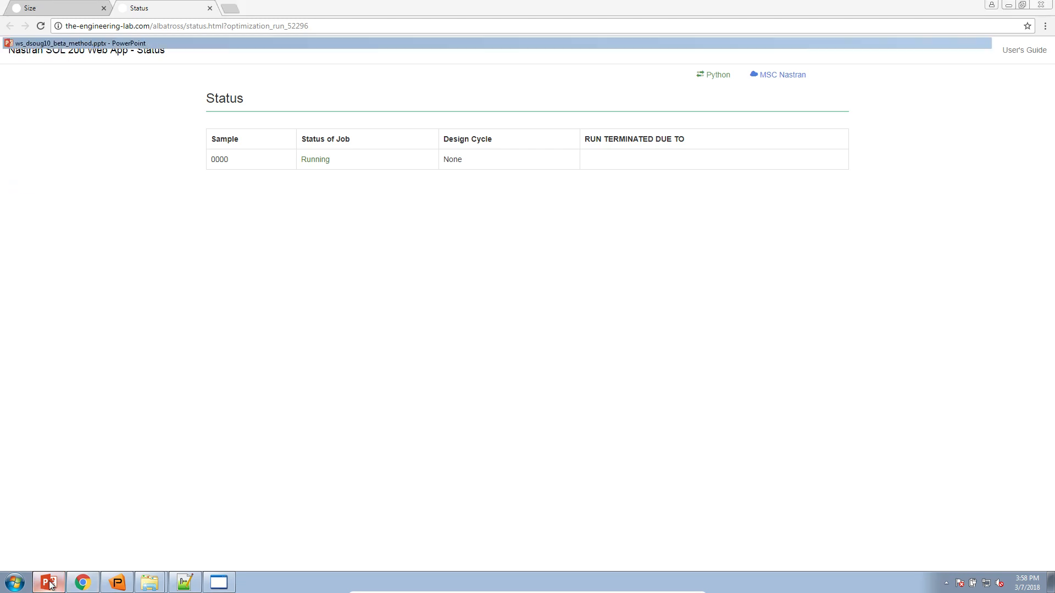
scroll(58, 476, "down", 6)
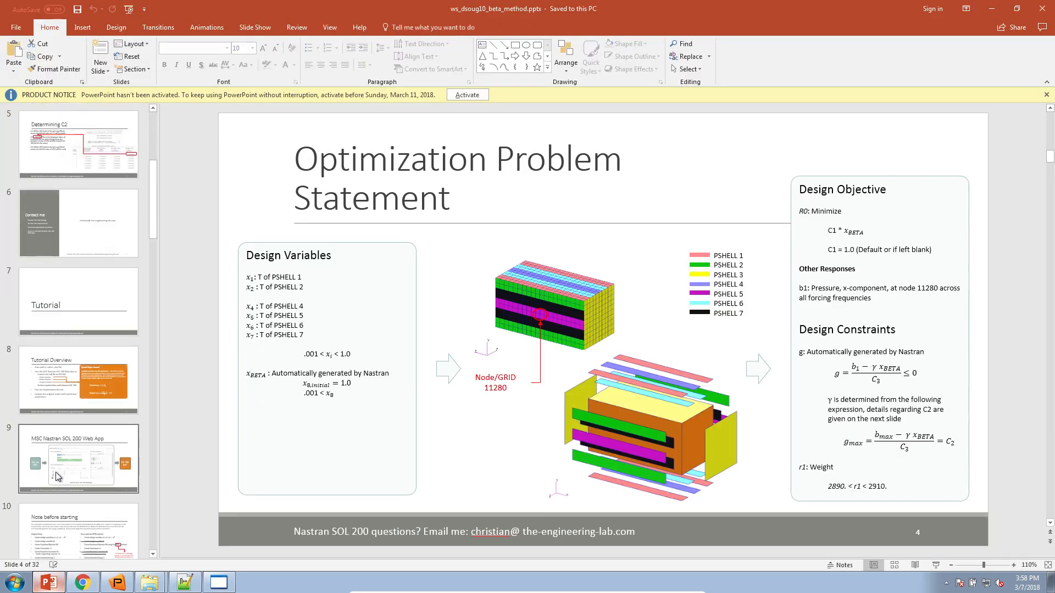
scroll(57, 476, "down", 7)
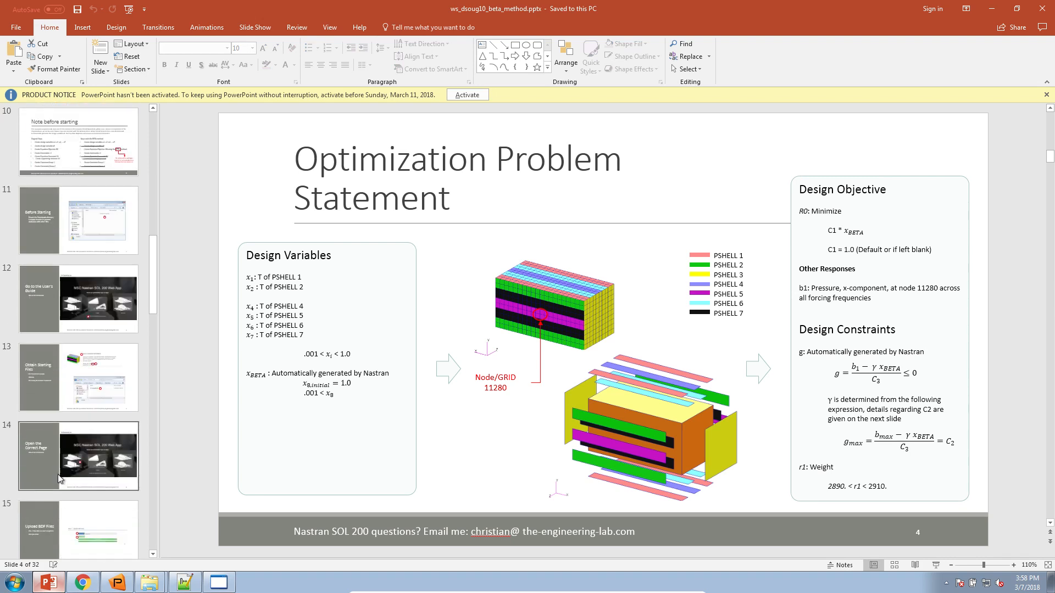
scroll(59, 478, "down", 13)
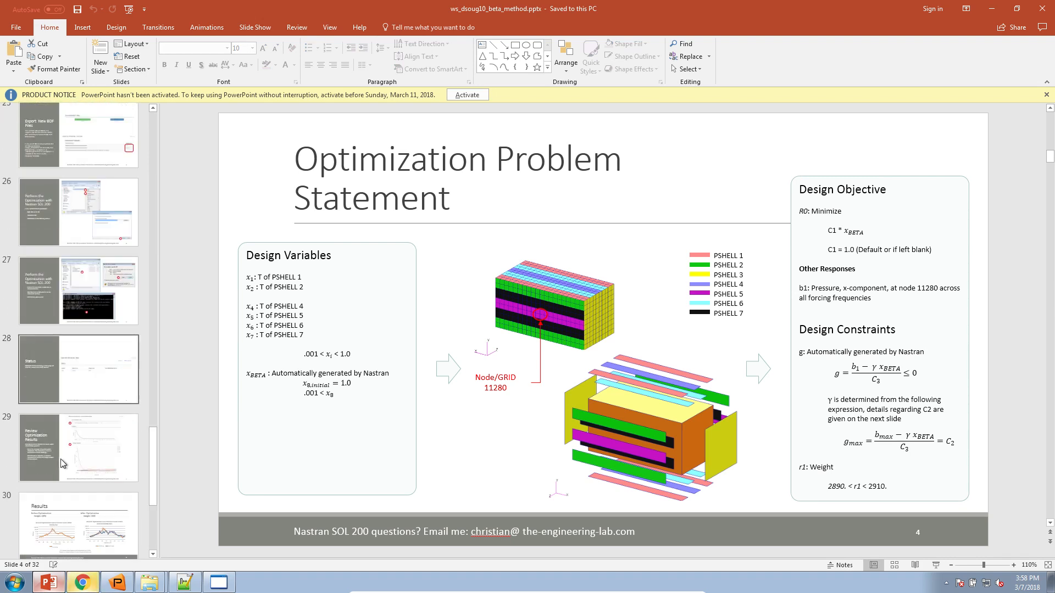
left_click(76, 376)
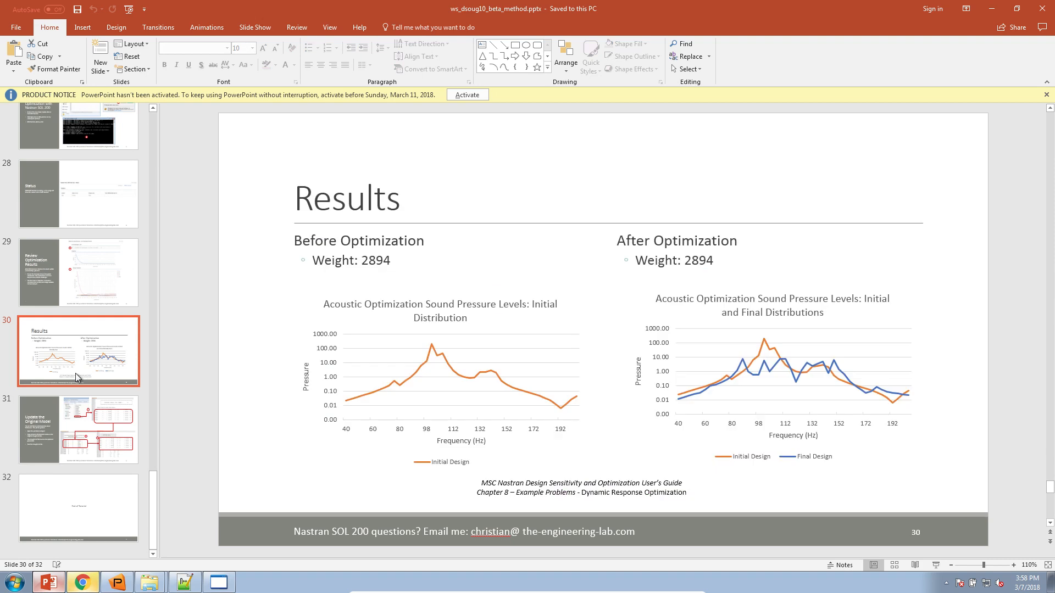
left_click(936, 564)
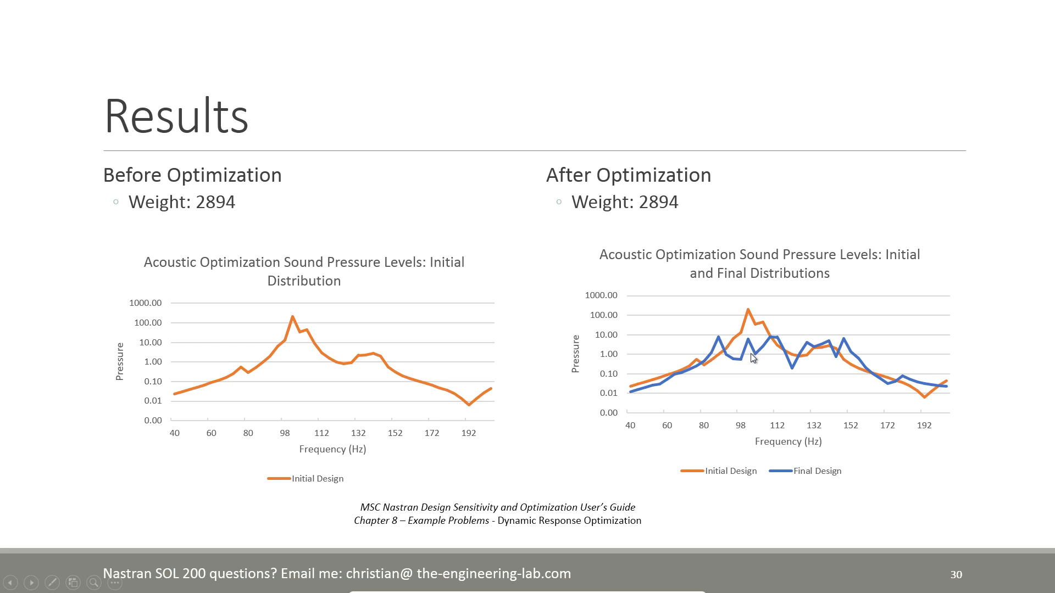
key("Escape")
Switch to Chrome and examine the final .f06 message, objective history and normalized constraints on the Local Optimization Results page.
left_click(77, 584)
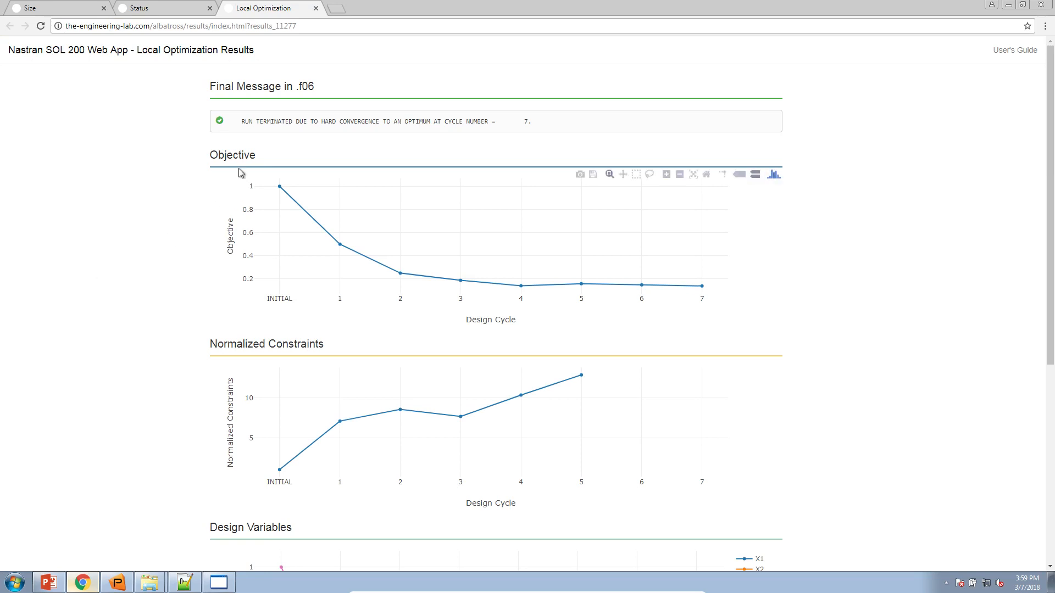
triple_click(253, 125)
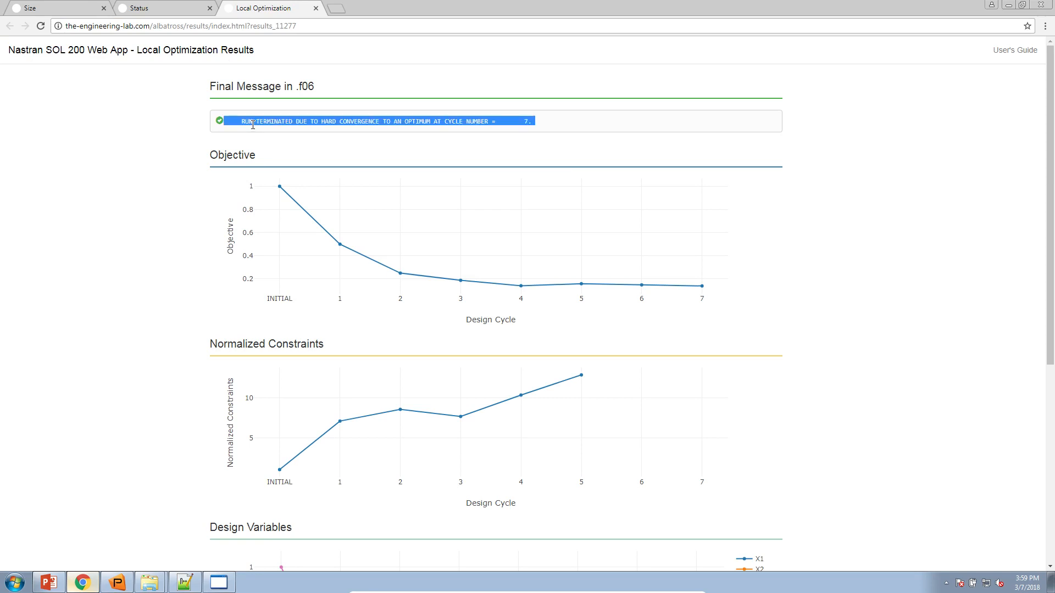
left_click_drag(253, 126, 253, 124)
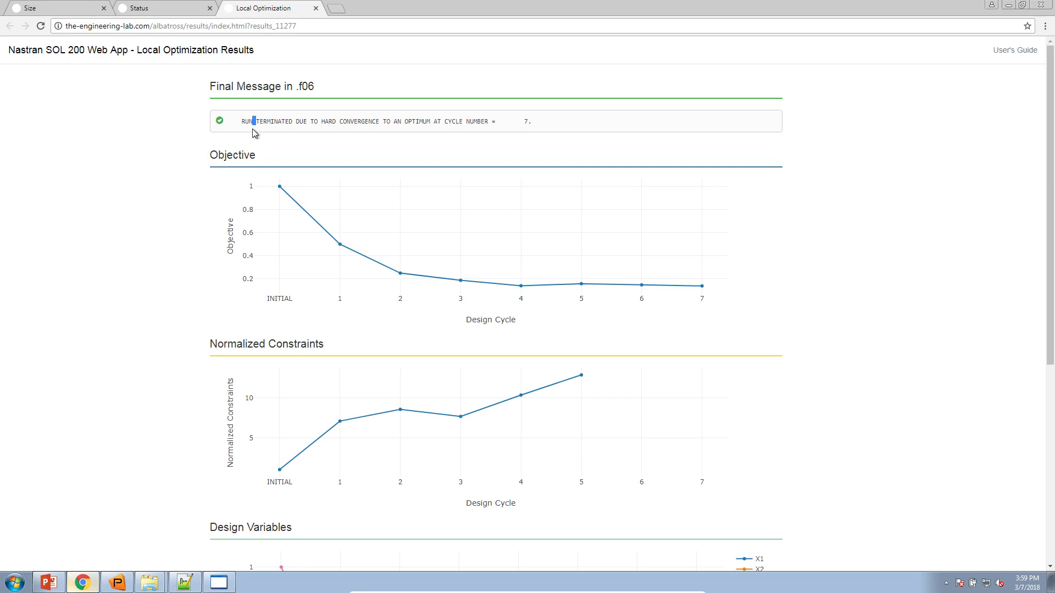
left_click(276, 142)
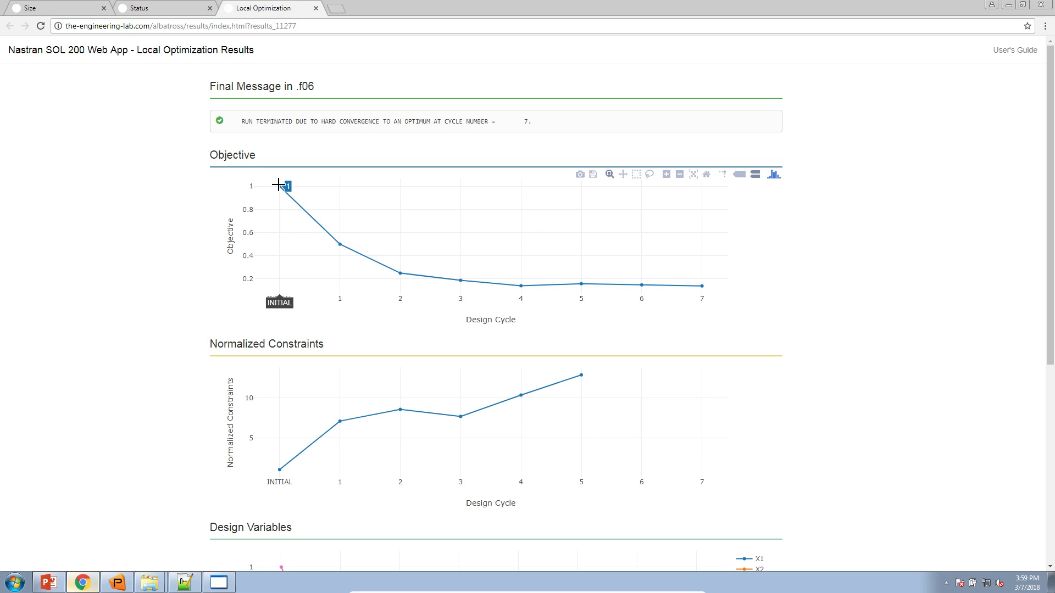
mouse_move(691, 286)
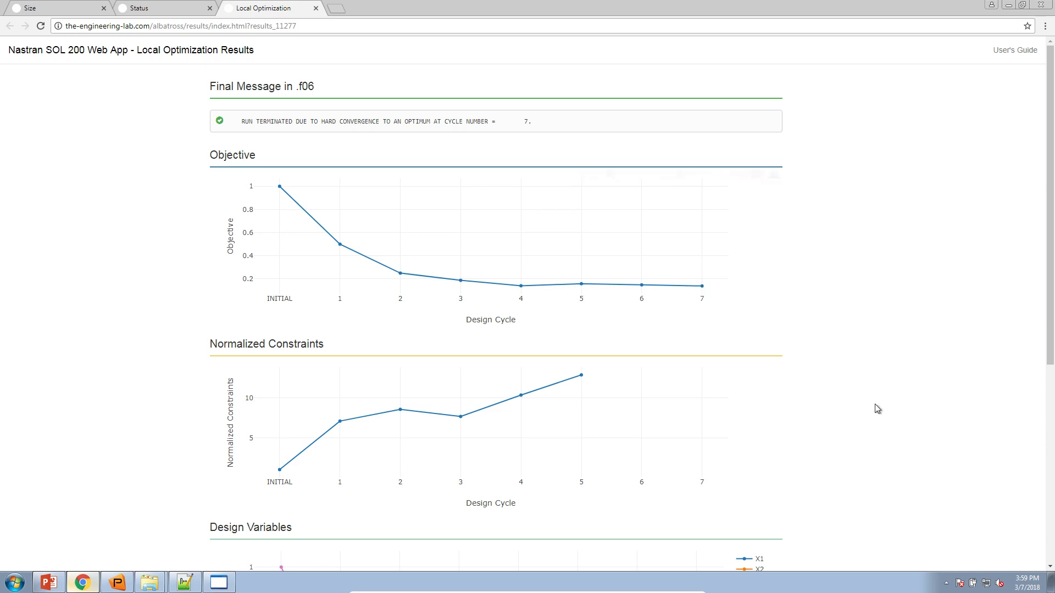
scroll(873, 409, "down", 3)
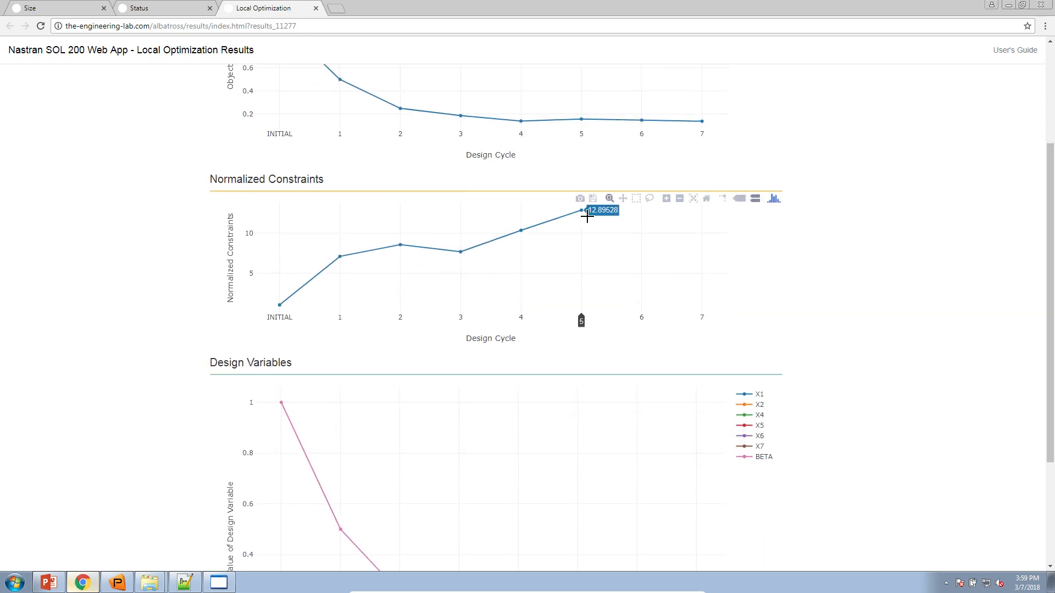
Isolate design variable X1 in the Design Variables plot and read its values at the initial and final design cycles.
mouse_move(339, 261)
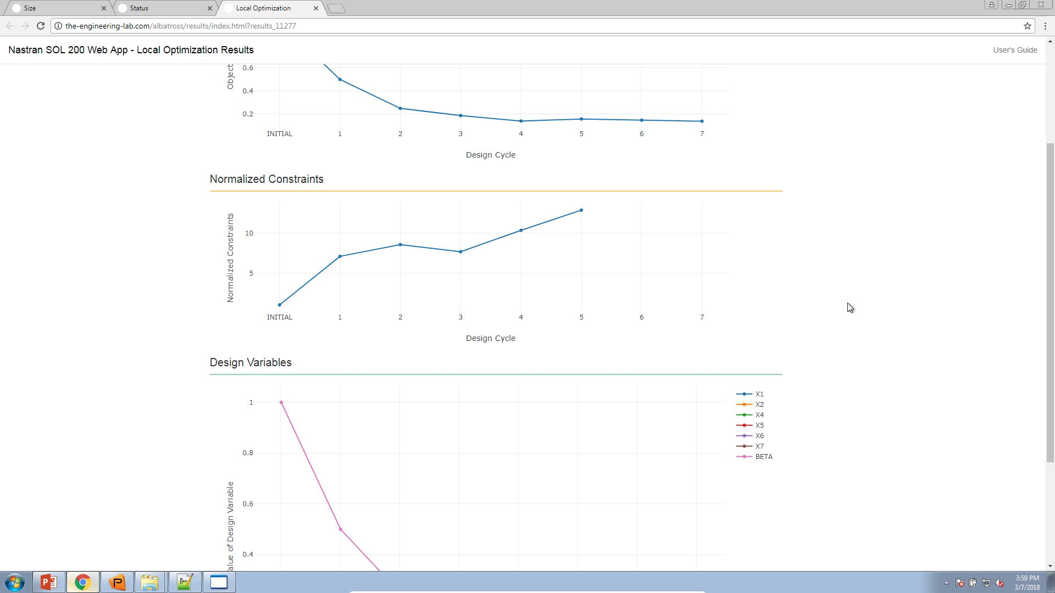
scroll(859, 369, "down", 1)
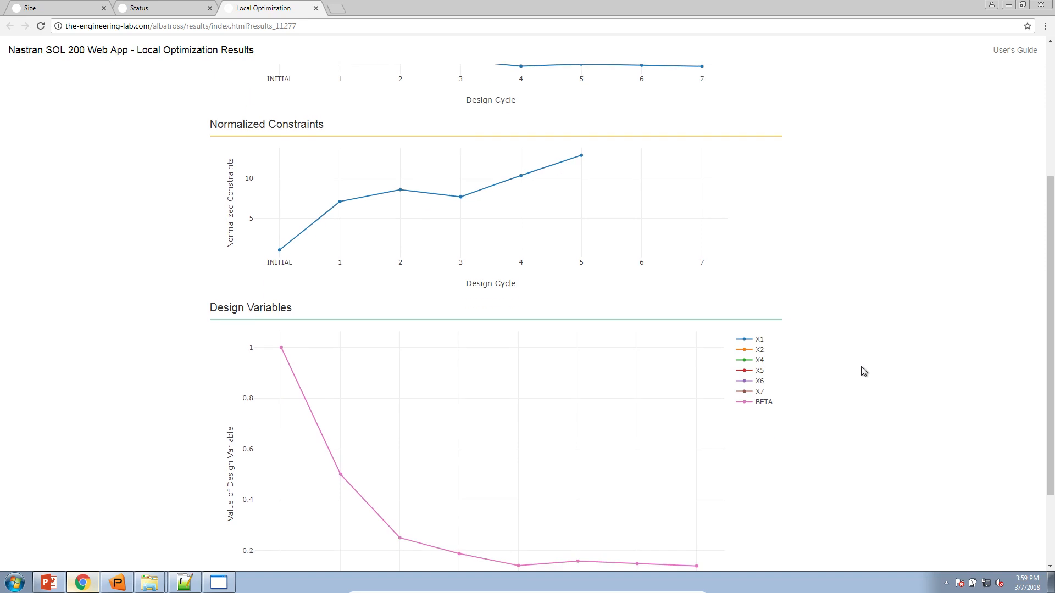
scroll(863, 371, "down", 2)
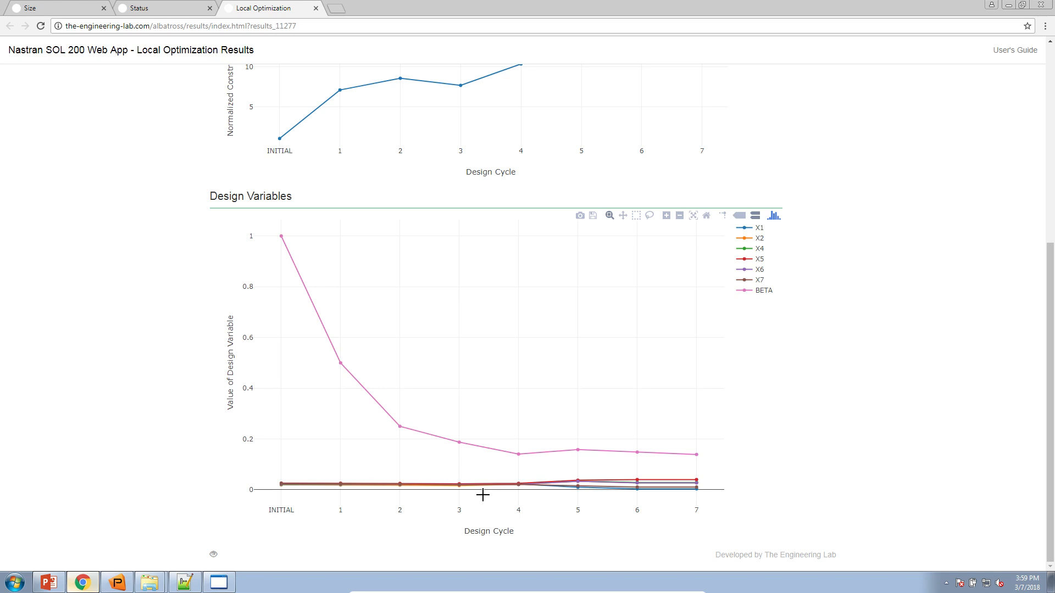
double_click(759, 229)
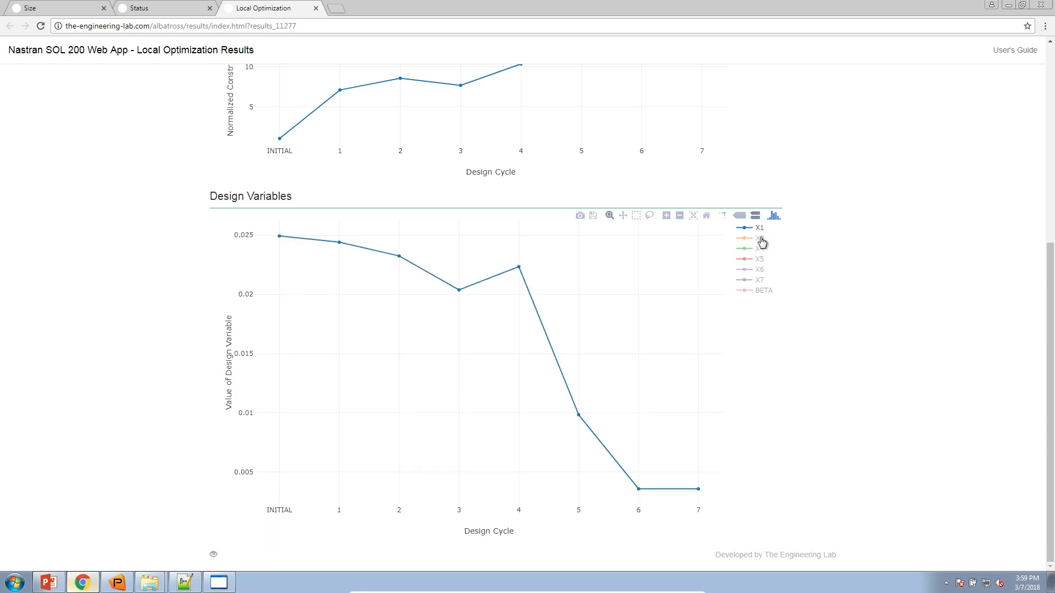
mouse_move(275, 236)
mouse_move(701, 489)
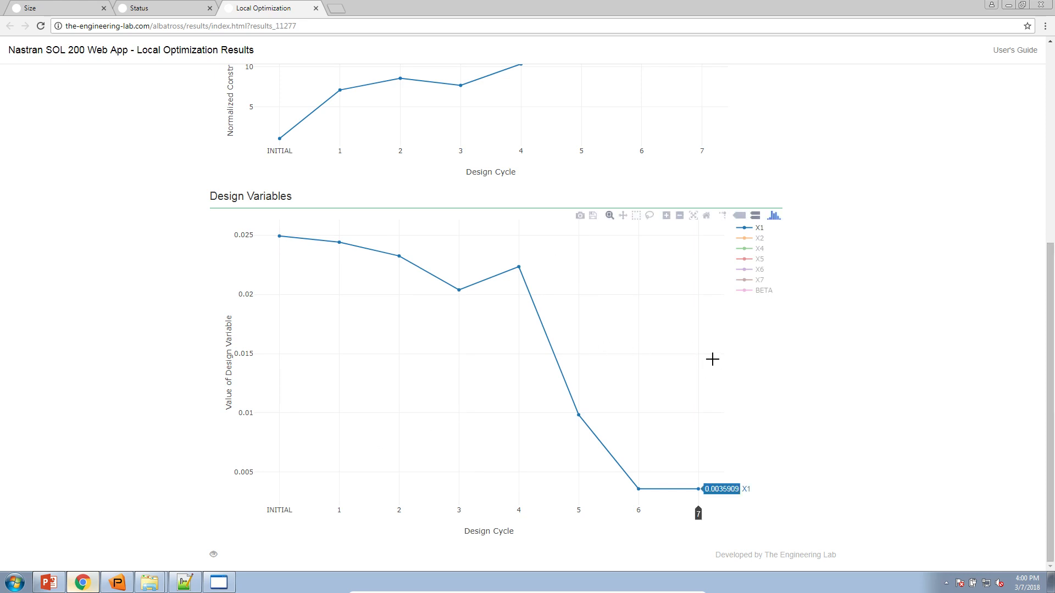
Display X2, X4, X5, X6, X7 and BETA again alongside X1 in the Design Variables plot.
left_click(759, 238)
left_click(759, 248)
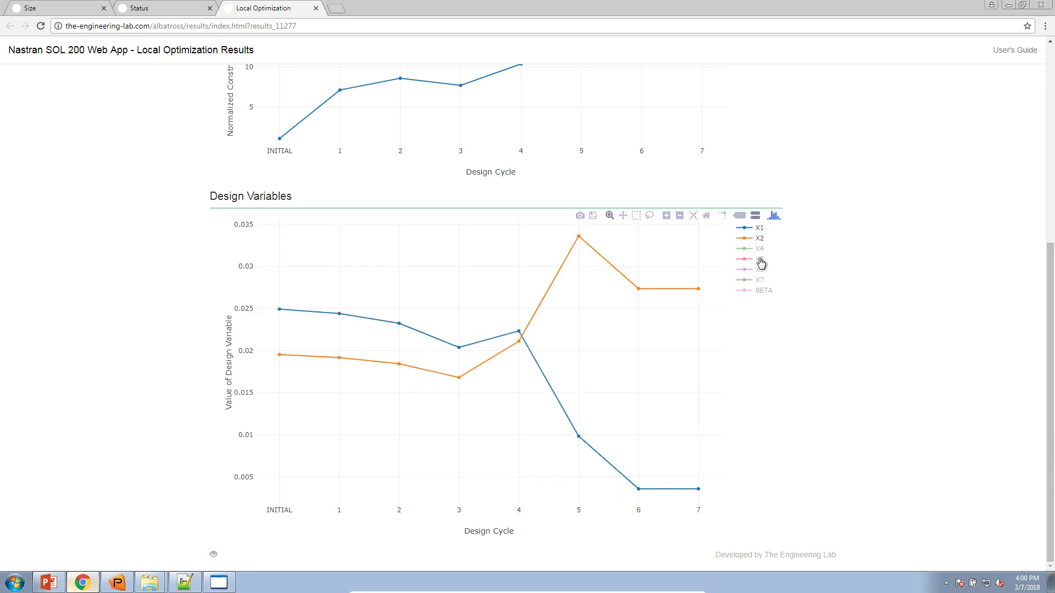
left_click(759, 258)
left_click(760, 270)
left_click(760, 280)
left_click(762, 291)
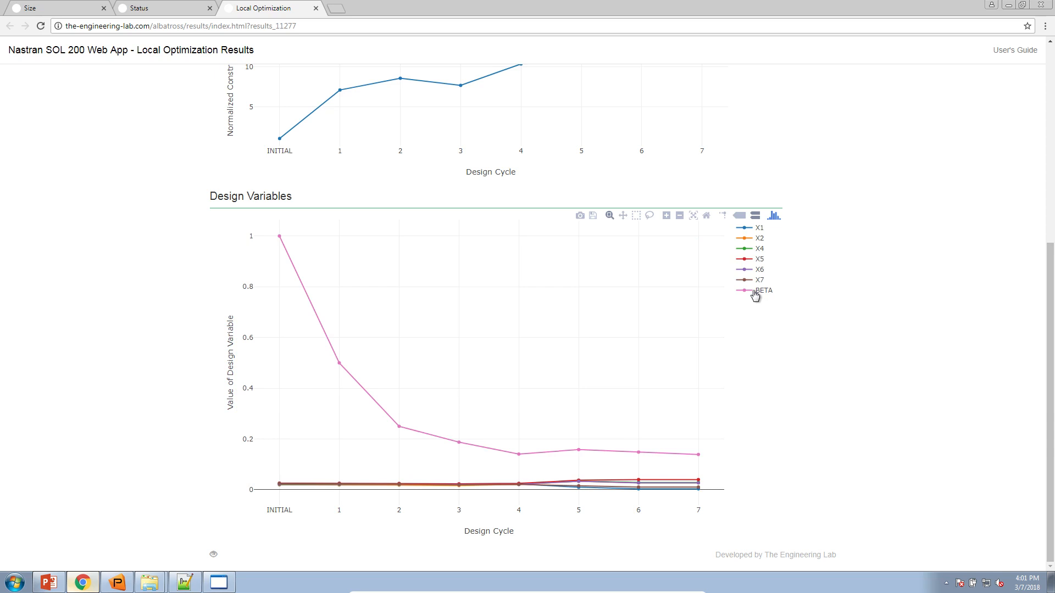
Return to the variables setup on the Size page and show 10 rows in the Step 3 design variables table to review it.
left_click(67, 10)
left_click(188, 50)
scroll(74, 324, "down", 3)
scroll(77, 335, "down", 8)
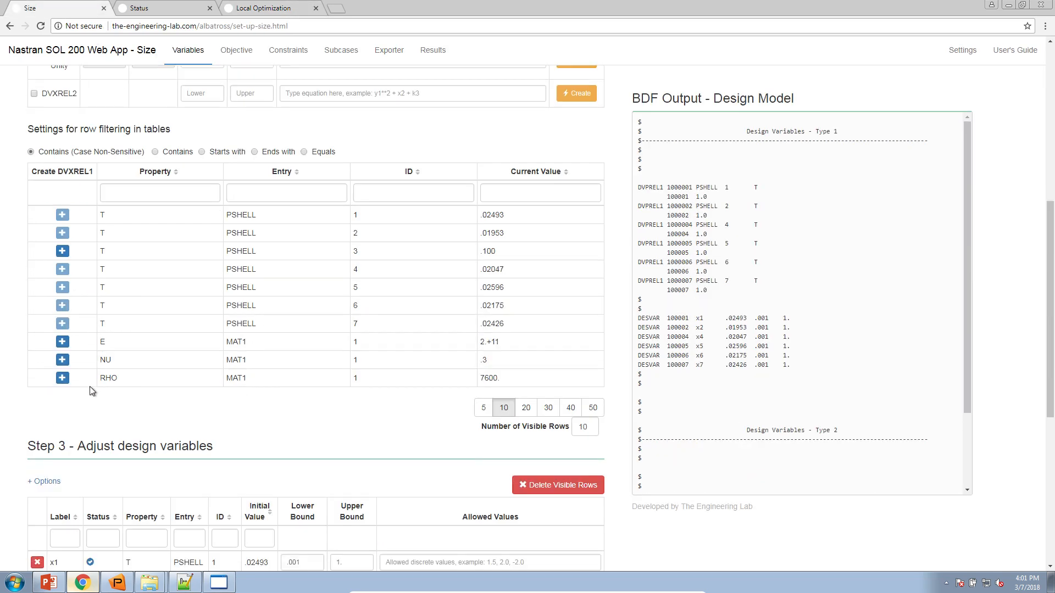
left_click(496, 465)
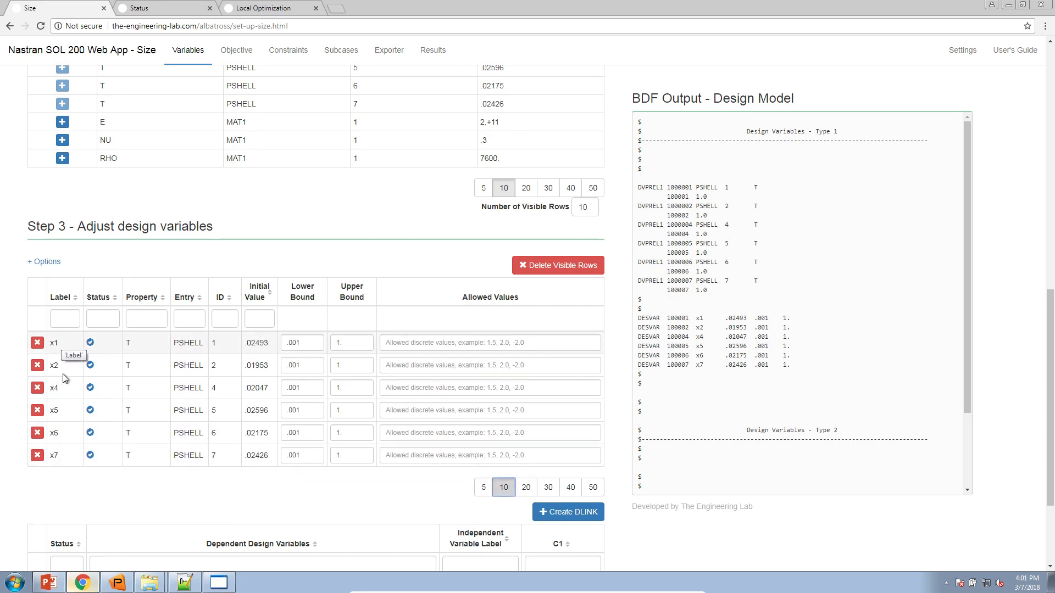
Review the BETA equation objective on the Size page, and check the Local Optimization Results and Status pages against it.
left_click(236, 50)
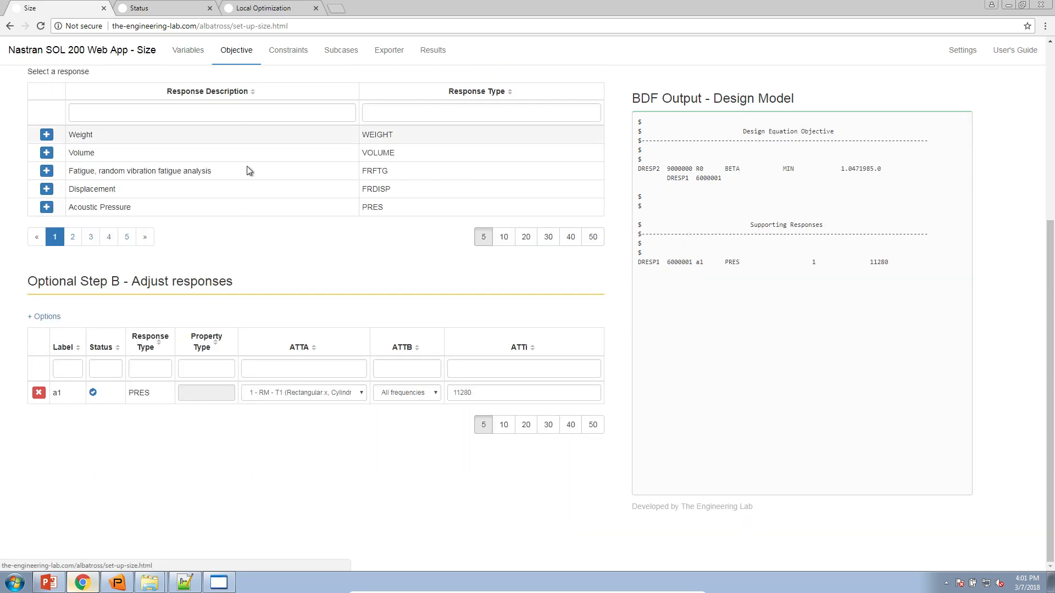
scroll(247, 169, "up", 10)
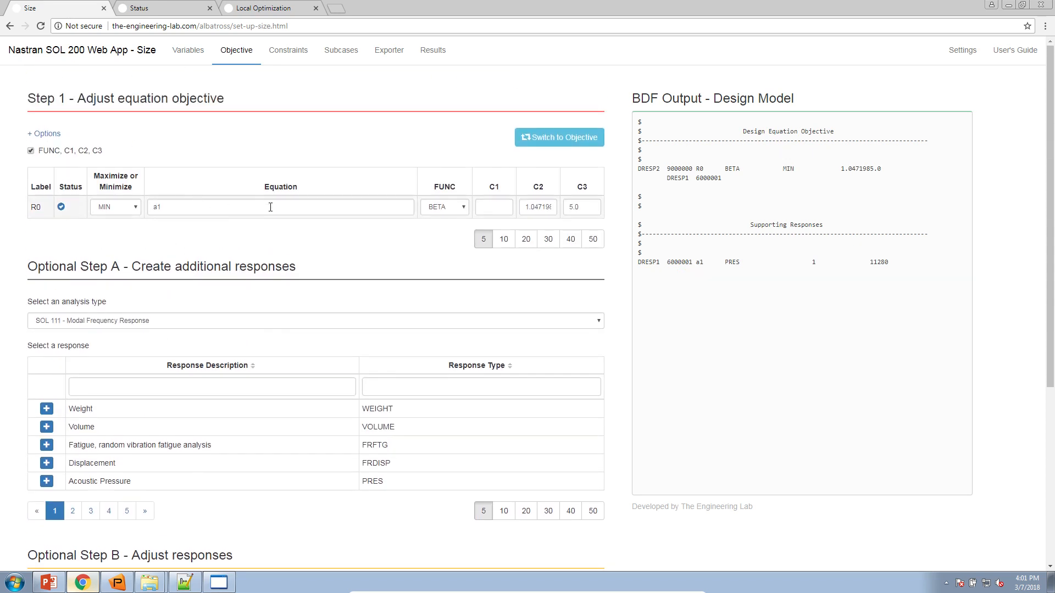
left_click(463, 209)
left_click(463, 209)
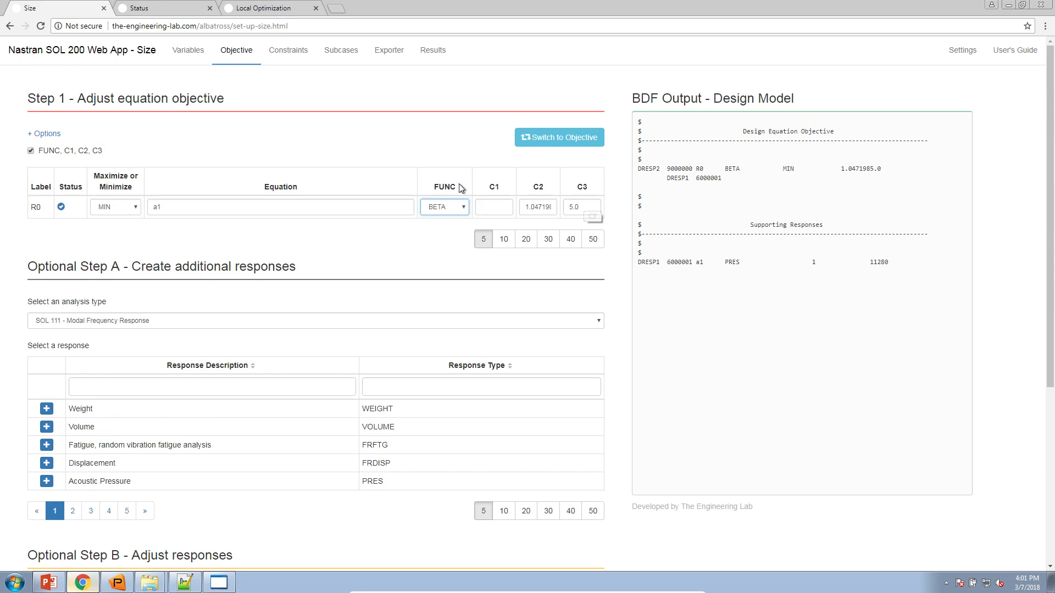
left_click(302, 10)
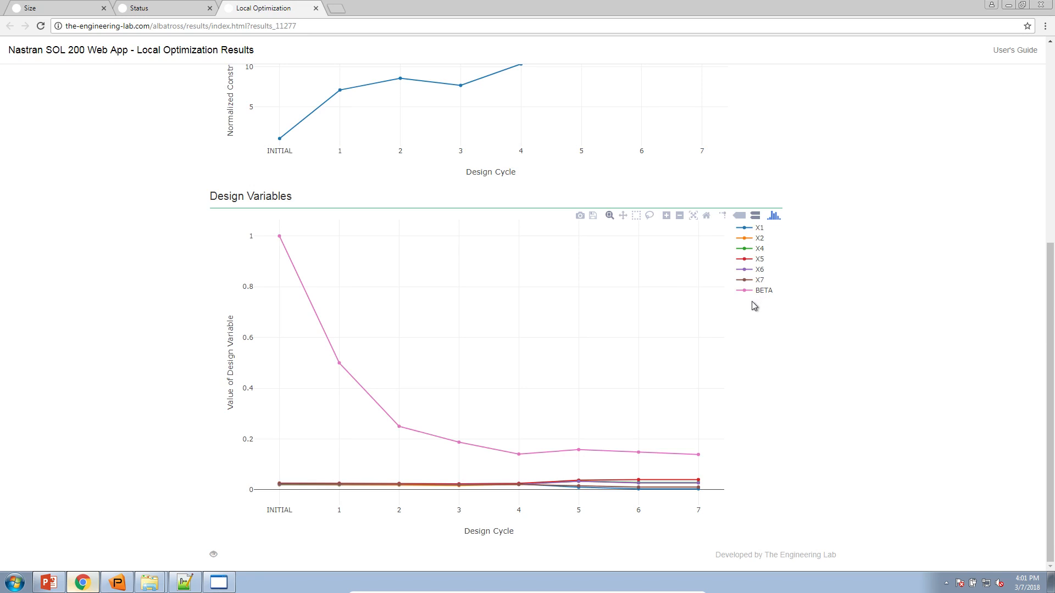
left_click(163, 9)
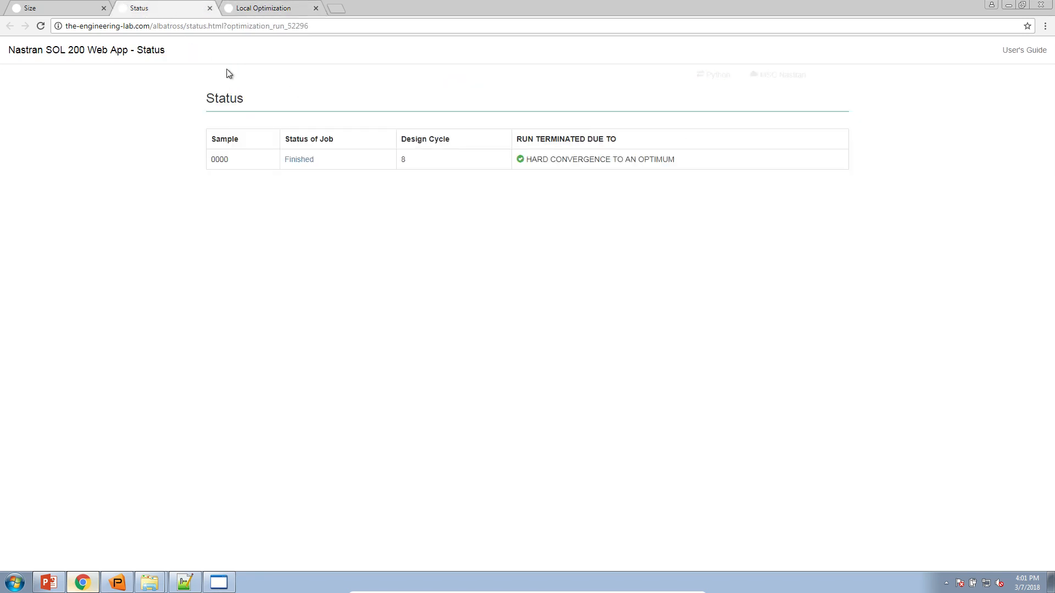
Add a Weight response as a design constraint on the Size page.
left_click(85, 9)
left_click(288, 50)
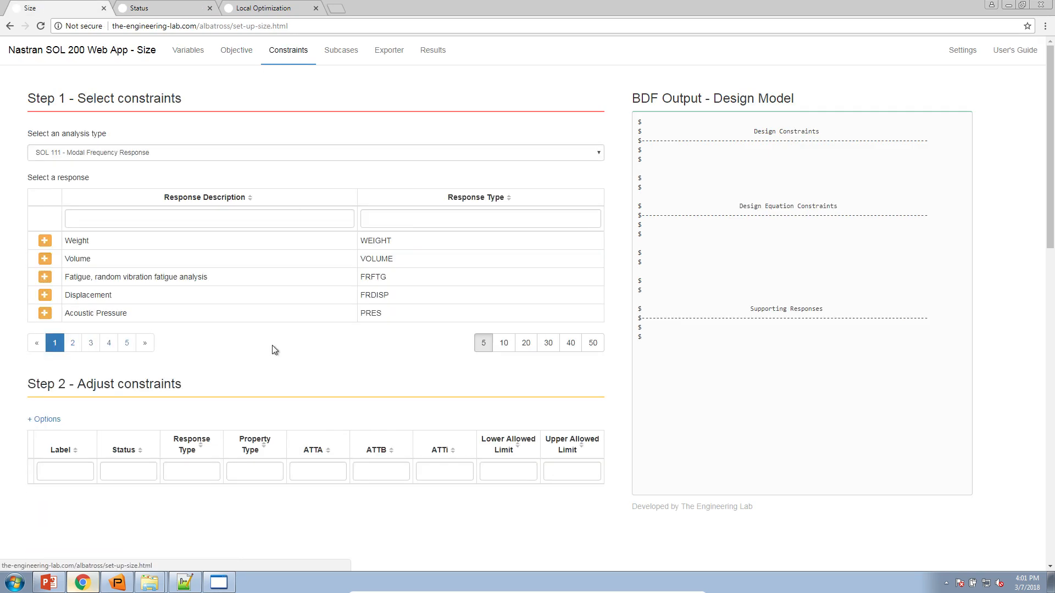
scroll(243, 370, "down", 3)
scroll(243, 369, "down", 3)
scroll(212, 396, "up", 6)
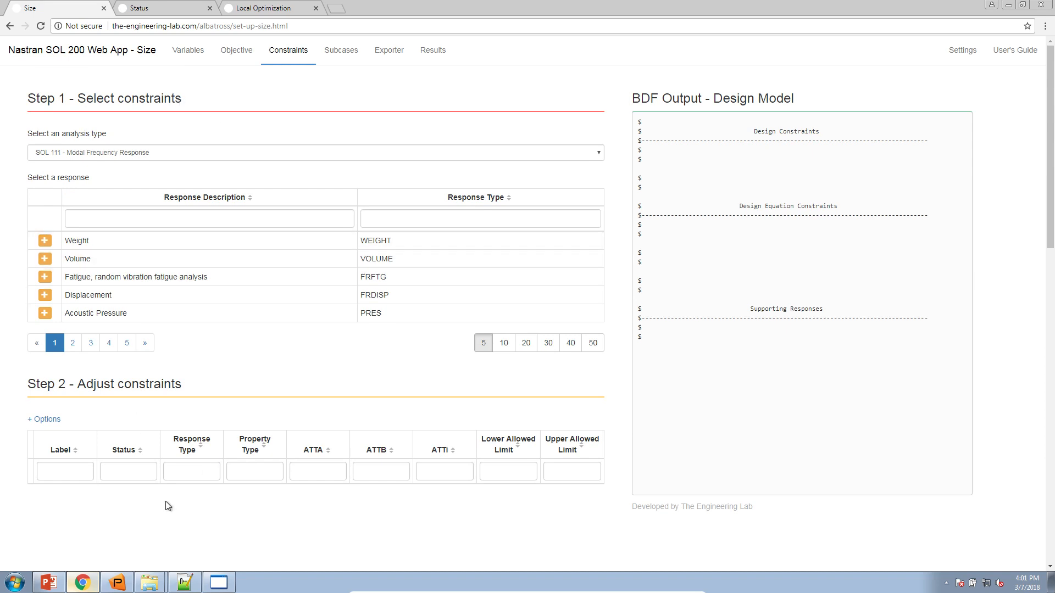
scroll(259, 478, "down", 5)
scroll(256, 473, "up", 5)
left_click(44, 240)
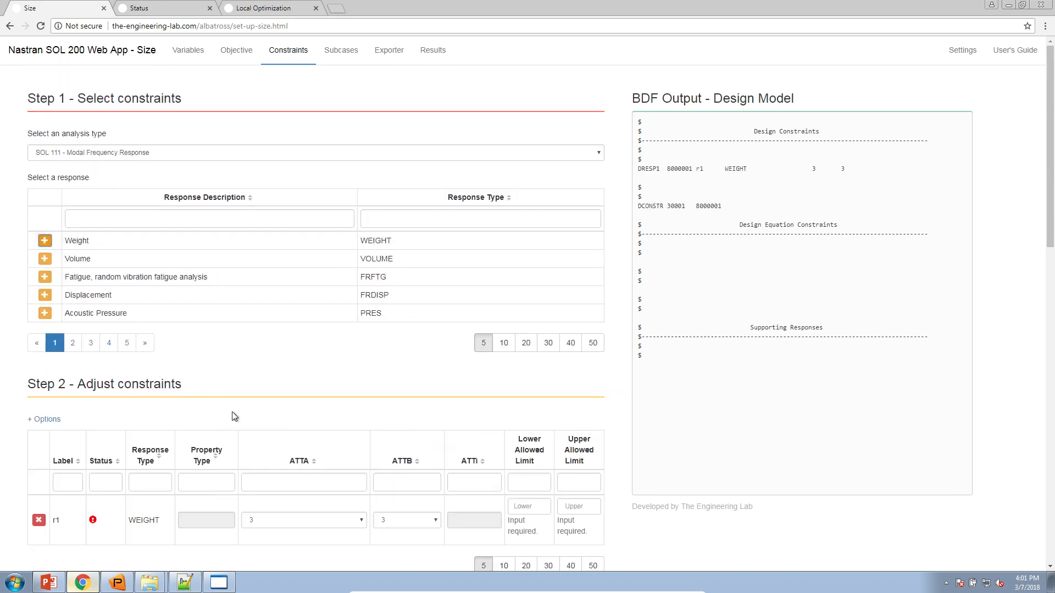
Set the weight constraint's lower allowed limit to 2890. and its upper allowed limit to 2910.
scroll(232, 412, "down", 3)
left_click(518, 341)
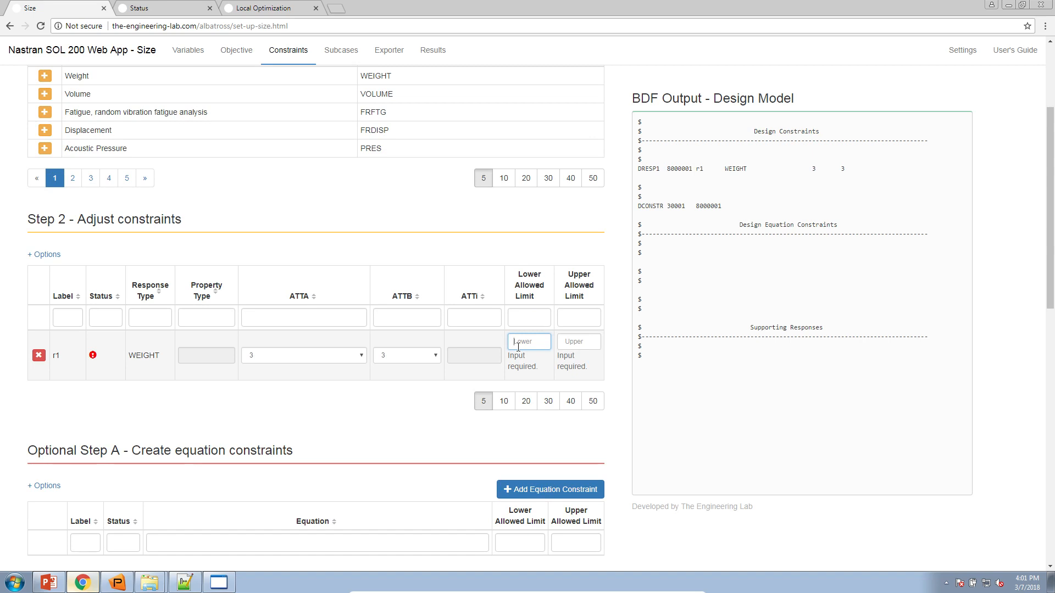
type("2890")
key("Tab")
type("291.")
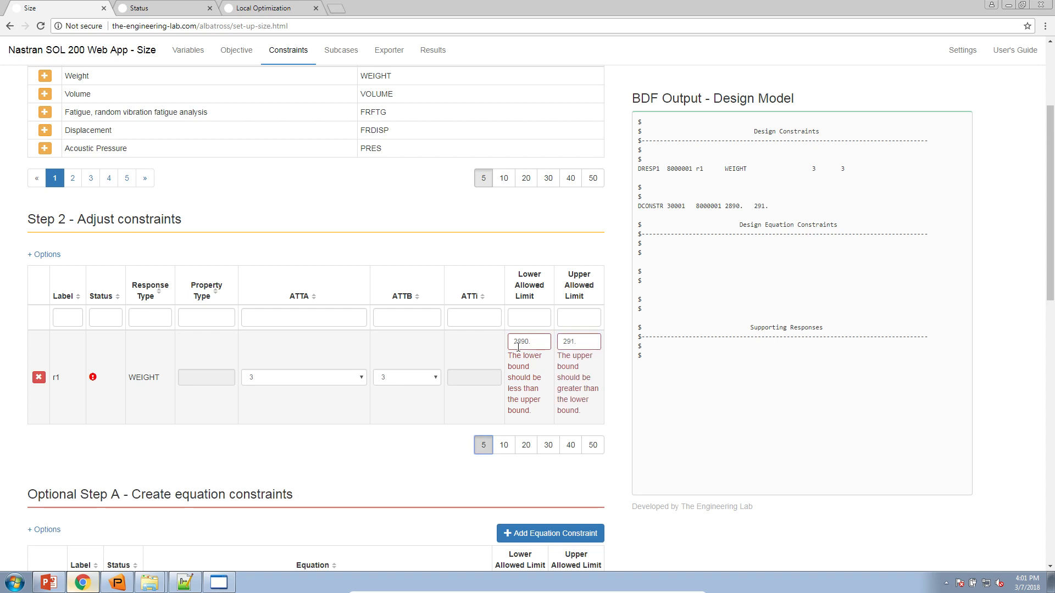
left_click(601, 342)
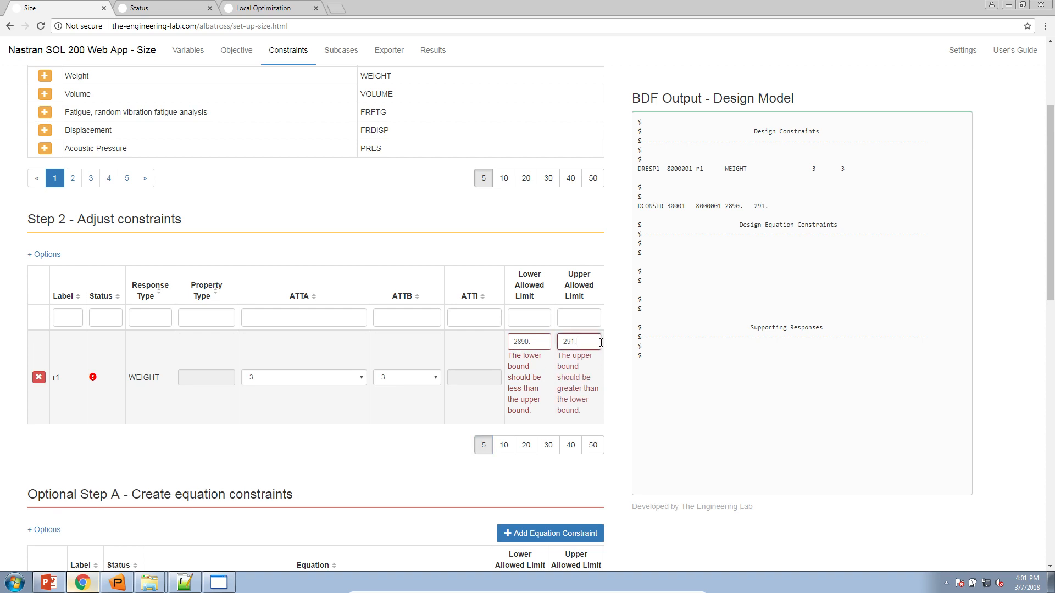
type("0")
key("Tab")
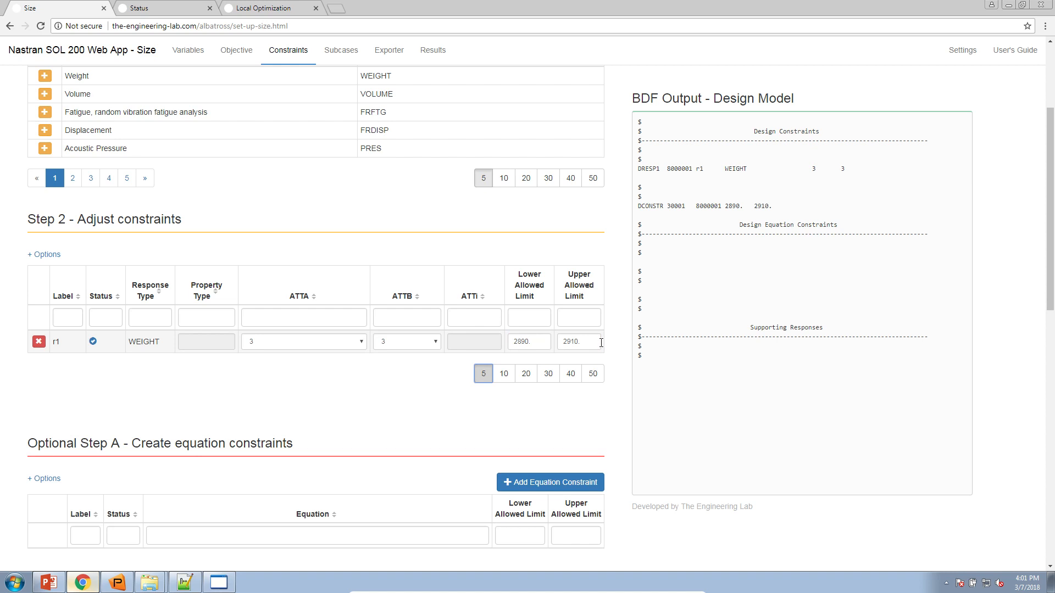
Export the model for automatic MSC Nastran execution and bring up the Downloads folder.
left_click(391, 50)
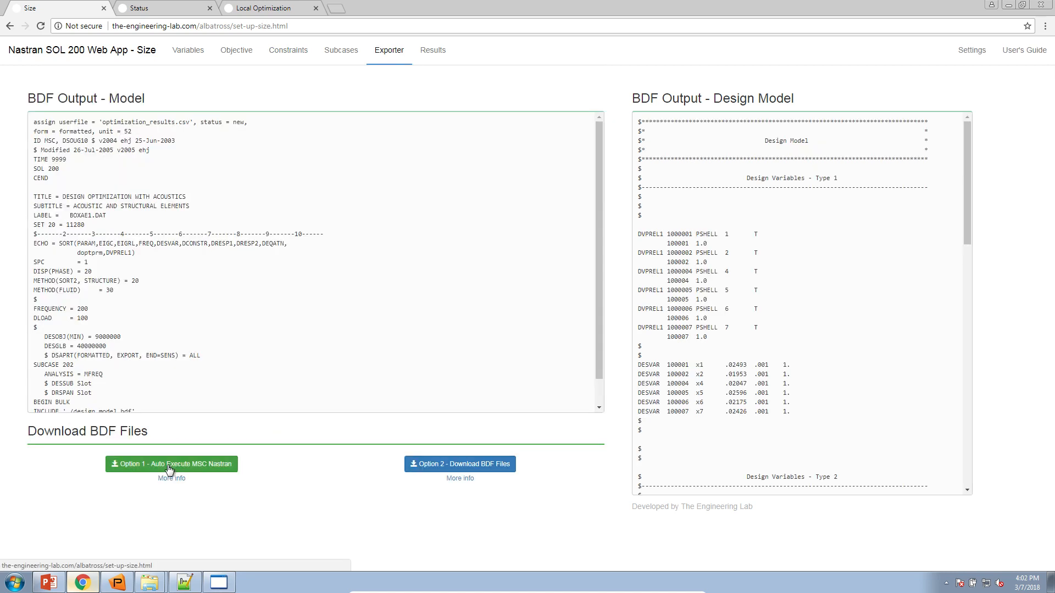
left_click(169, 464)
mouse_move(151, 577)
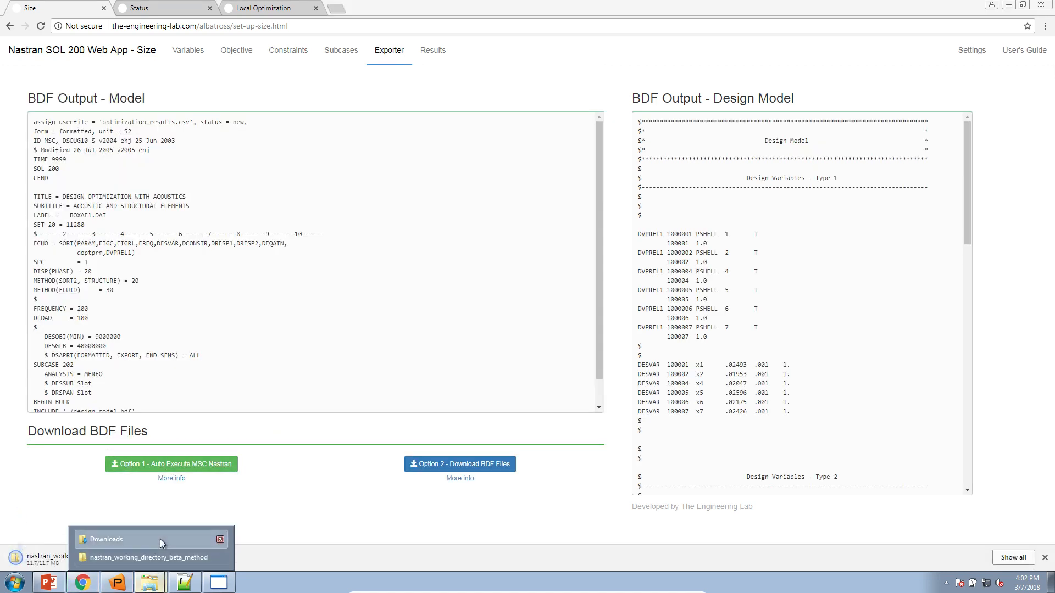
left_click(160, 538)
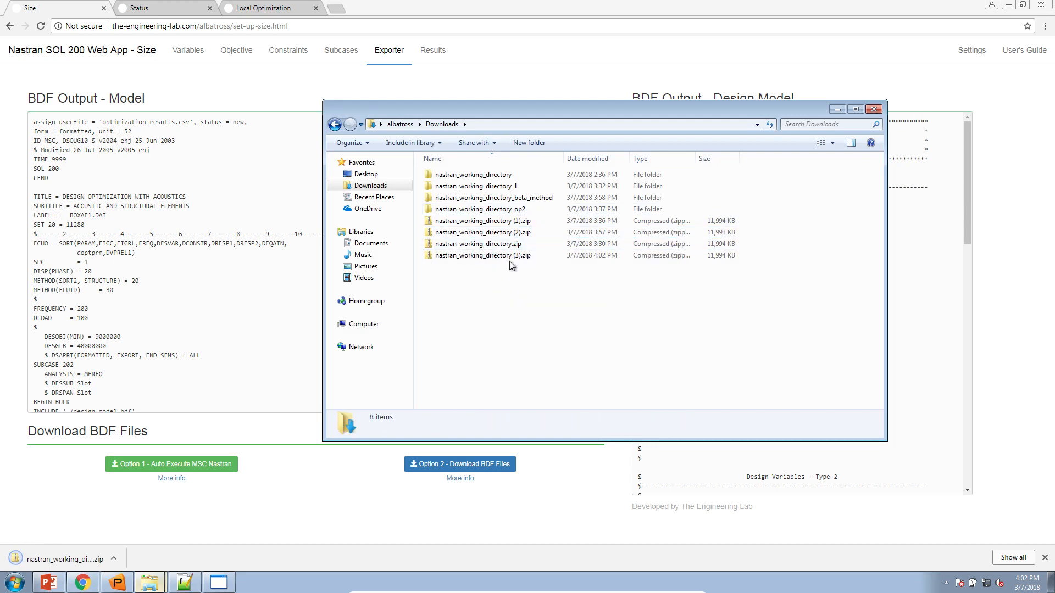
Extract nastran_working_directory (3).zip into a Downloads folder named nastran_working_directory_beta_method_weight.
left_click(510, 256)
right_click(510, 256)
left_click(542, 290)
left_click(572, 245)
key("Delete")
key("Delete")
key("Delete")
key("Delete")
type("_")
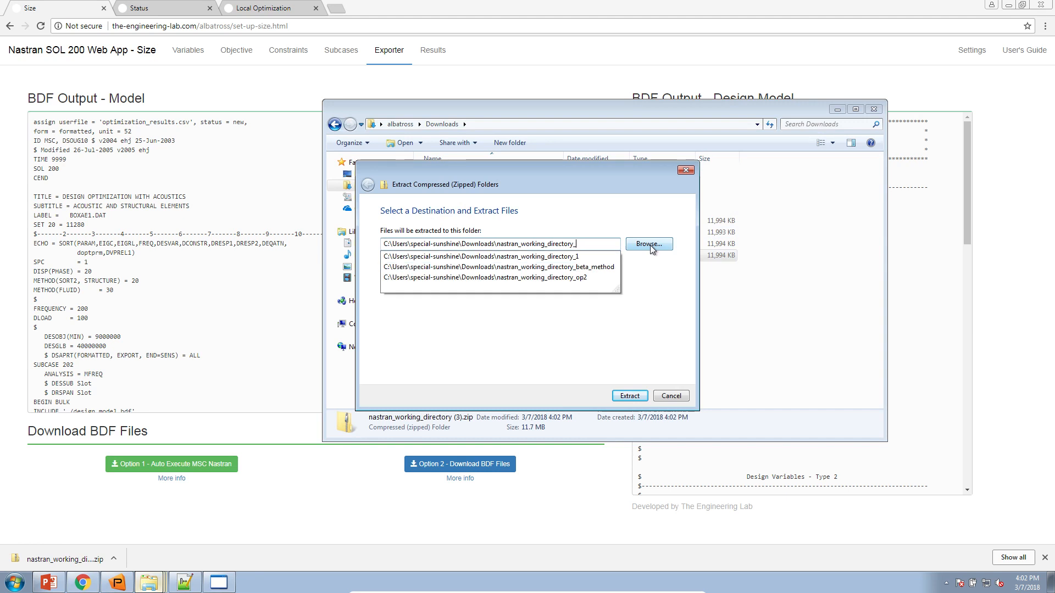
type("b eta_wei")
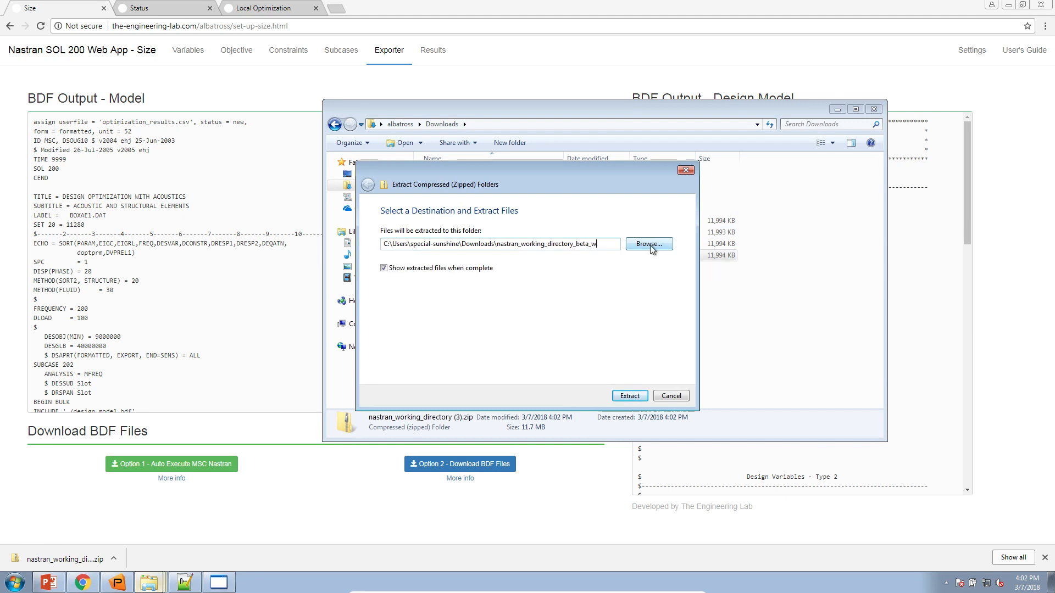
key("BackSpace")
key("BackSpace")
type("method_weight")
key("Return")
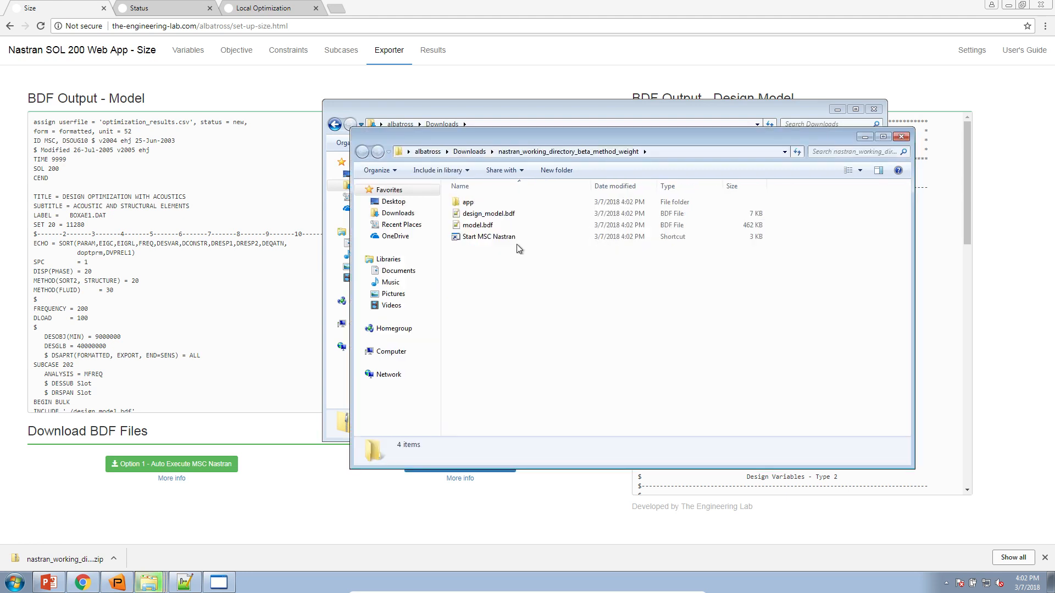
Start the MSC Nastran optimization from the extracted folder and close the previous run's Status and Local Optimization pages.
double_click(516, 238)
left_click(557, 301)
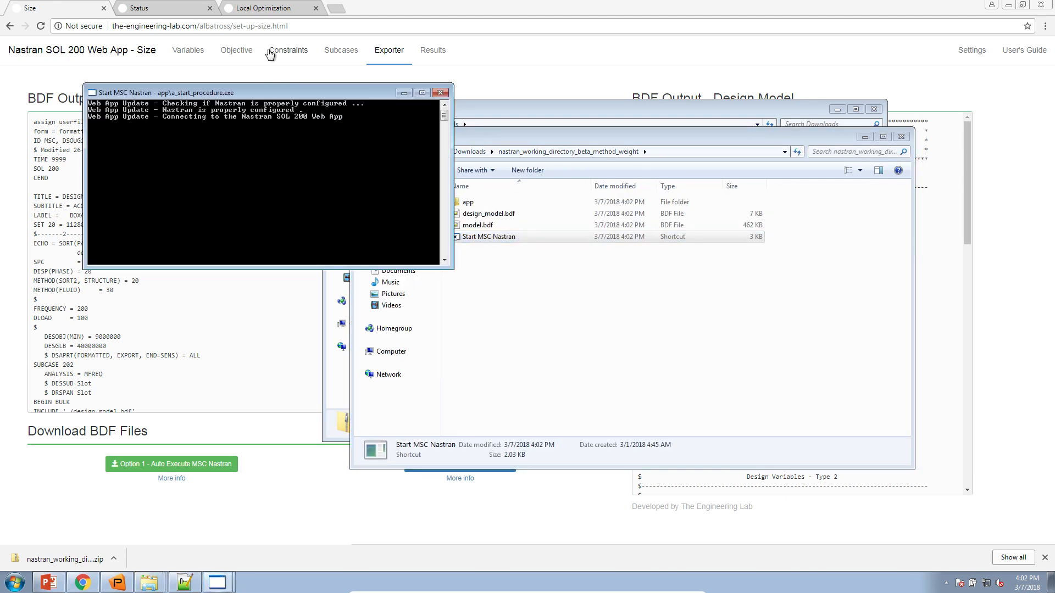
left_click(210, 8)
left_click(209, 8)
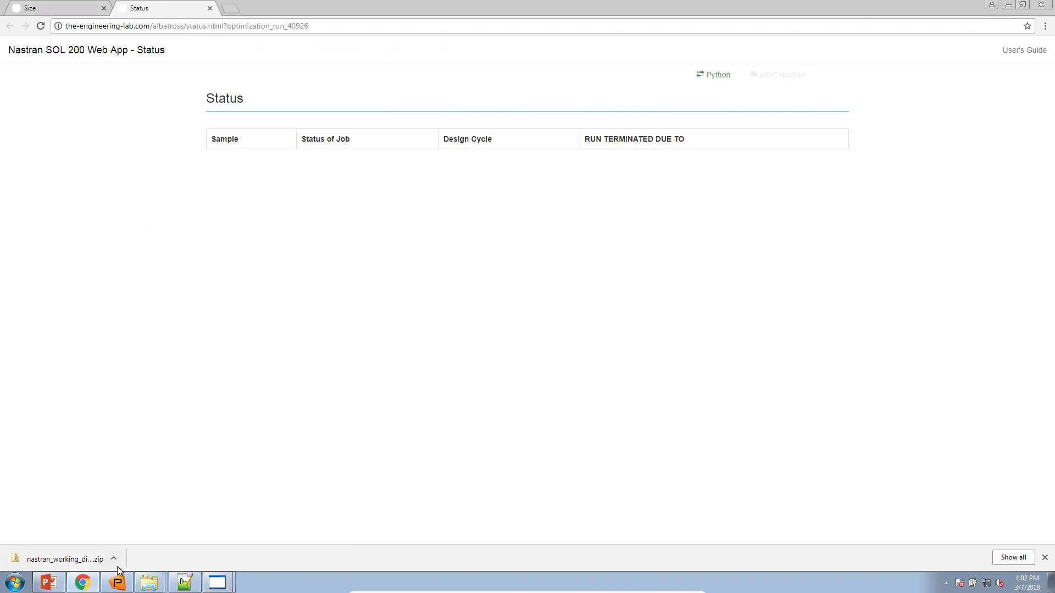
Open ws_dsoug10.pptx in PowerPoint from the 20180228_workshop_material_size folder on the Desktop.
left_click(141, 580)
left_click(140, 523)
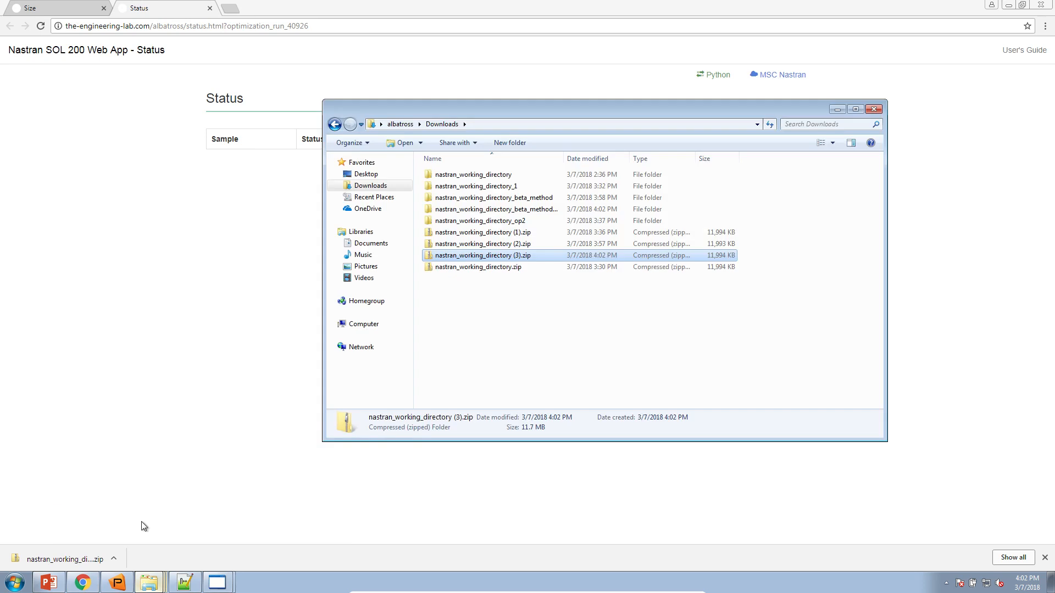
left_click(370, 176)
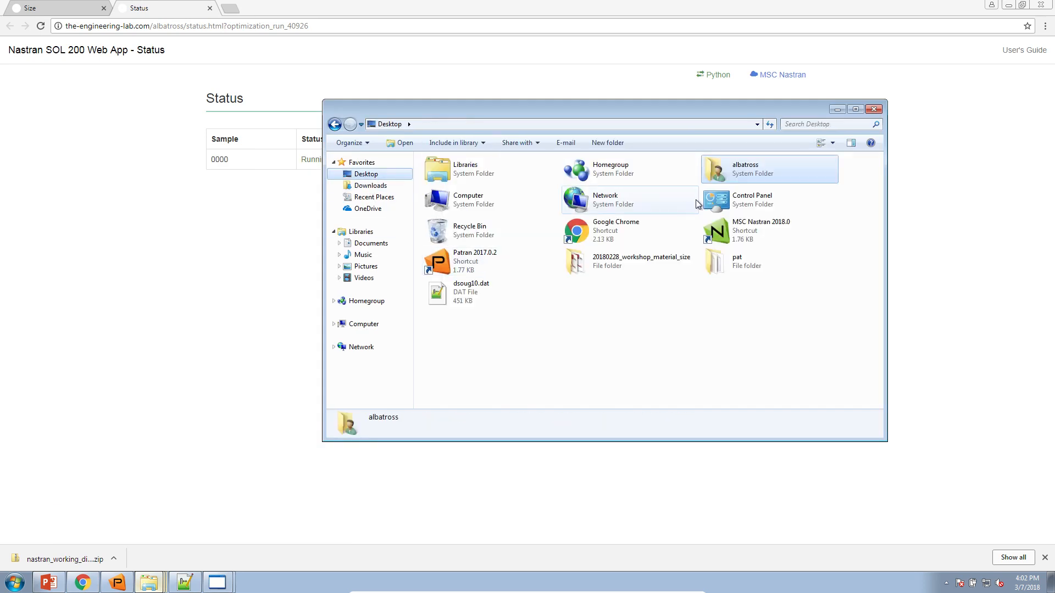
double_click(657, 258)
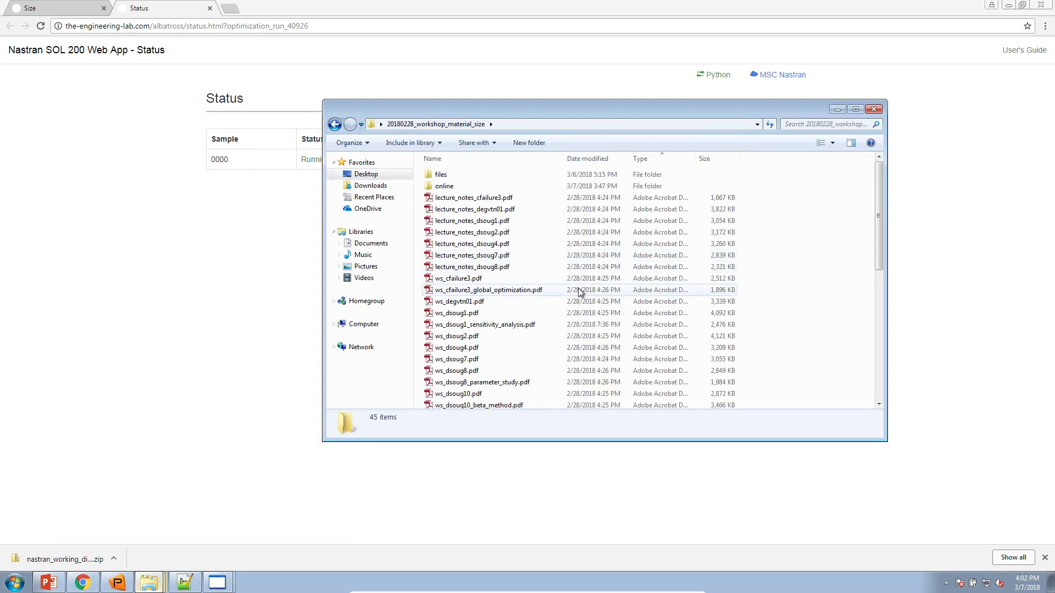
scroll(566, 291, "down", 5)
scroll(560, 294, "down", 4)
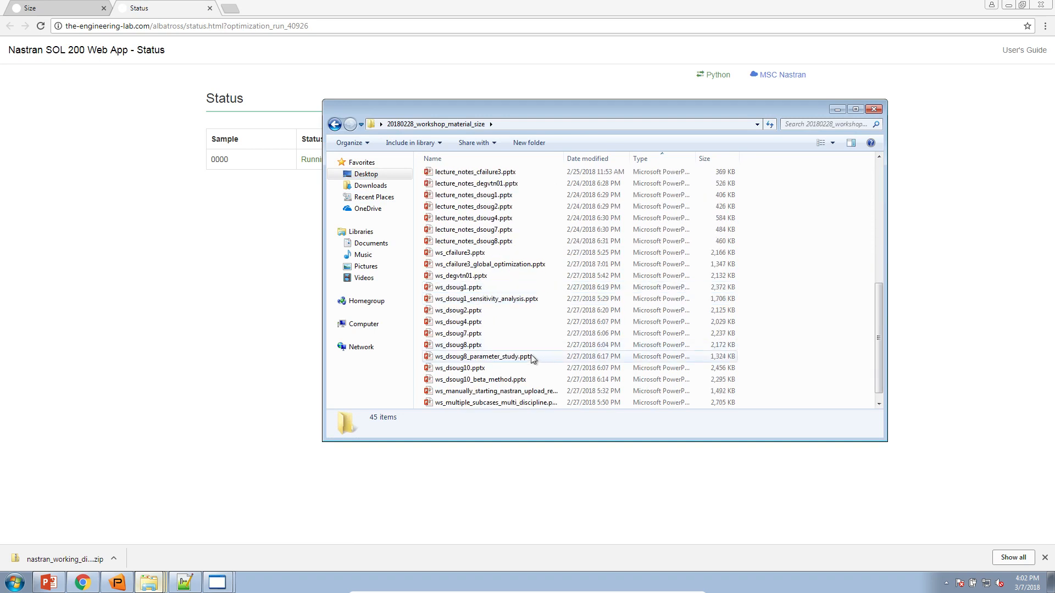
scroll(530, 360, "down", 1)
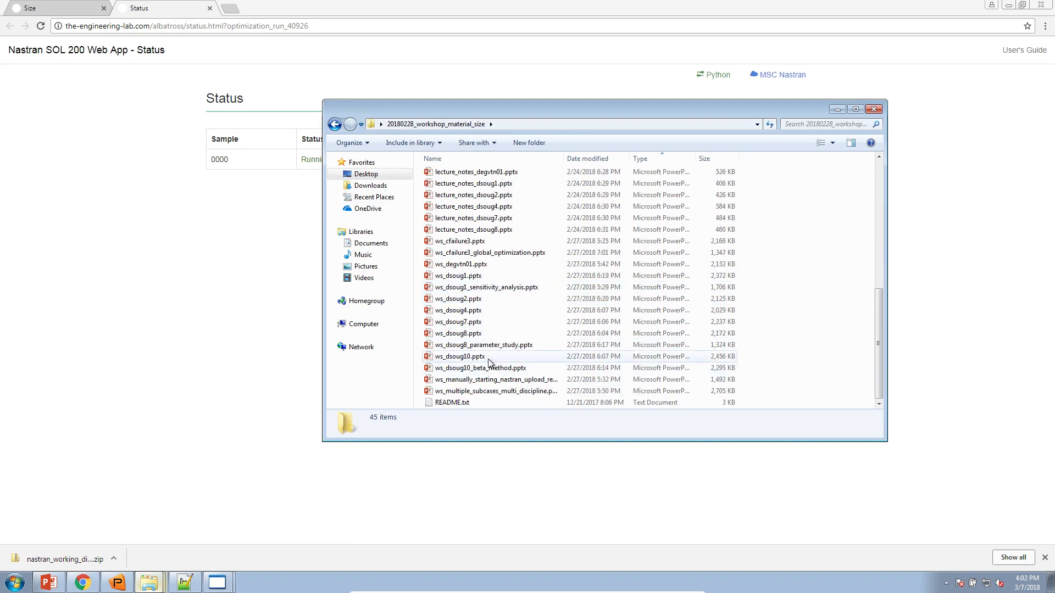
left_click(489, 357)
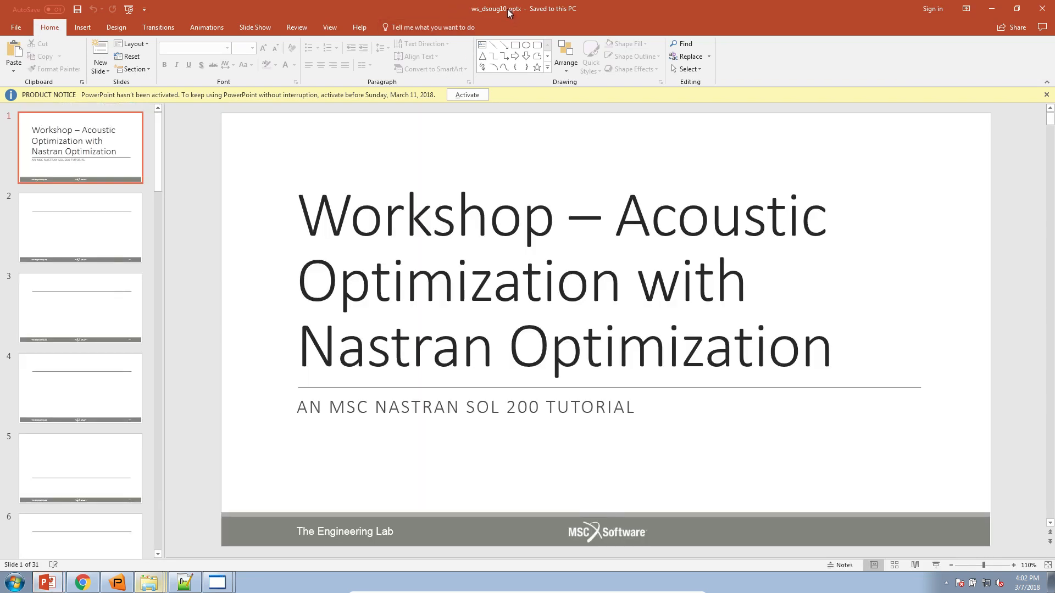
Arrange ws_dsoug10.pptx beside ws_dsoug10_beta_method.pptx and enlarge the objective and constraints box on its Optimization Problem Statement slide.
left_click_drag(506, 8, 1, 170)
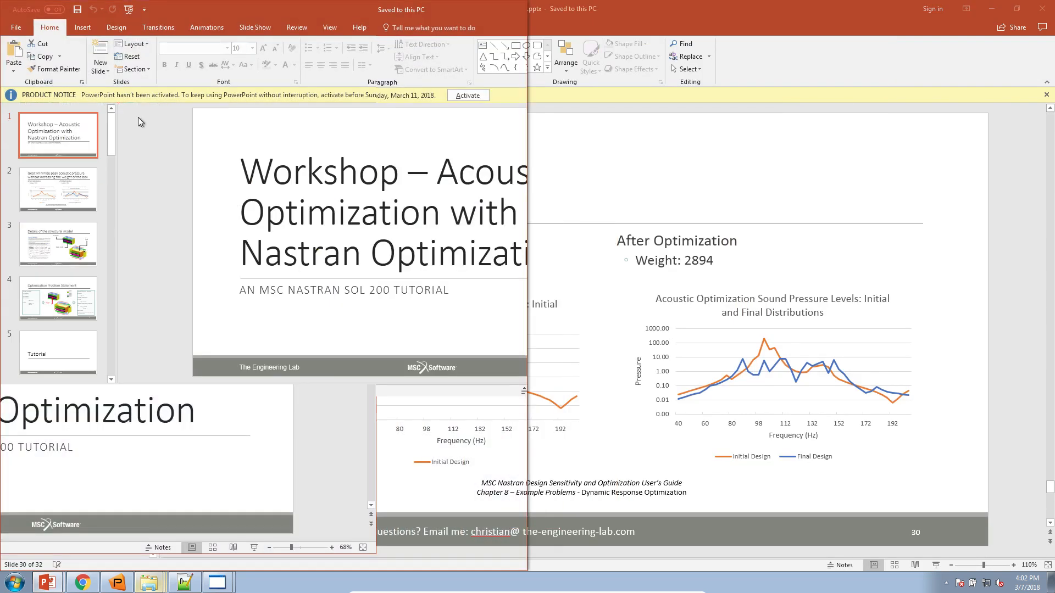
left_click_drag(591, 5, 1053, 206)
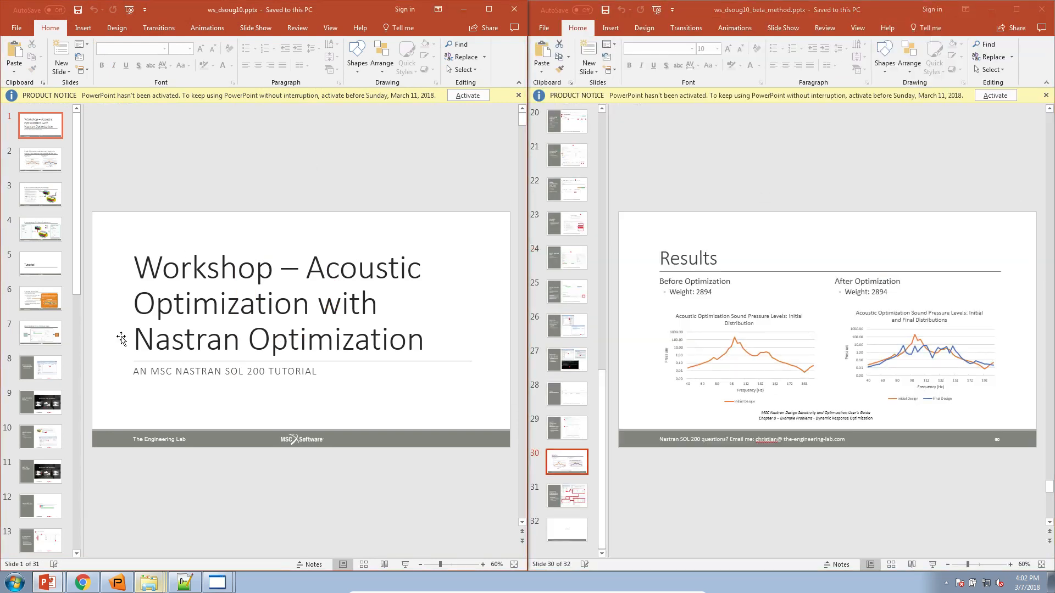
left_click(41, 238)
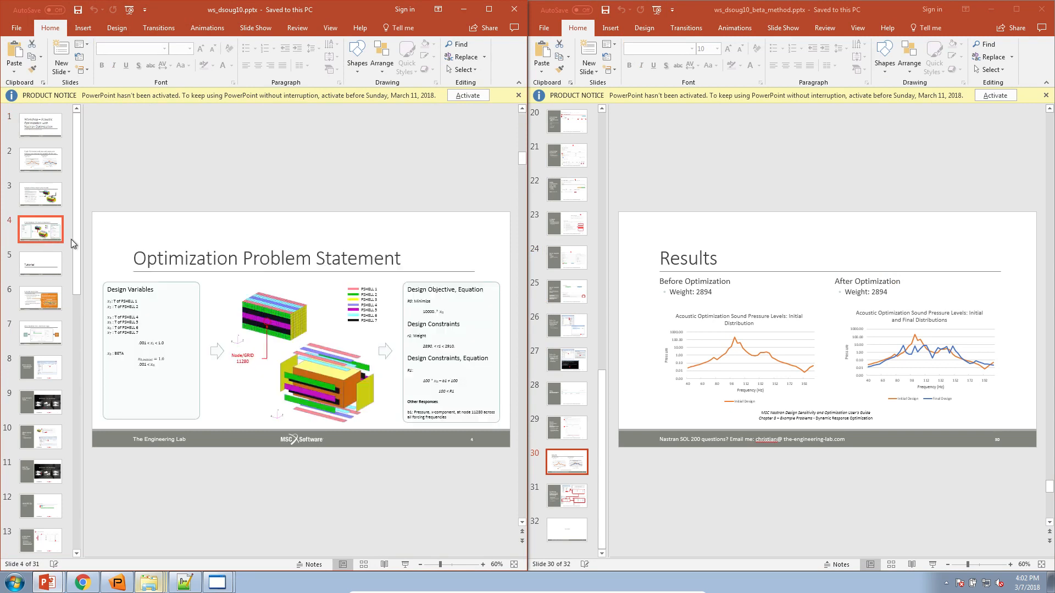
left_click(493, 419)
left_click(463, 566)
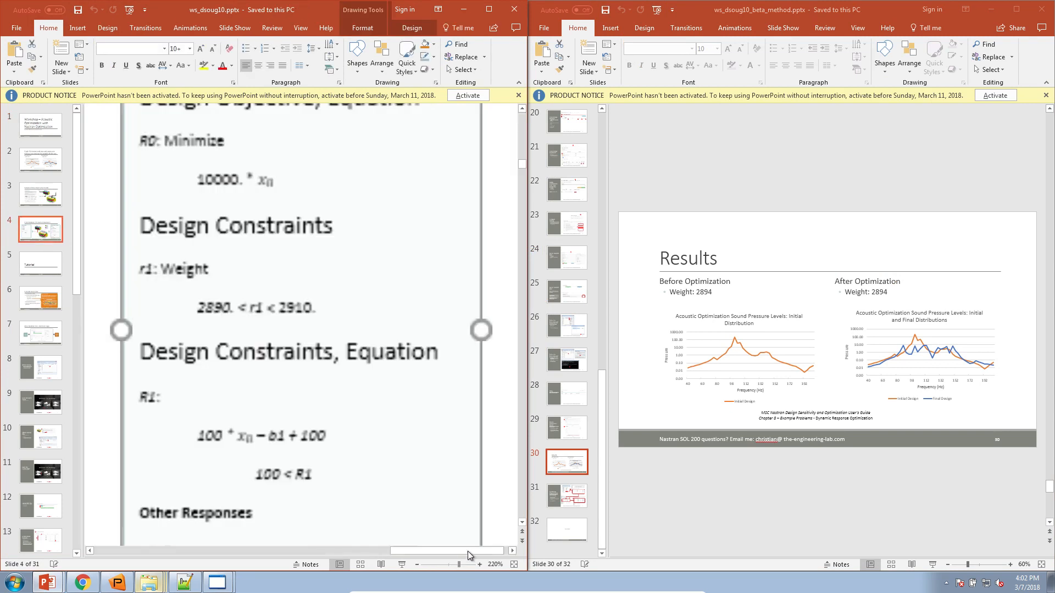
Examine the objective equation 10000 * x8 and the R1 constraint equation on the Optimization Problem Statement slide.
scroll(377, 442, "up", 2)
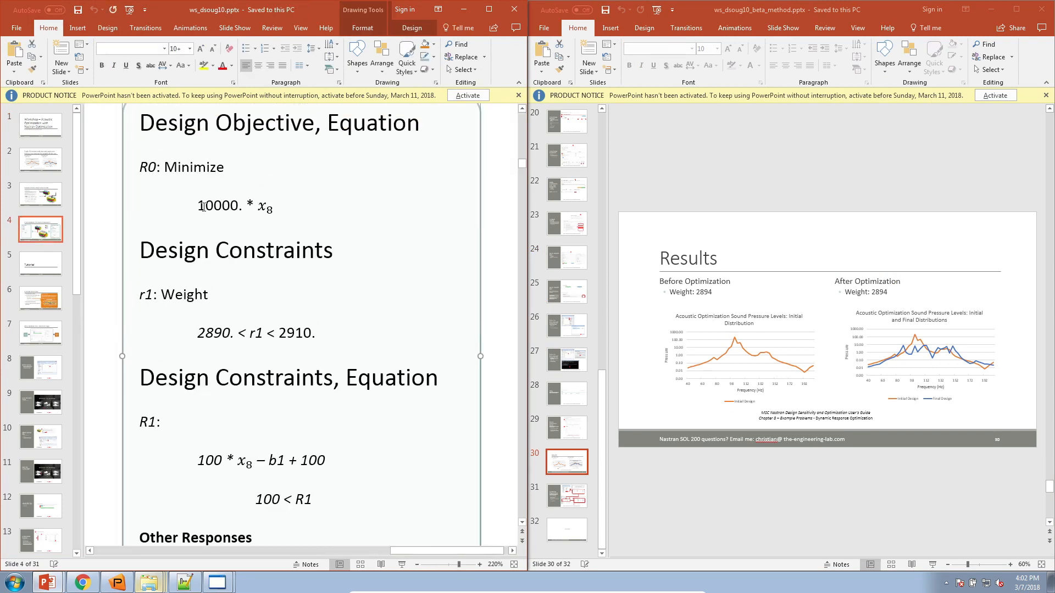
left_click_drag(199, 207, 281, 206)
scroll(275, 408, "down", 1)
scroll(275, 409, "down", 5)
left_click_drag(146, 274, 307, 357)
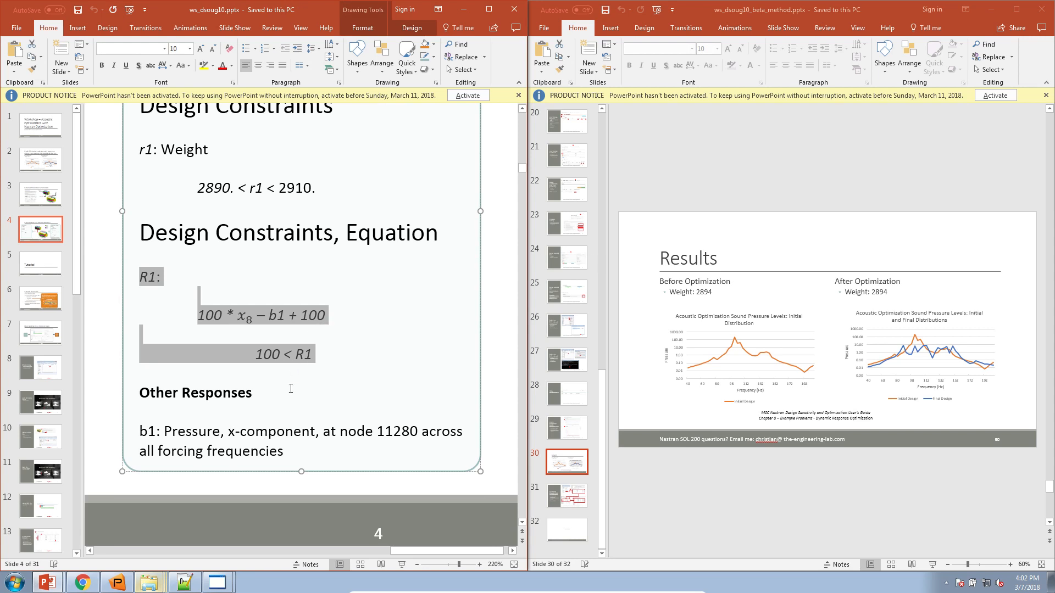
left_click(696, 180)
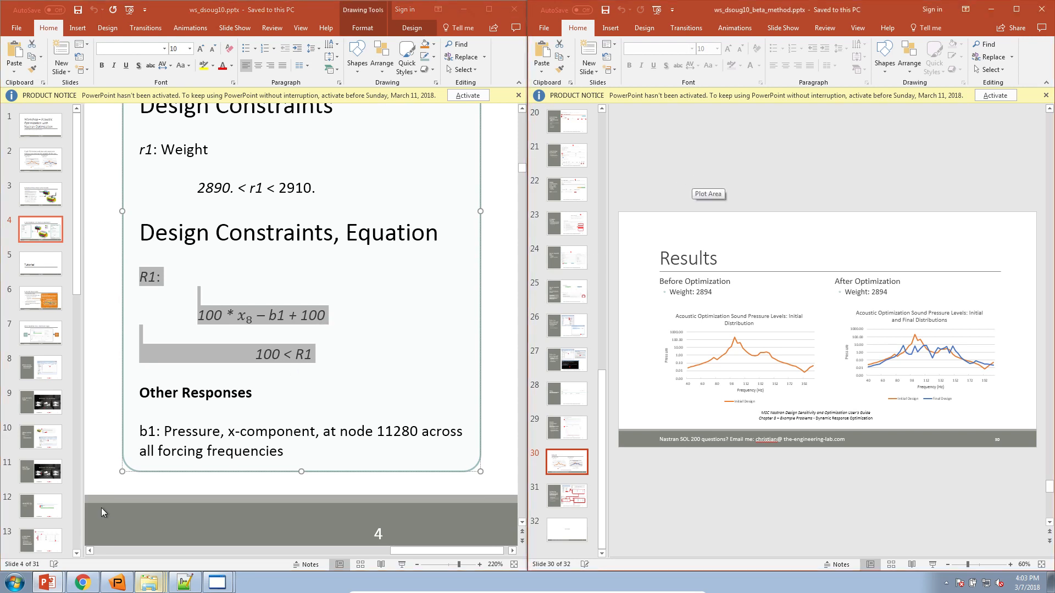
Switch to Chrome and inspect the FUNC options for objective R0 in the Size web app, keeping BETA.
mouse_move(81, 586)
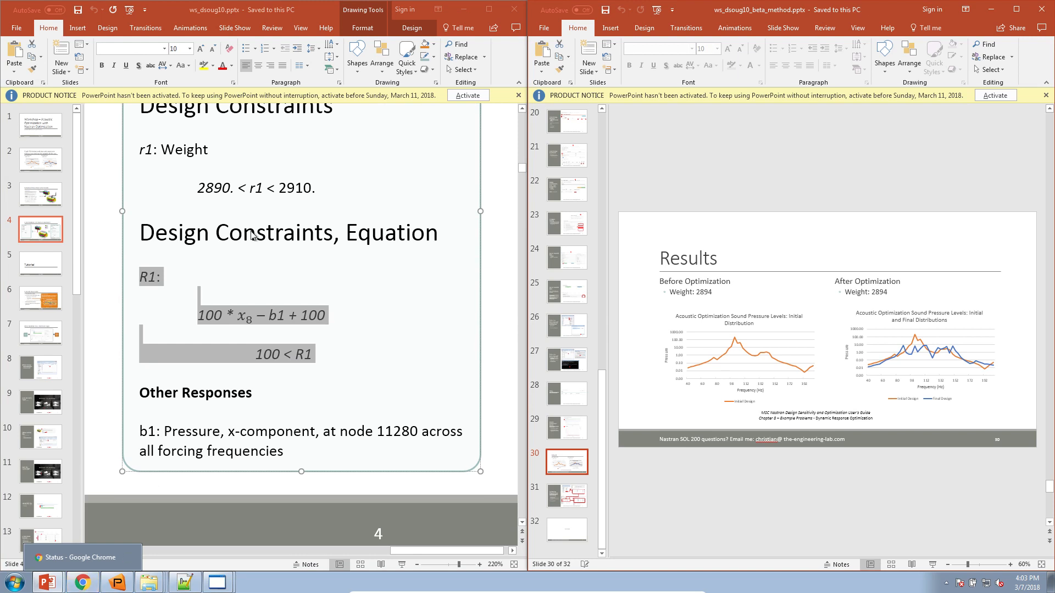
left_click(94, 581)
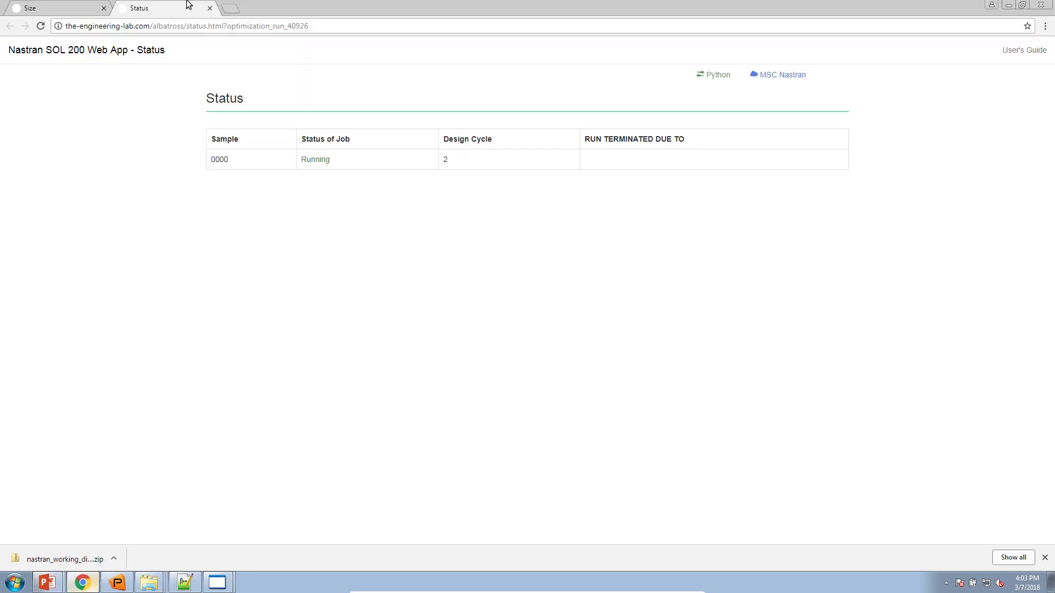
left_click(76, 8)
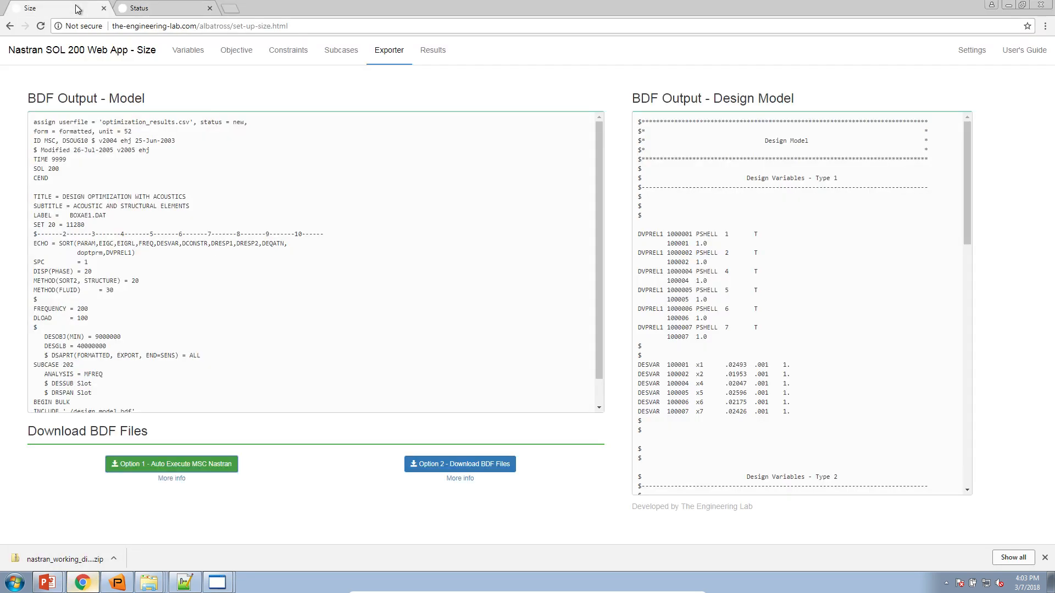
left_click(224, 50)
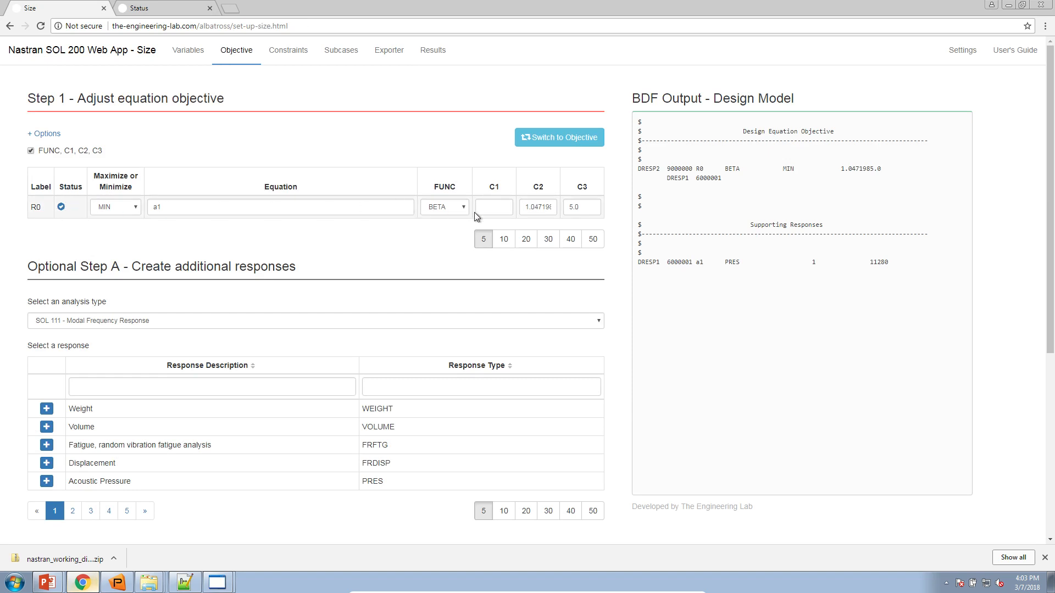
left_click(454, 209)
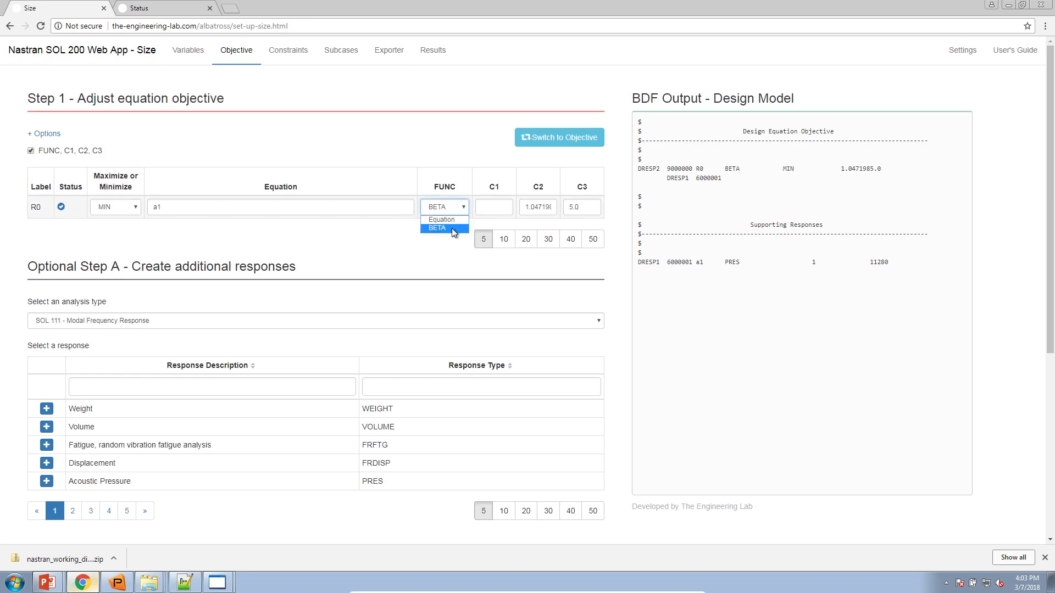
left_click(455, 225)
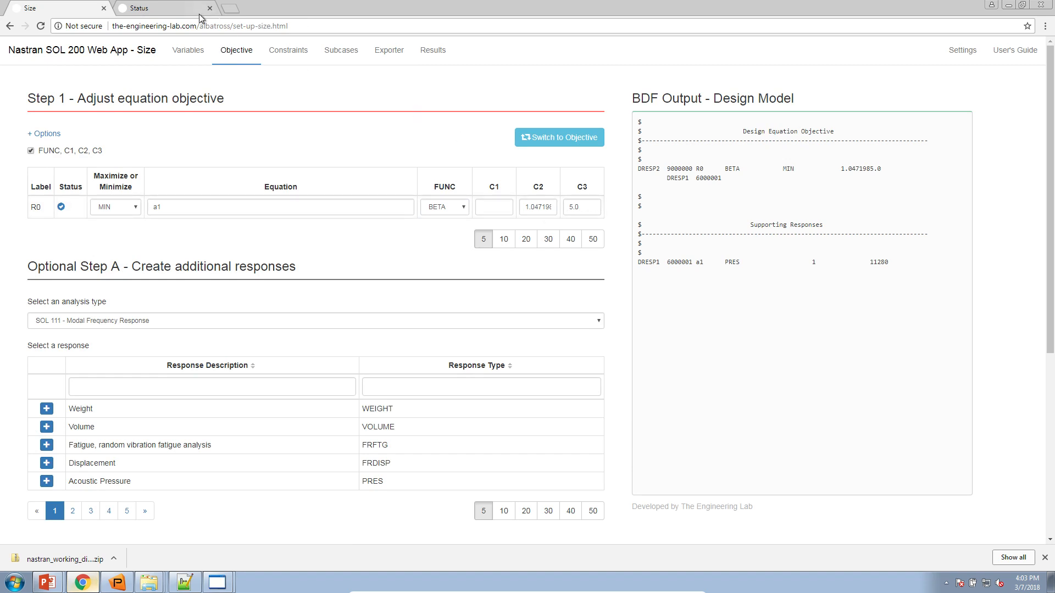
Check the run's status, then examine the objective, design variable and normalized constraint histories in the Local Optimization Results.
left_click(175, 8)
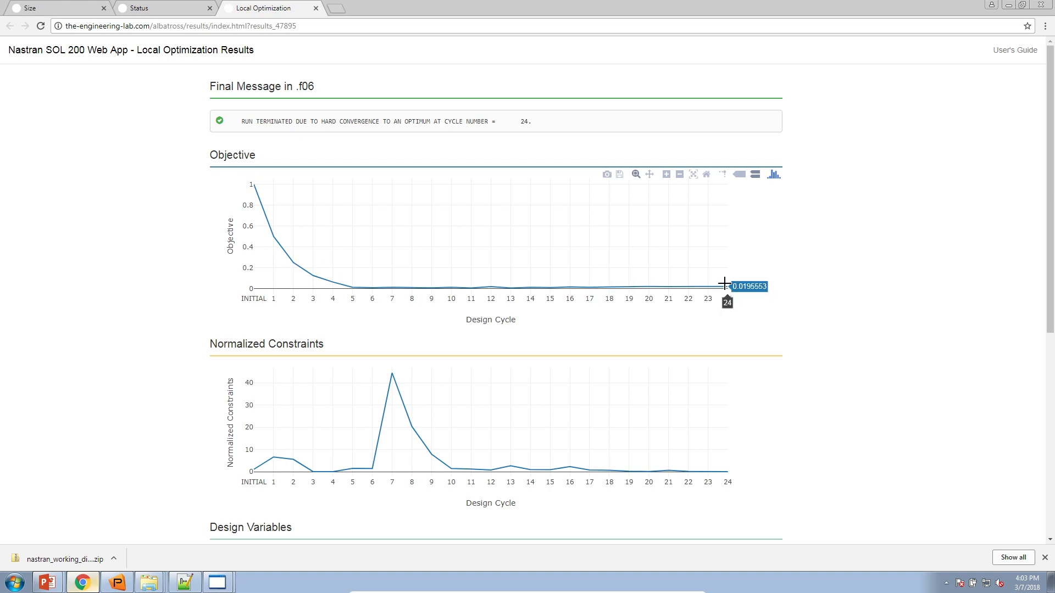
scroll(648, 351, "down", 7)
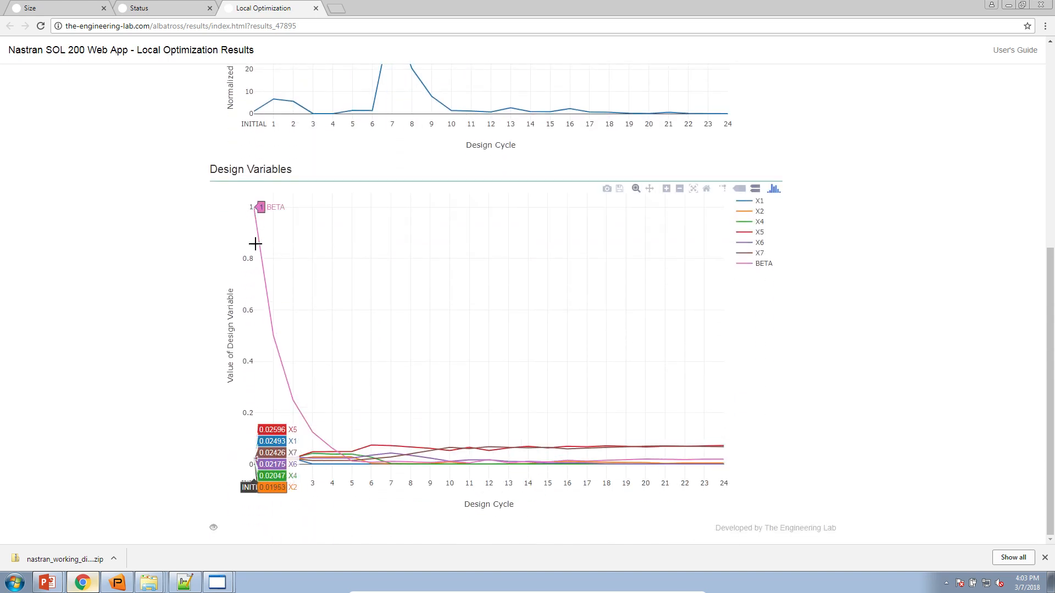
scroll(829, 440, "up", 3)
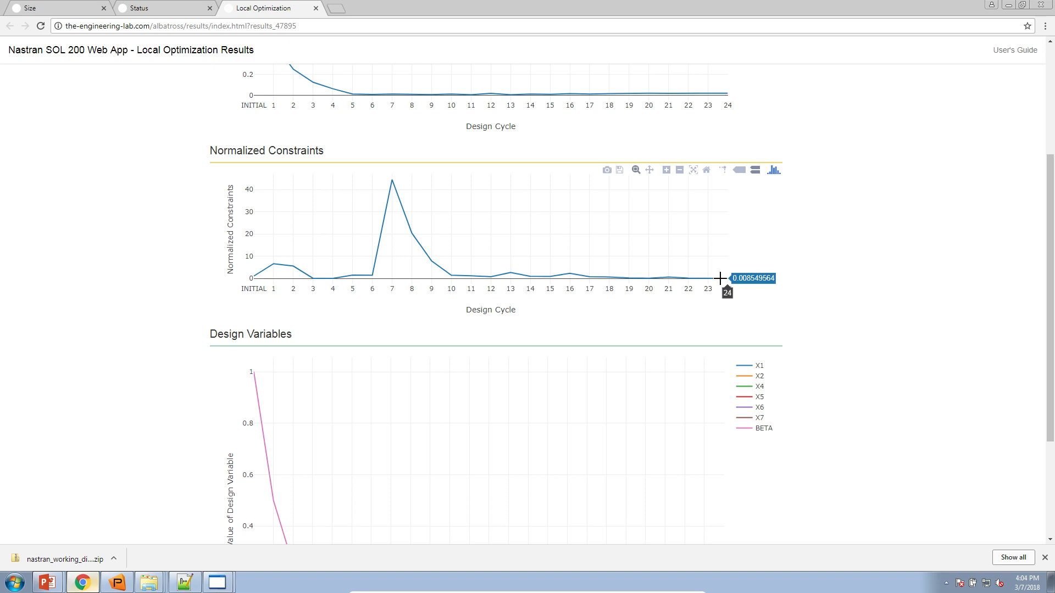
Check the GMAX value in the optimization settings and return to the Design Variables plot in the Local Optimization Results.
left_click(67, 8)
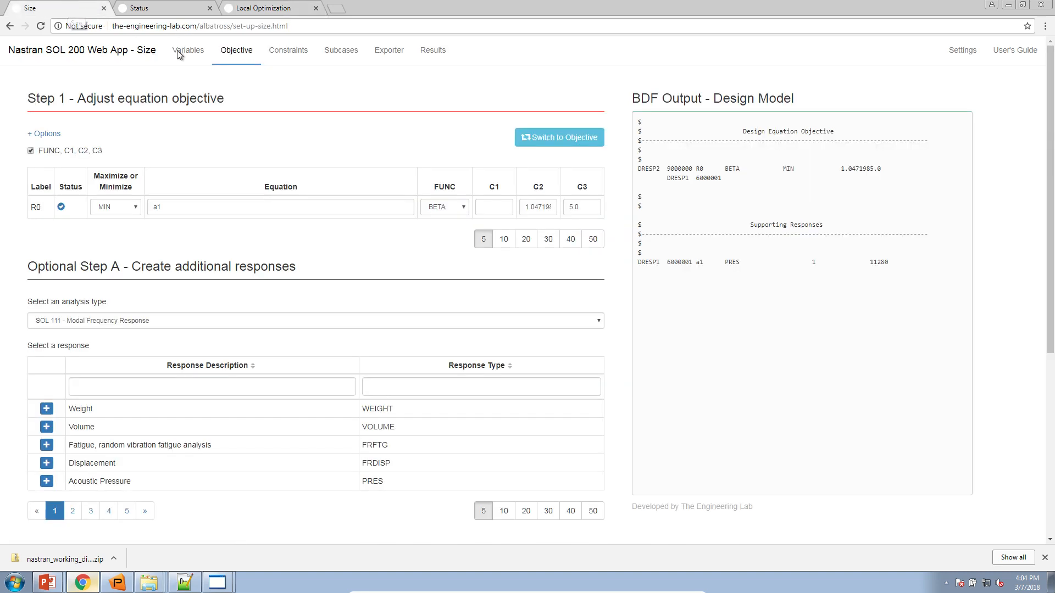
left_click(976, 52)
left_click_drag(513, 324, 458, 317)
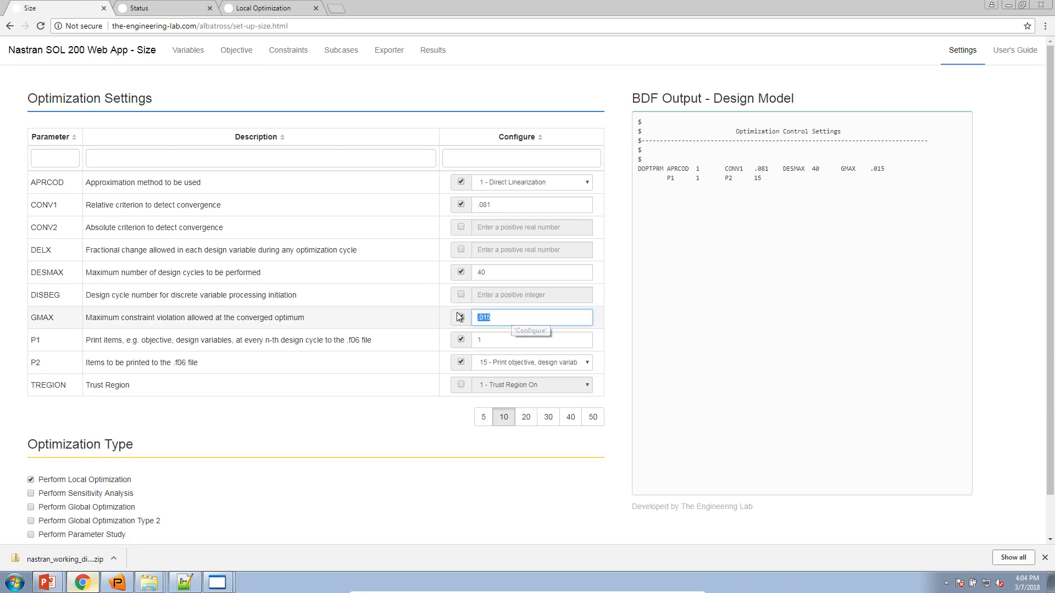
left_click(293, 8)
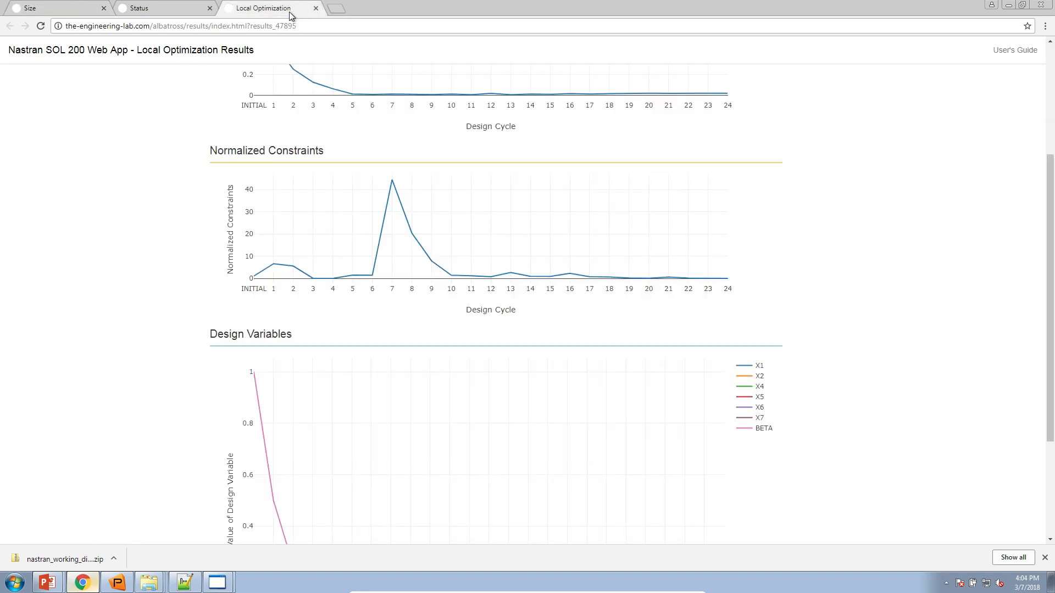
scroll(155, 287, "down", 3)
Switch to Patran and inspect the box model from another angle beside the node 11280 pressure graph.
left_click(117, 582)
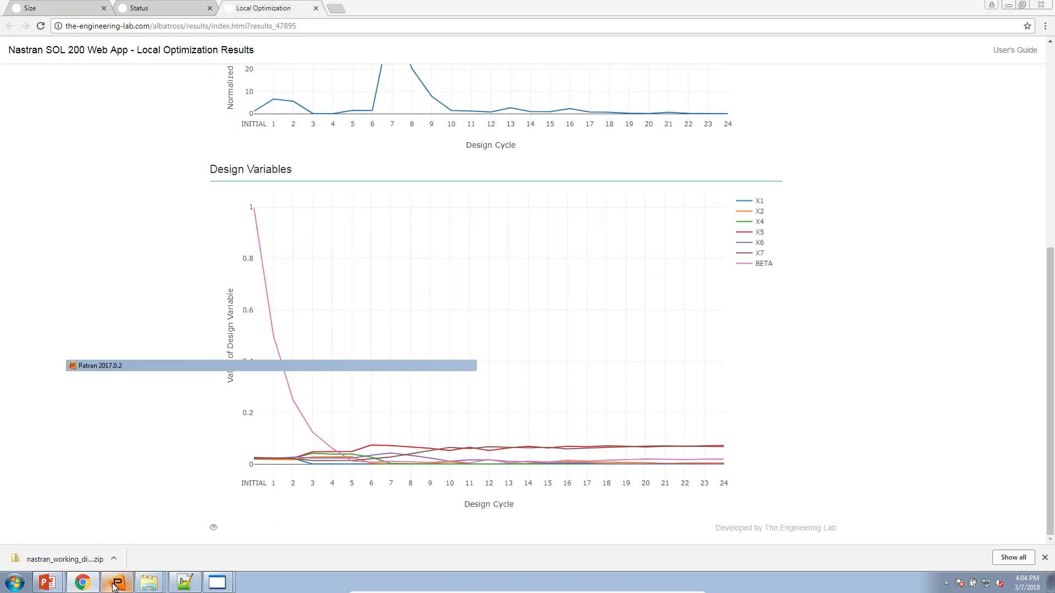
left_click_drag(443, 288, 392, 289)
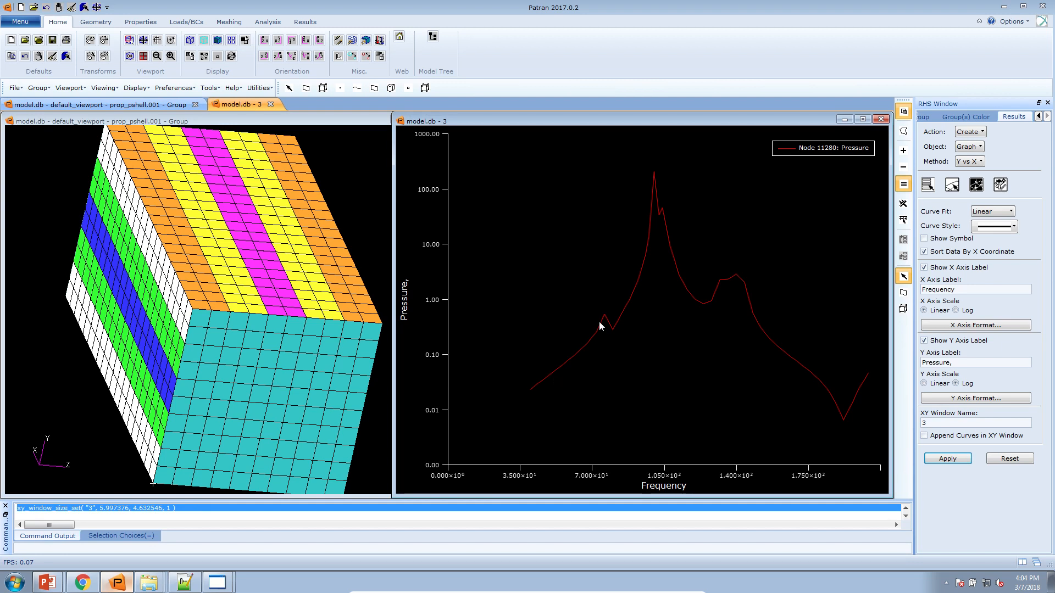
left_click_drag(299, 336, 270, 339)
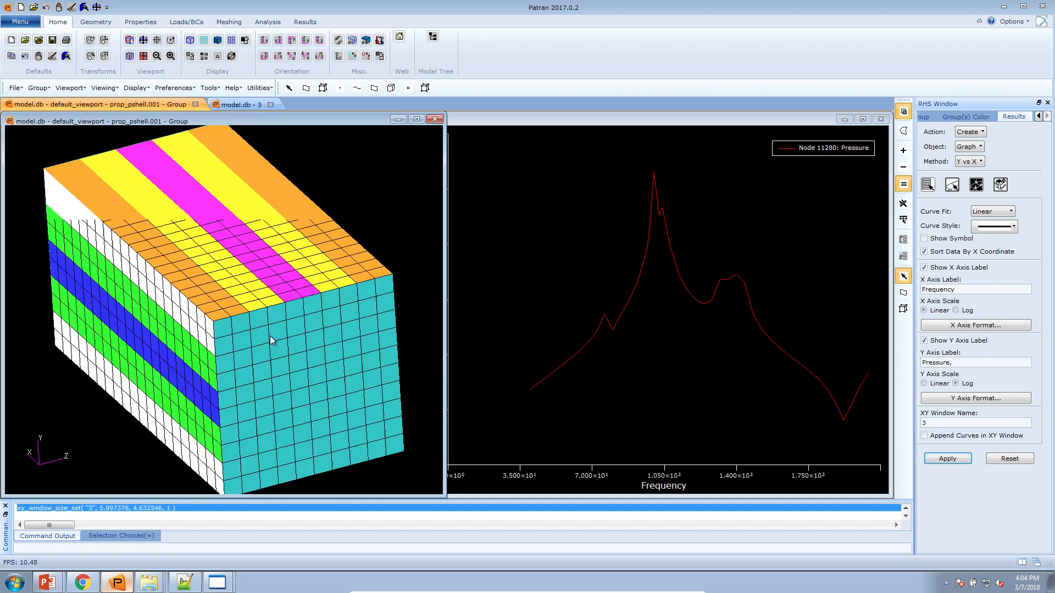
left_click(474, 208)
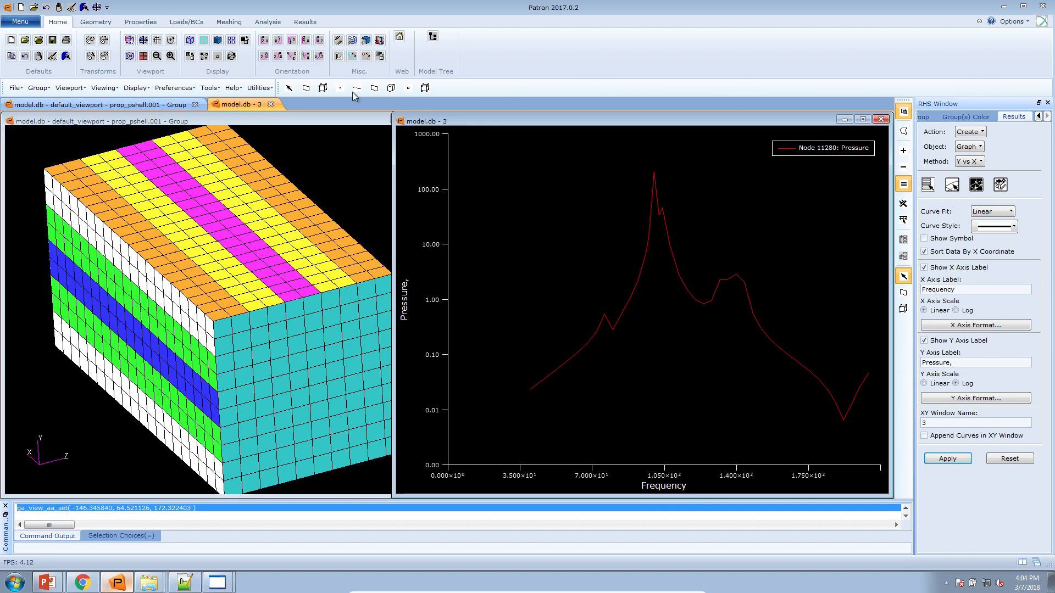
Detach the existing dsoug10.xdb results file from the Patran model.
left_click(279, 25)
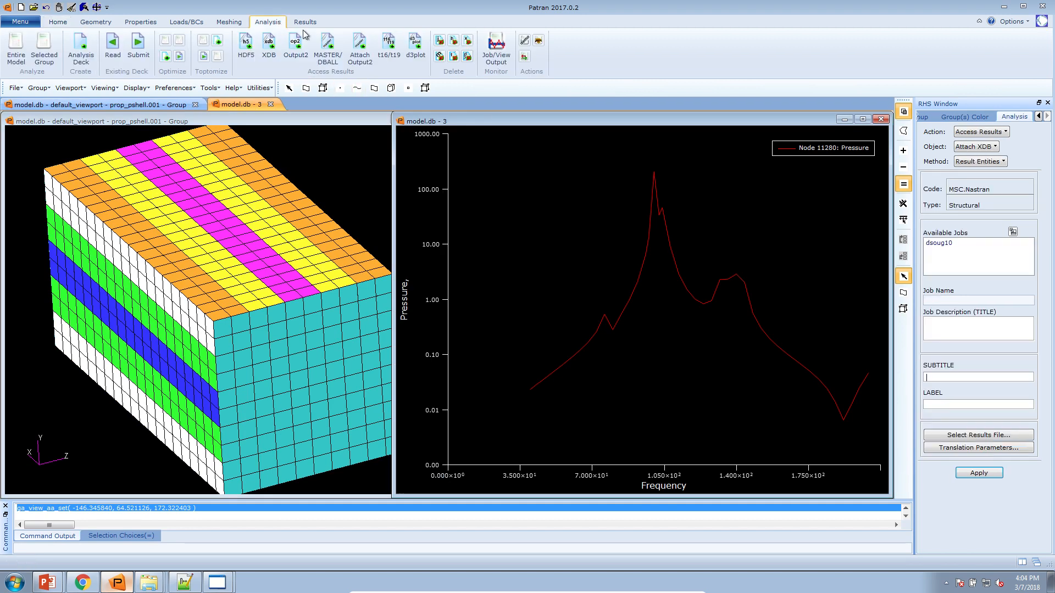
left_click(467, 42)
left_click(978, 242)
left_click(979, 332)
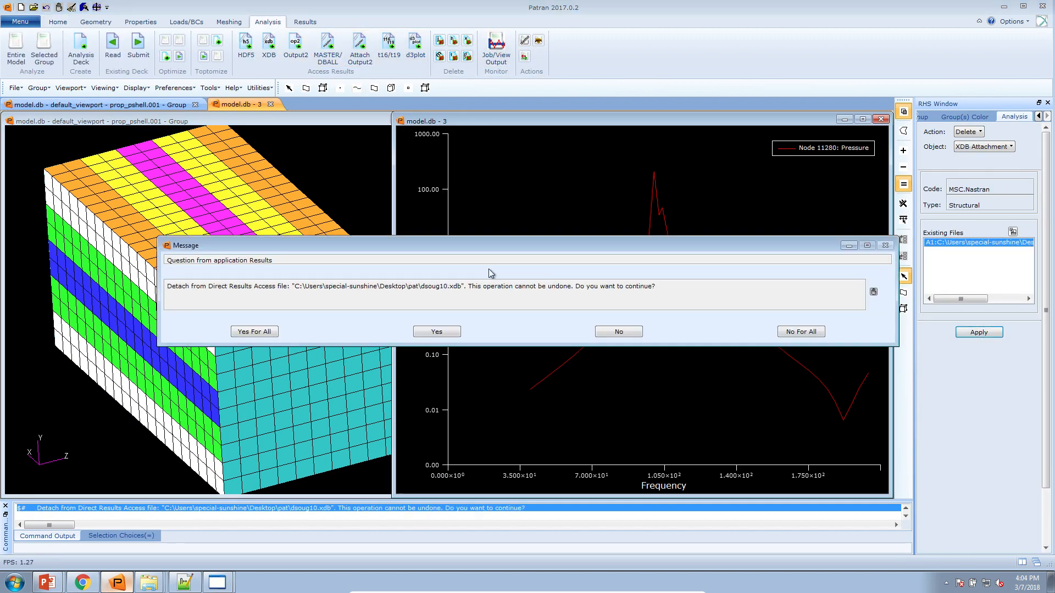
left_click(258, 332)
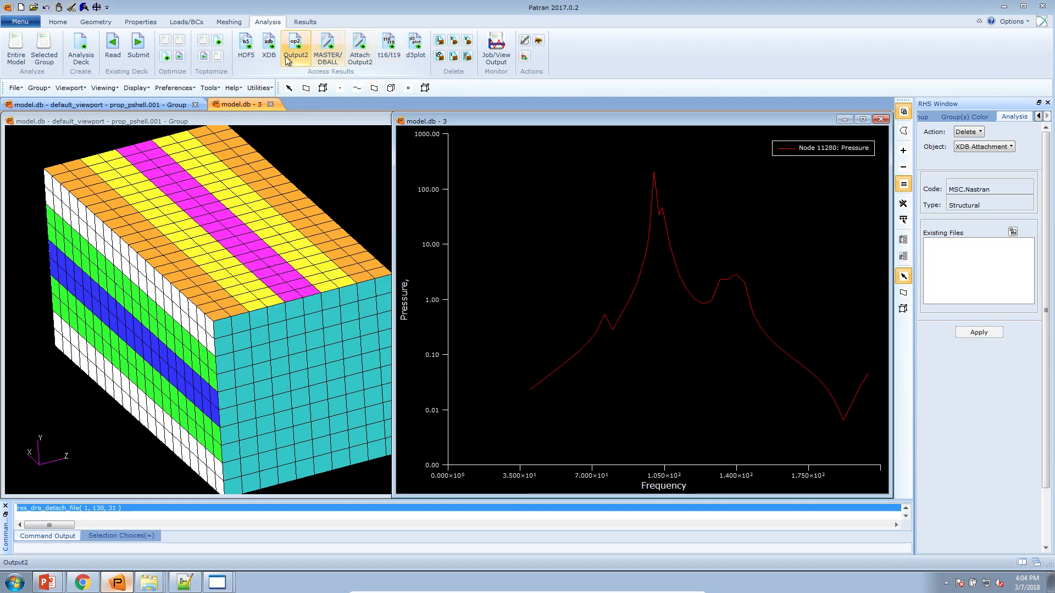
Attach model.xdb from the nastran_working_directory_beta_method_weight folder in Downloads as the XDB result entities.
left_click(269, 47)
left_click(978, 435)
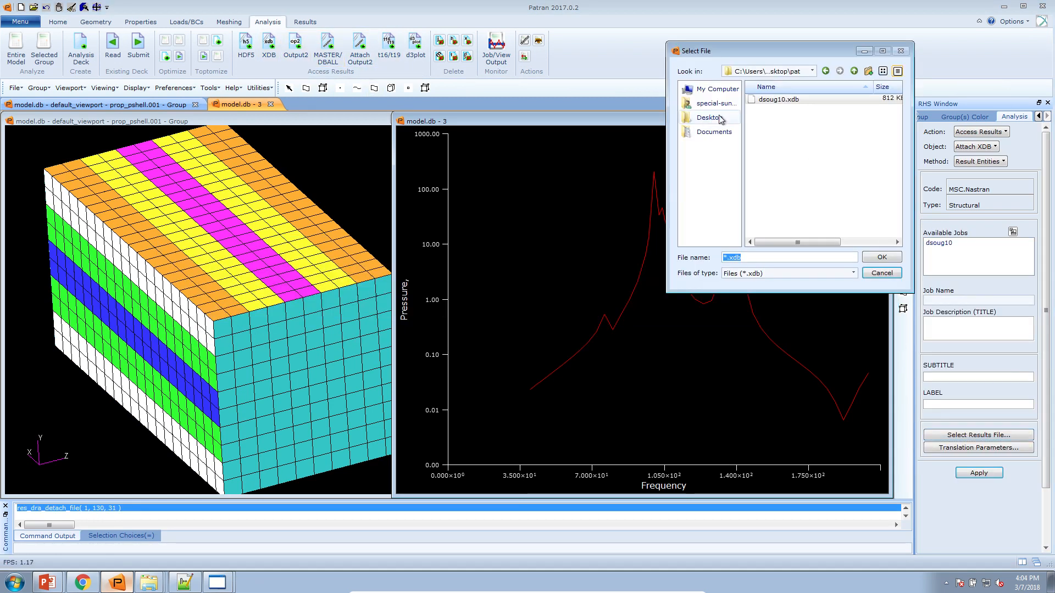
double_click(778, 130)
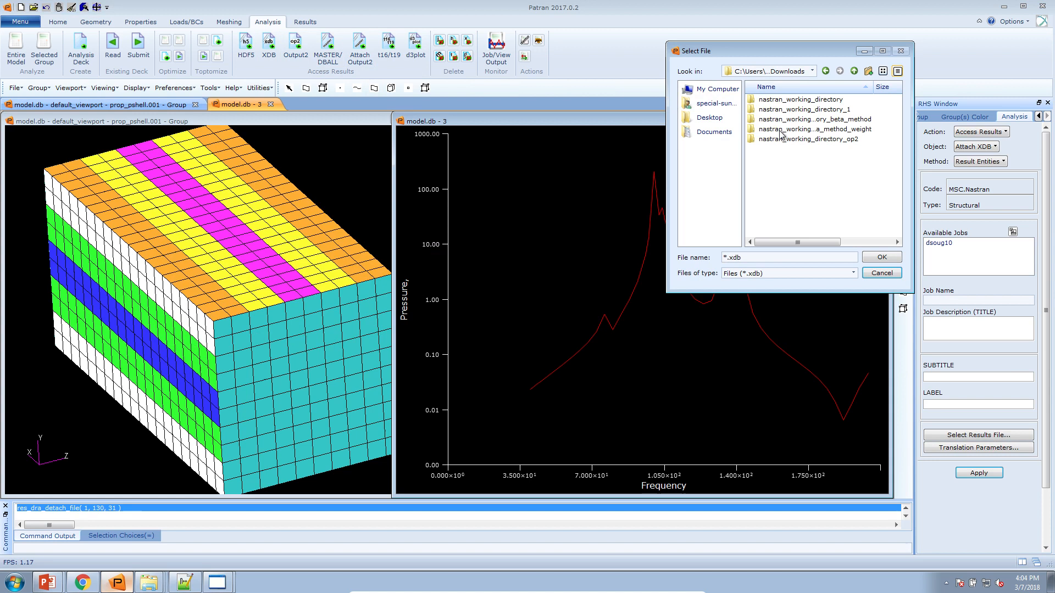
double_click(811, 130)
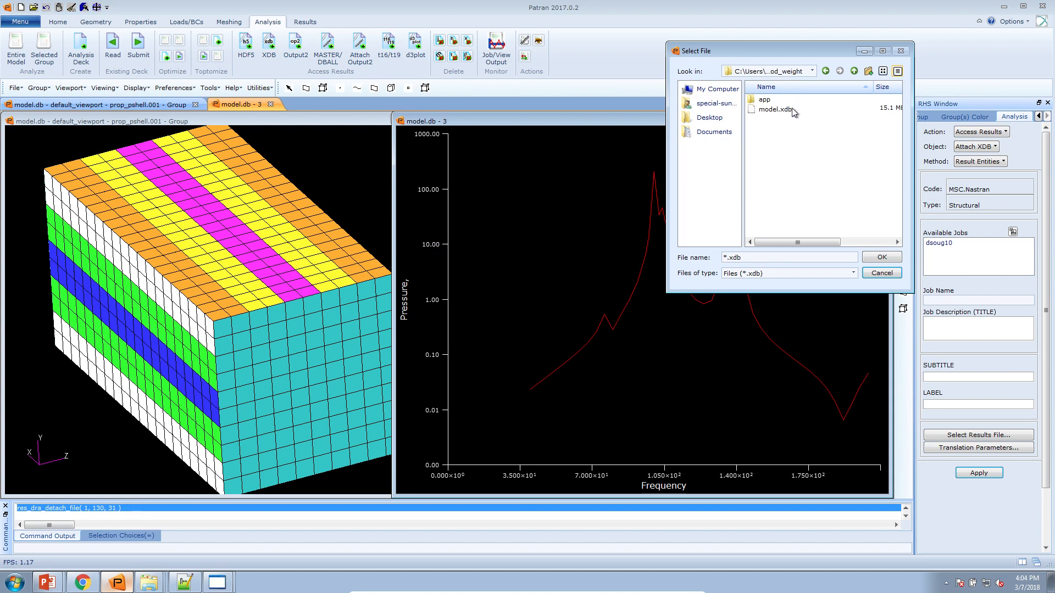
double_click(788, 111)
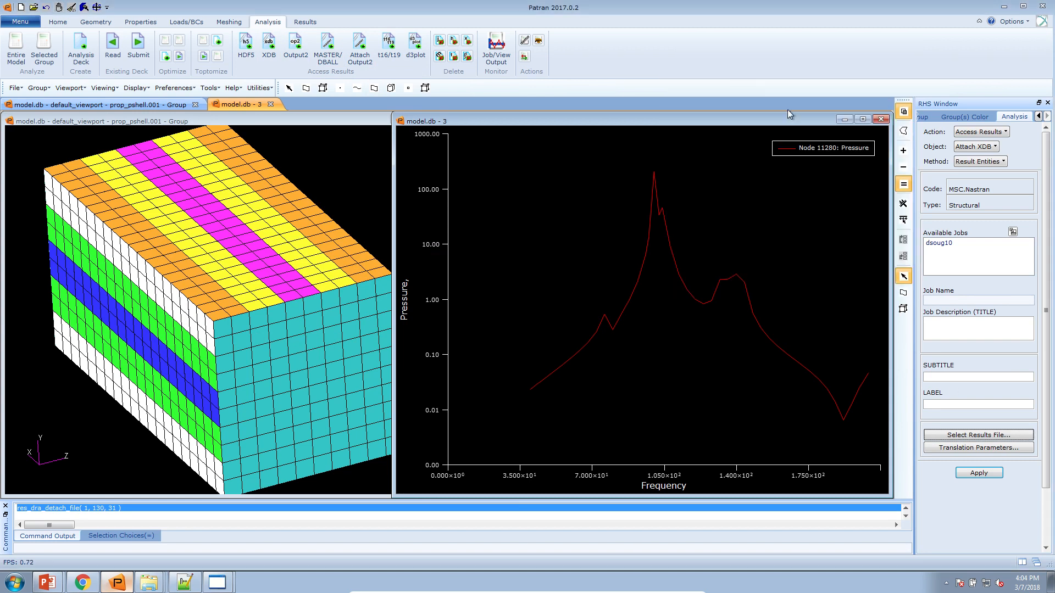
left_click(978, 473)
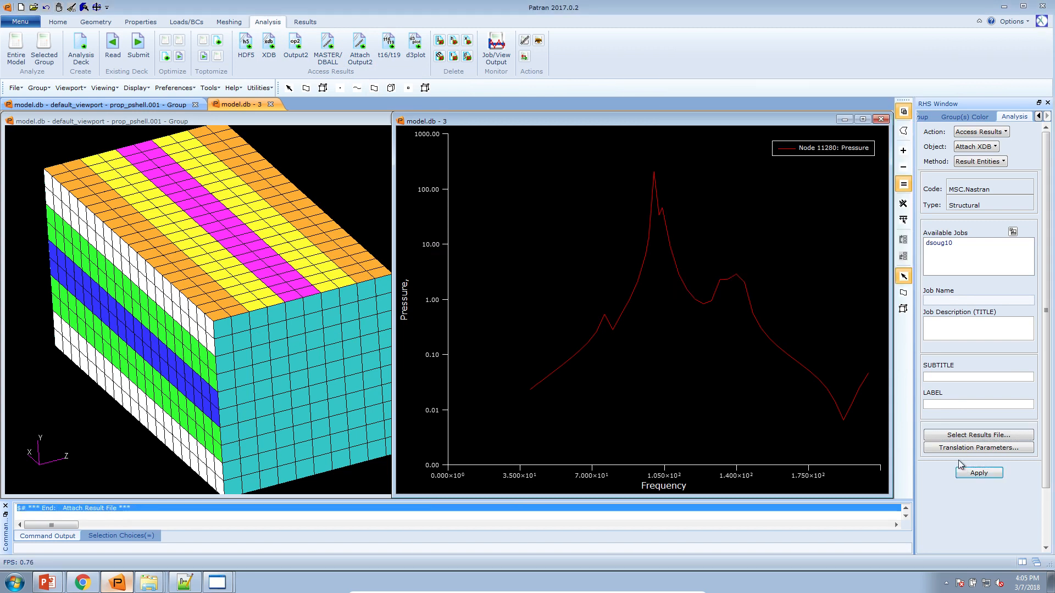
List all individual result cases for the Y vs X graph and select the Freq. = 40, D:0 case.
left_click(305, 22)
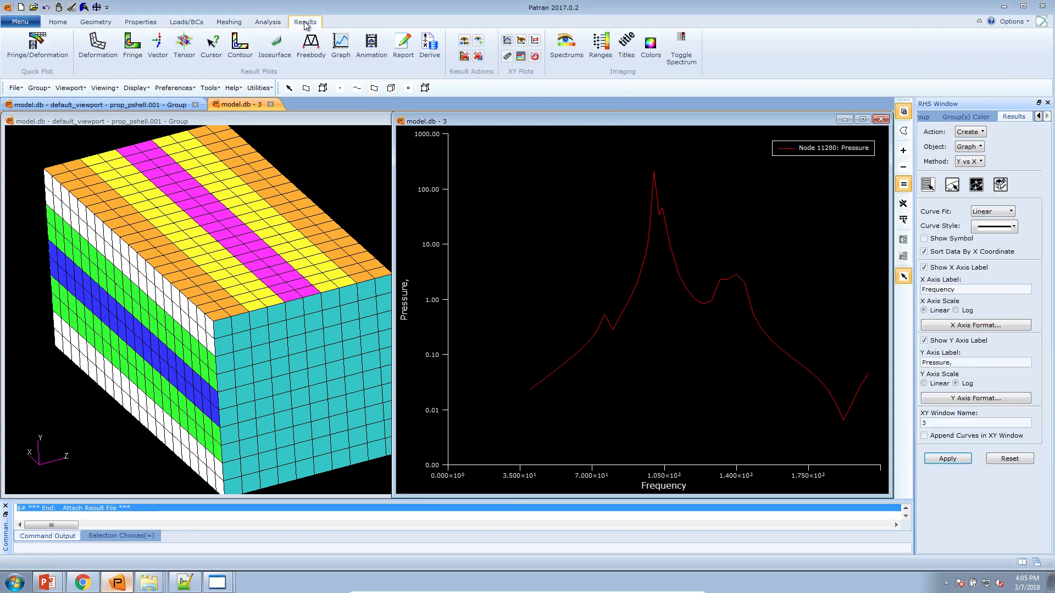
left_click(927, 185)
left_click(993, 212)
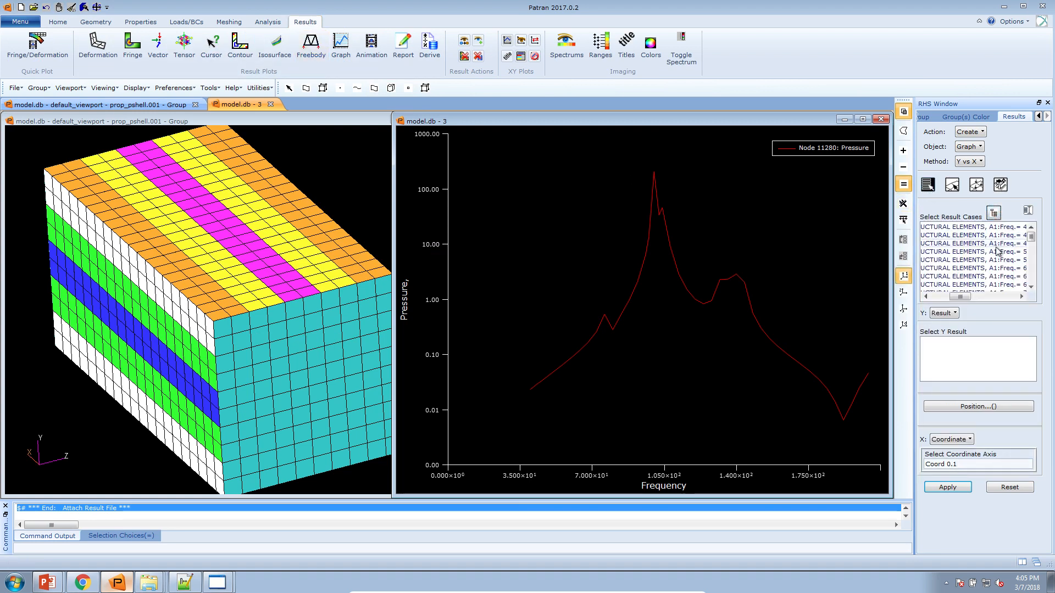
mouse_move(958, 297)
left_mouse_down()
mouse_move(933, 297)
mouse_move(973, 305)
left_mouse_up()
left_click(976, 226)
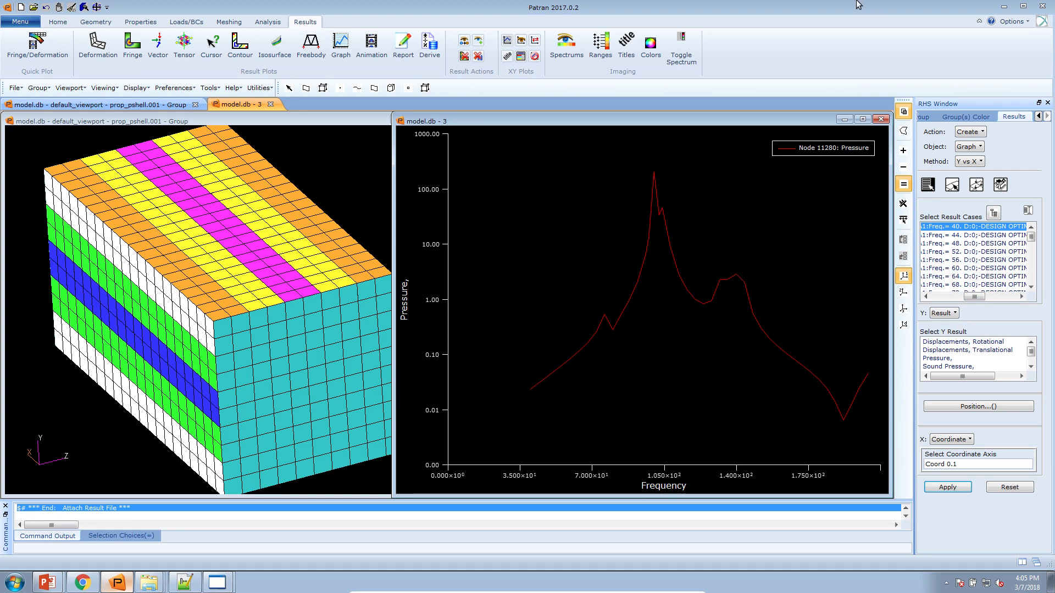
Switch to the web app's Local Optimization Results, check the final design cycle on the objective plot, and return to Patran.
mouse_move(83, 582)
left_click(108, 544)
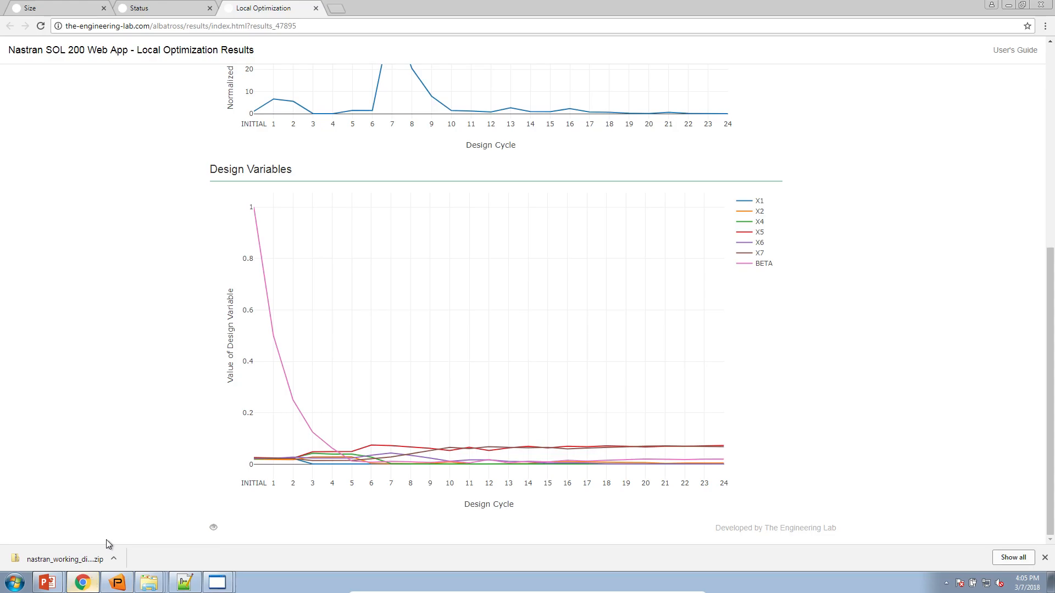
scroll(203, 249, "up", 7)
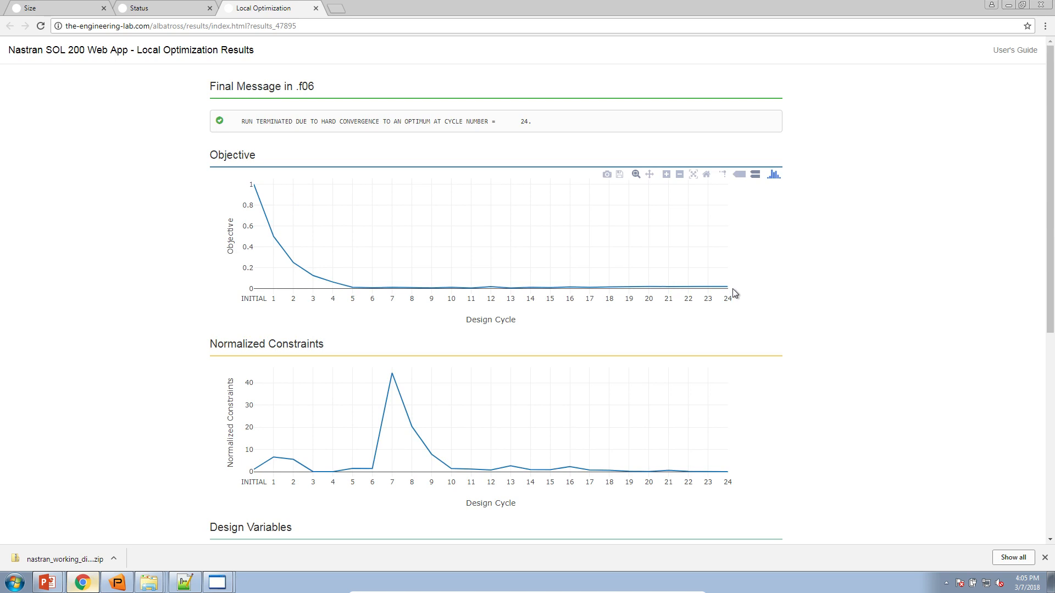
mouse_move(727, 289)
left_click(116, 583)
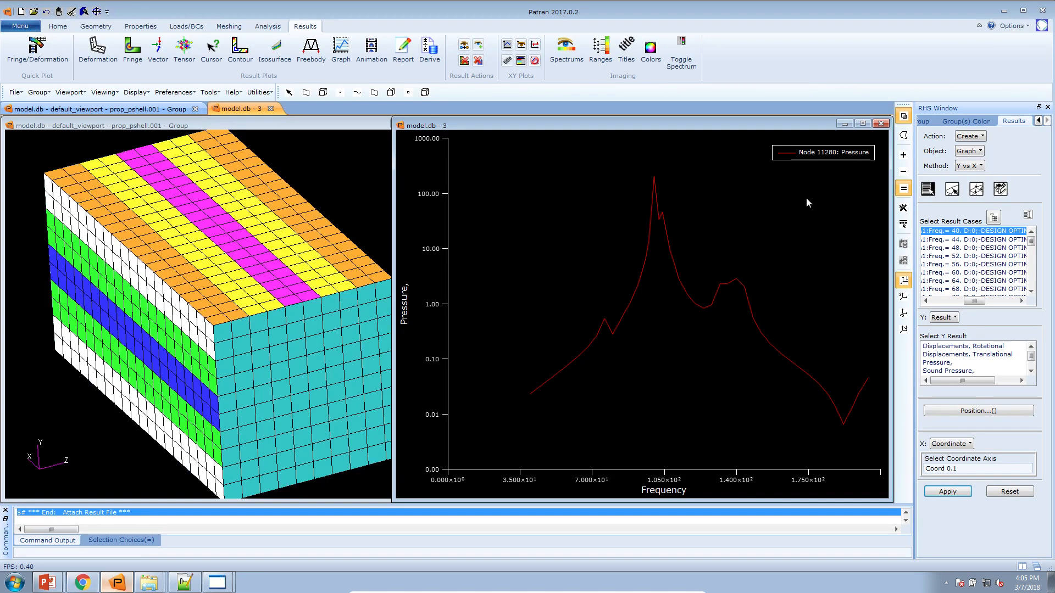
left_click(1023, 11)
Select the D:24 result cases starting from Freq. = 40 and choose Pressure as the Y result.
left_click_drag(1033, 239, 1035, 263)
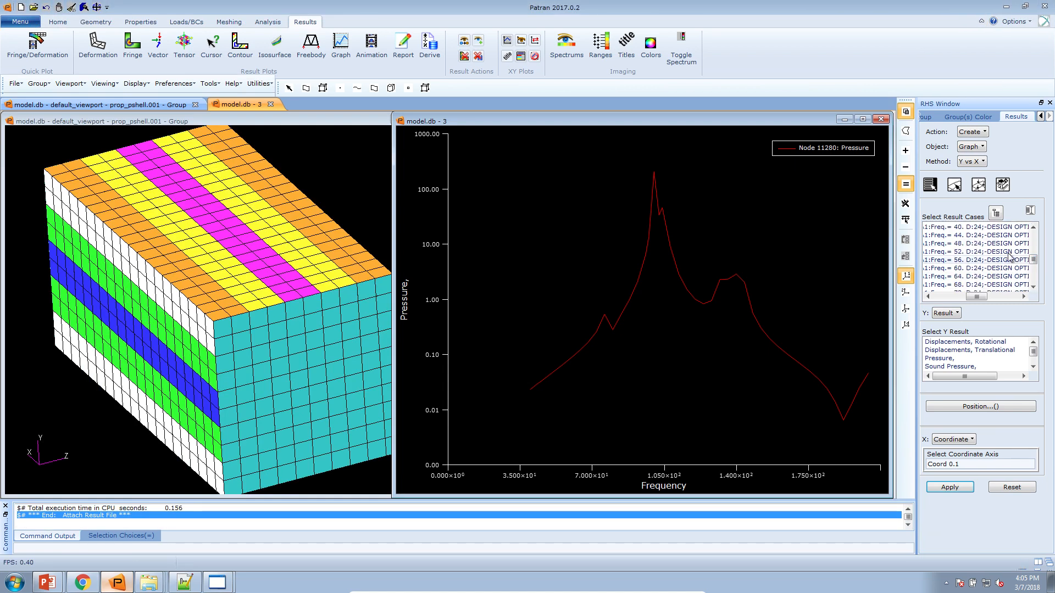
left_click(995, 252)
scroll(992, 252, "up", 1)
left_click(989, 251)
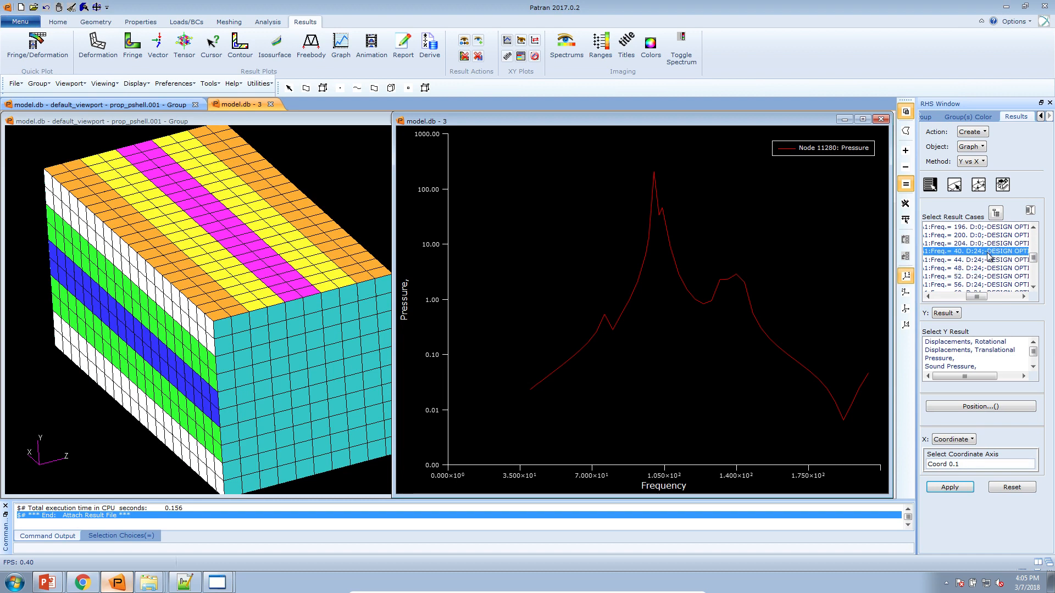
mouse_move(1036, 260)
left_mouse_down()
mouse_move(1034, 283)
mouse_move(1032, 255)
mouse_move(1031, 264)
left_mouse_up()
left_click(1026, 284, "shift")
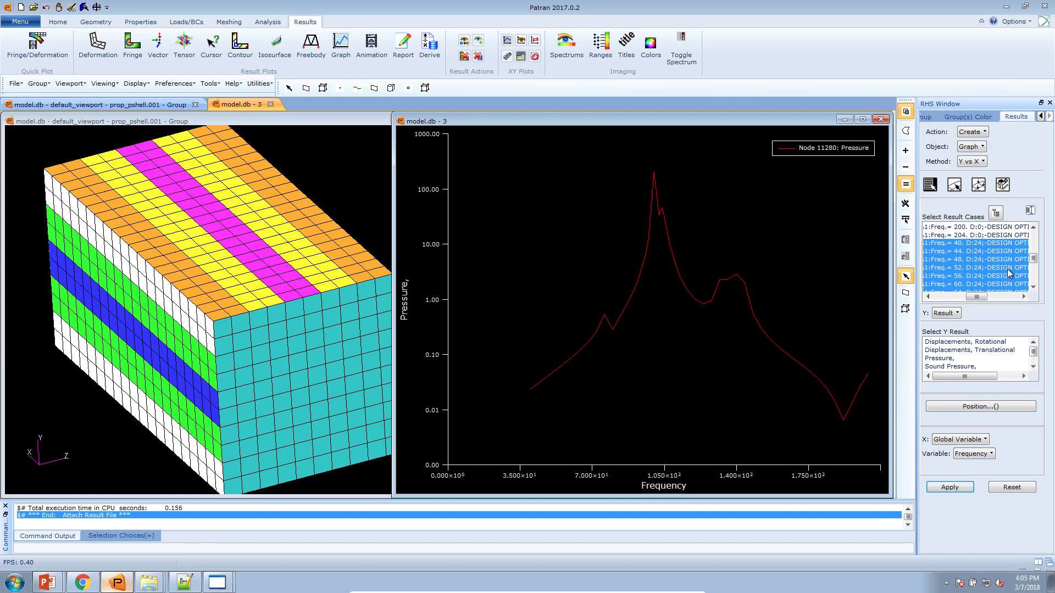
left_click(958, 359)
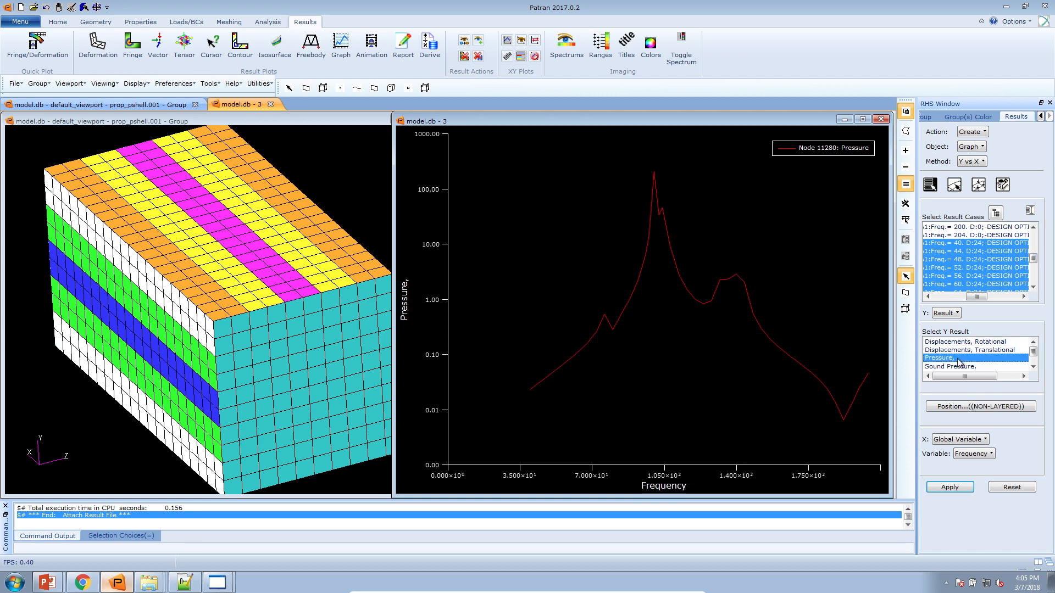
Check that Node 11280 is the target entity and enable appending curves in XY window 3.
left_click(956, 186)
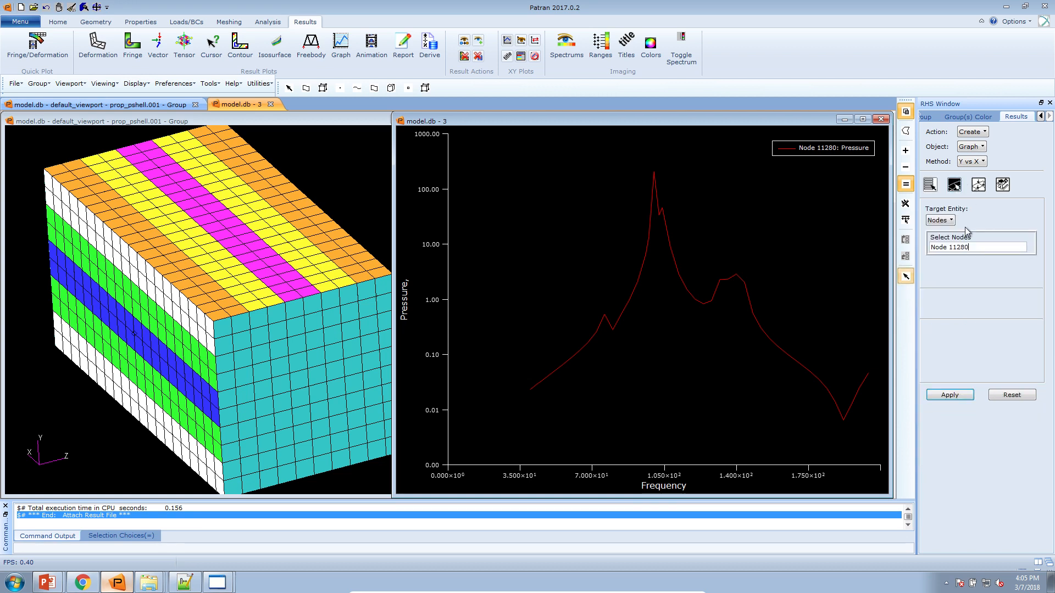
left_click(977, 187)
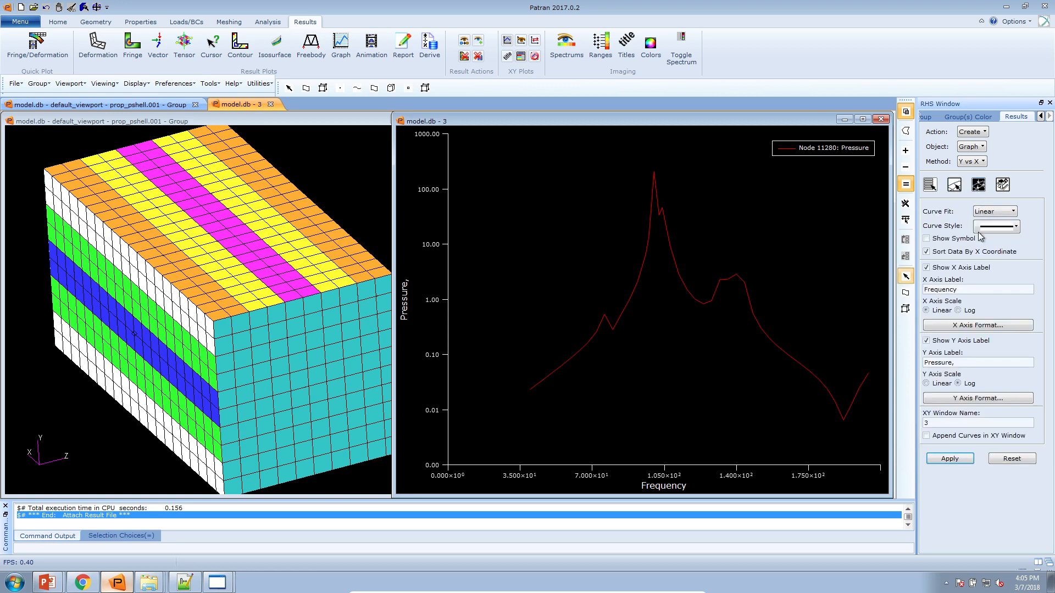
left_click(942, 438)
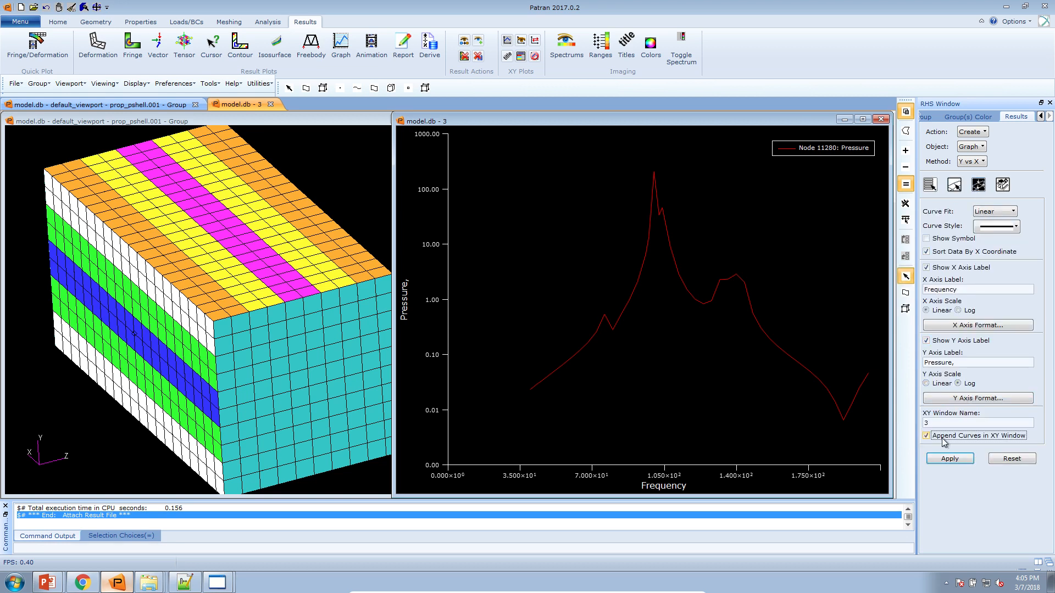
left_click(744, 282)
left_click(703, 340)
Plot the appended pressure curve with complex numbers as Magnitude and widen the graph window across the model view.
left_click(1003, 187)
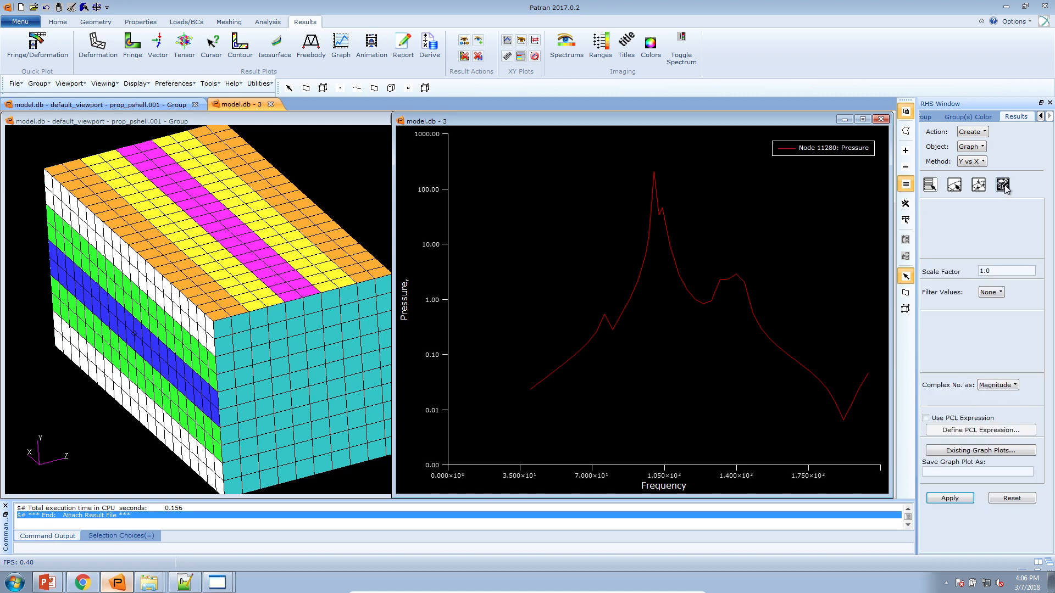
left_click(998, 386)
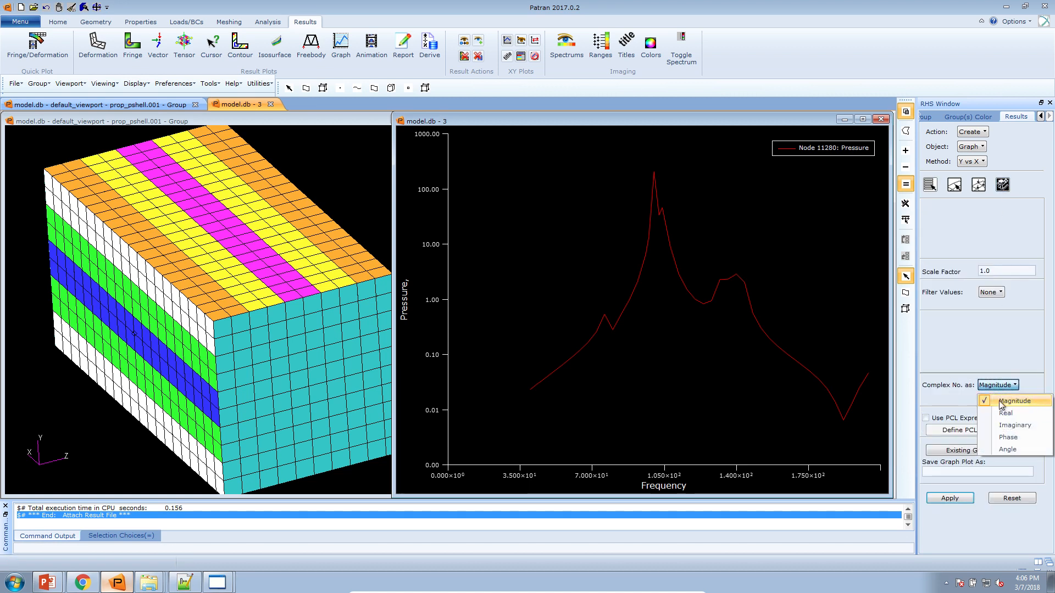
left_click(1001, 402)
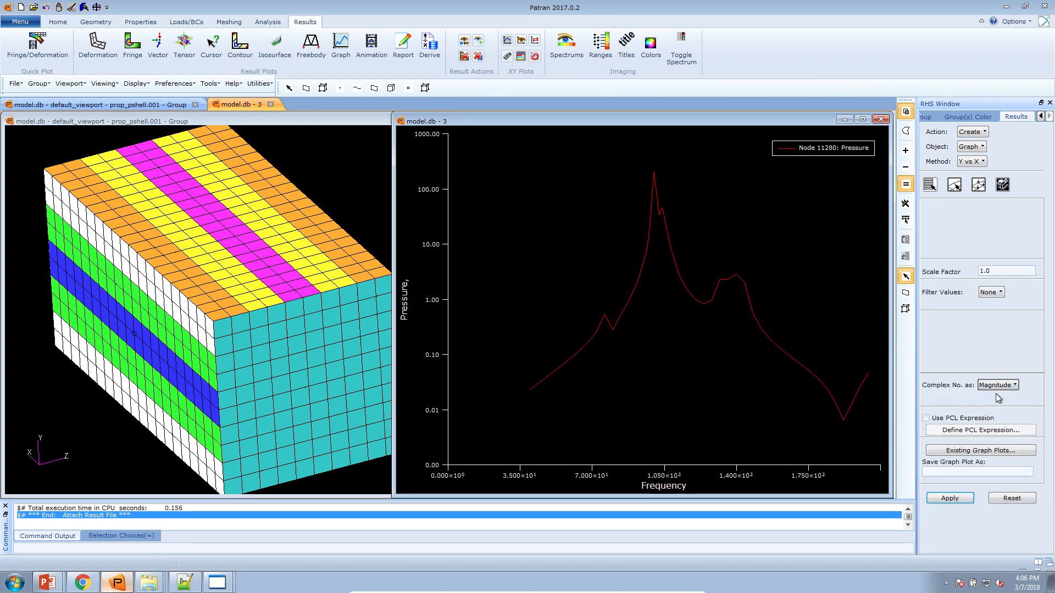
left_click(941, 500)
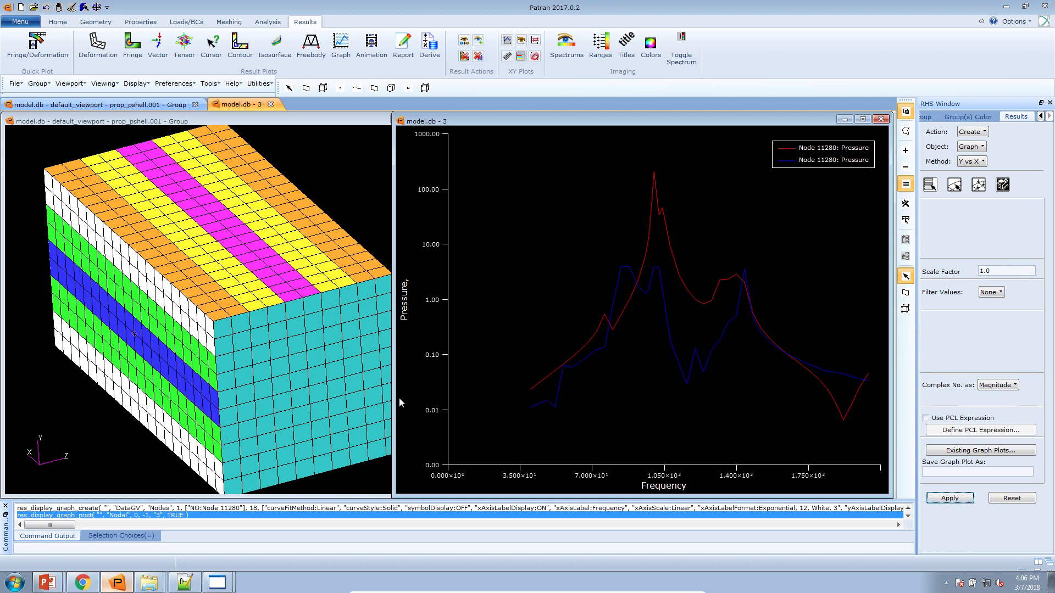
left_click_drag(394, 398, 114, 397)
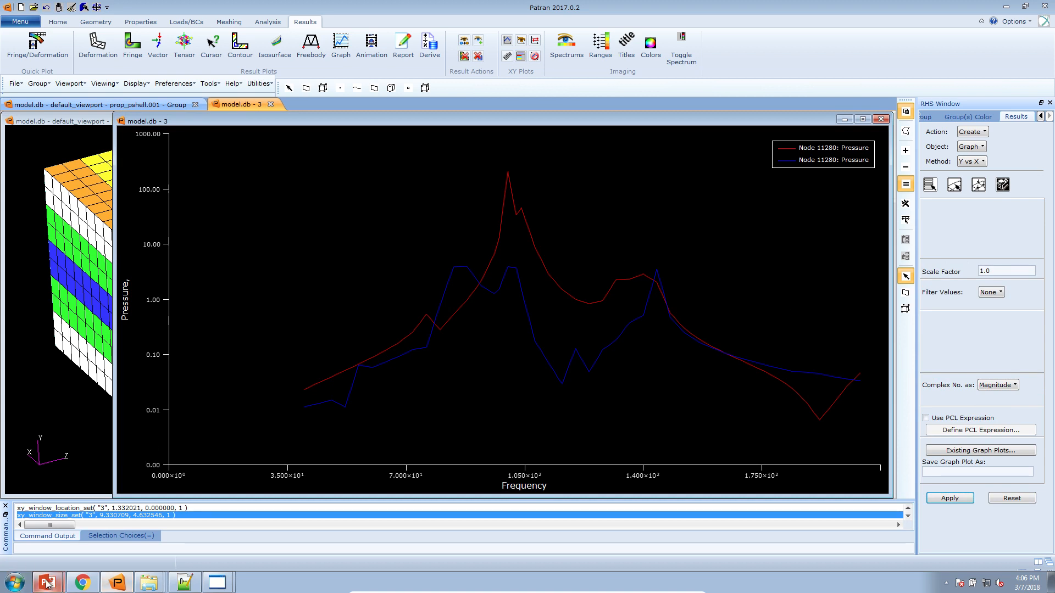
Switch to the PowerPoint workshop and view the Results and Update the Original Model slides as a slide show.
mouse_move(47, 581)
left_click(59, 540)
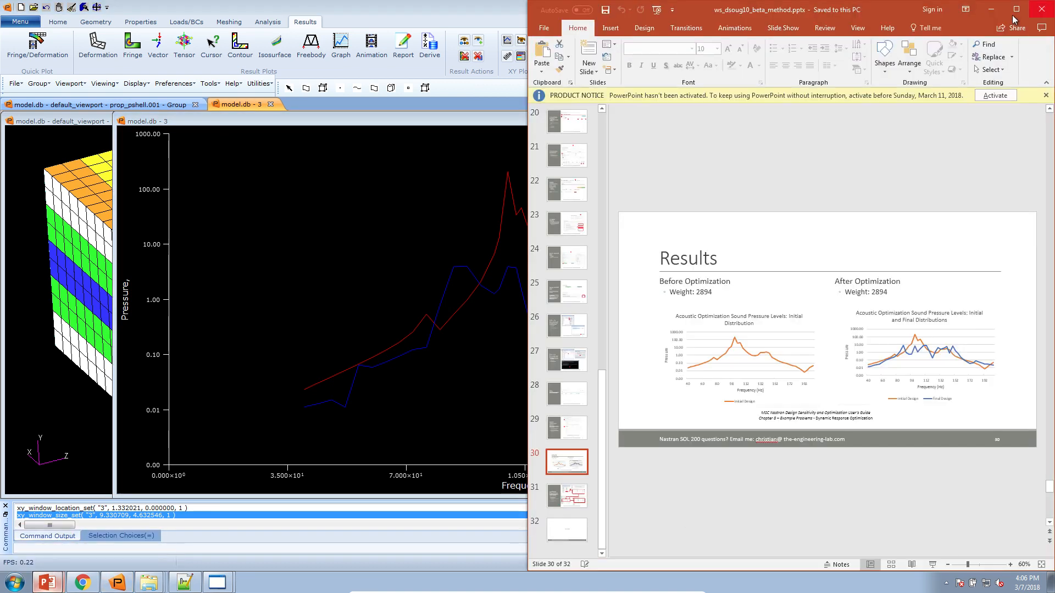
double_click(868, 14)
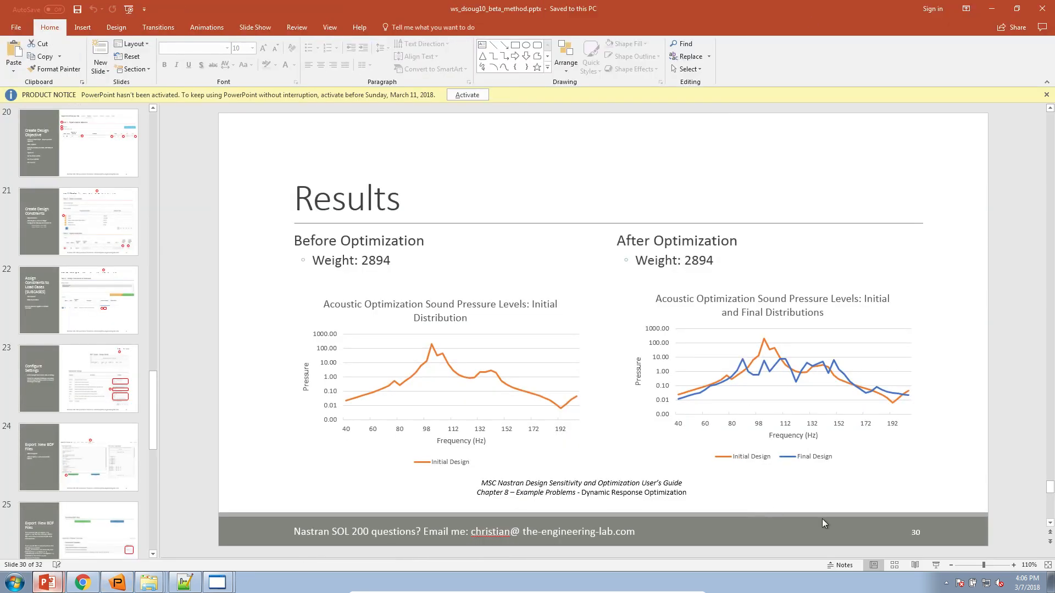
left_click(936, 566)
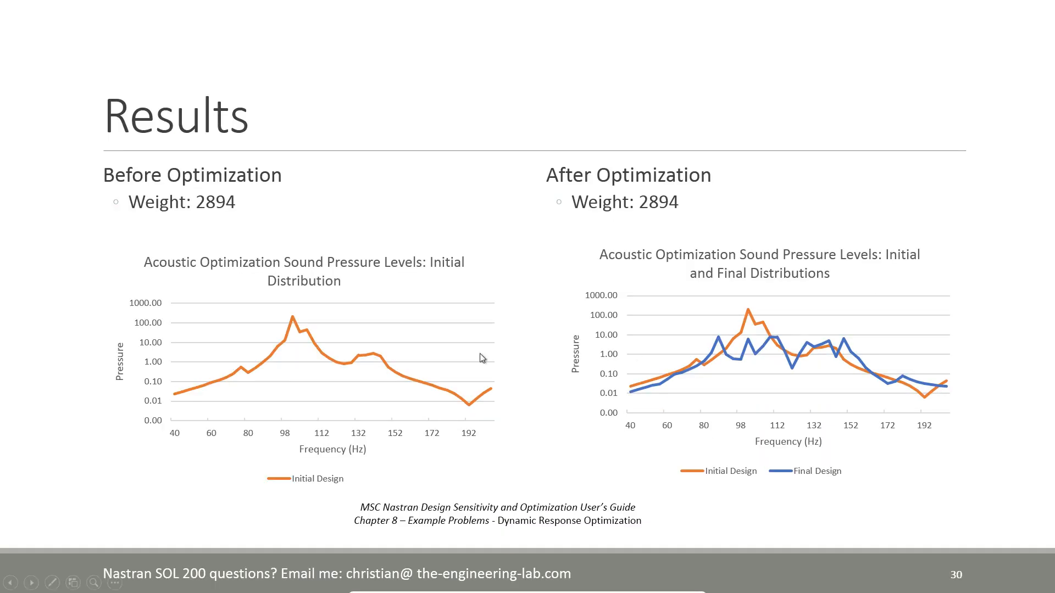
left_click(592, 494)
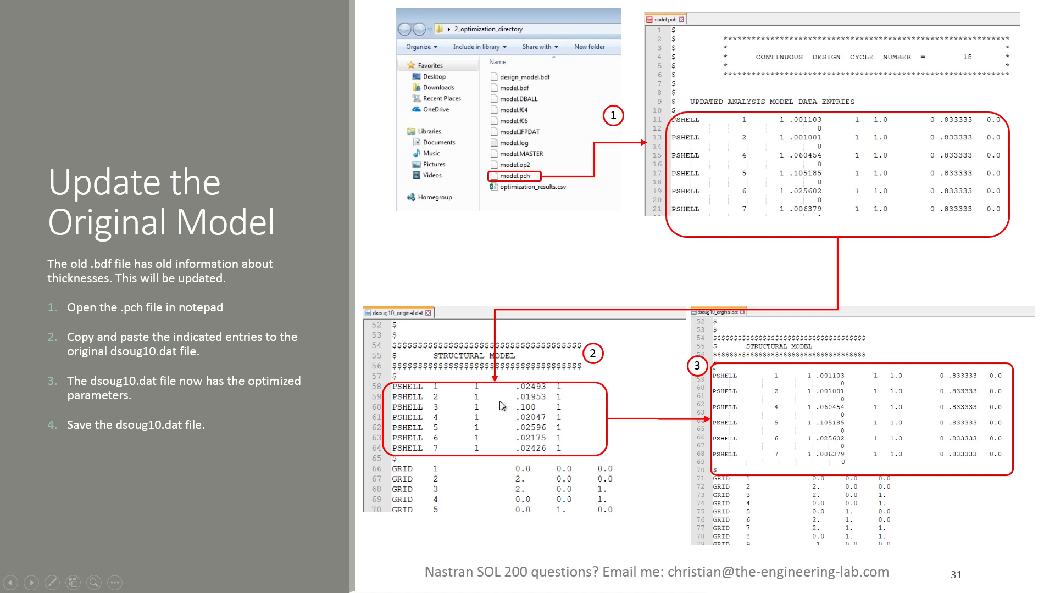
key("Escape")
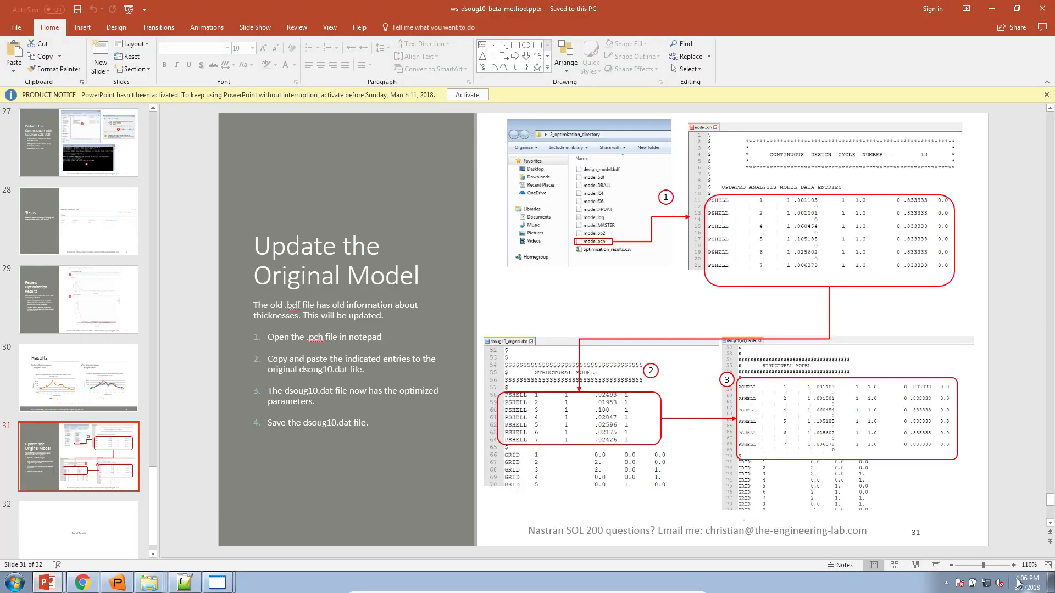
Open dsoug10.dat from the desktop in Notepad++ and find the pshell entries.
left_click(1049, 585)
double_click(325, 254)
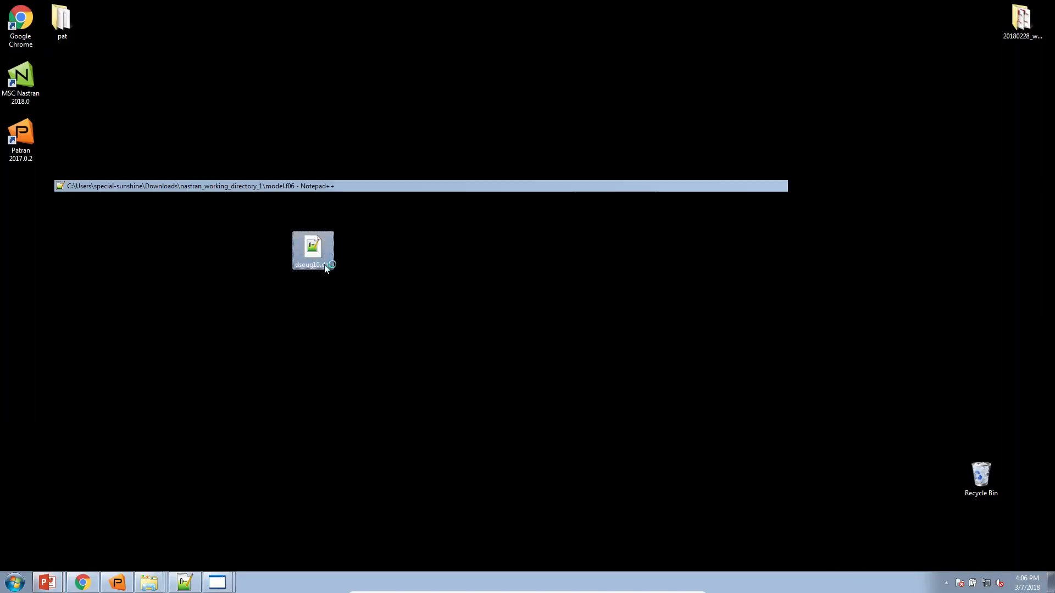
scroll(311, 341, "down", 20)
key("ctrl+f")
type("pshell")
key("Return")
key("Escape")
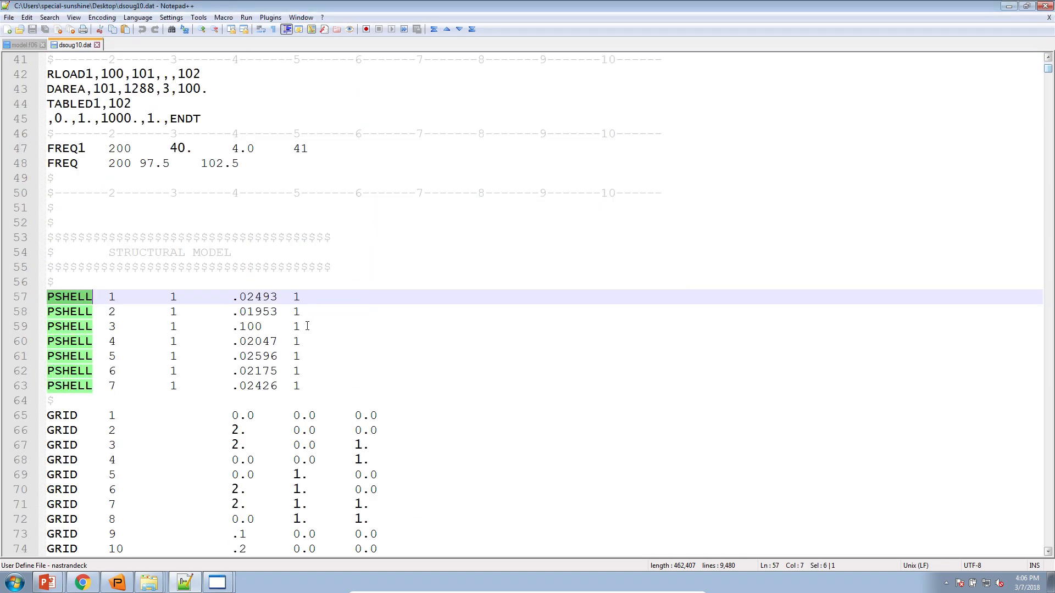
Compare the original PSHELL 1 thickness in dsoug10.dat with the initial X1 value by isolating X1 in the web app's Design Variables plot.
left_click_drag(235, 296, 278, 296)
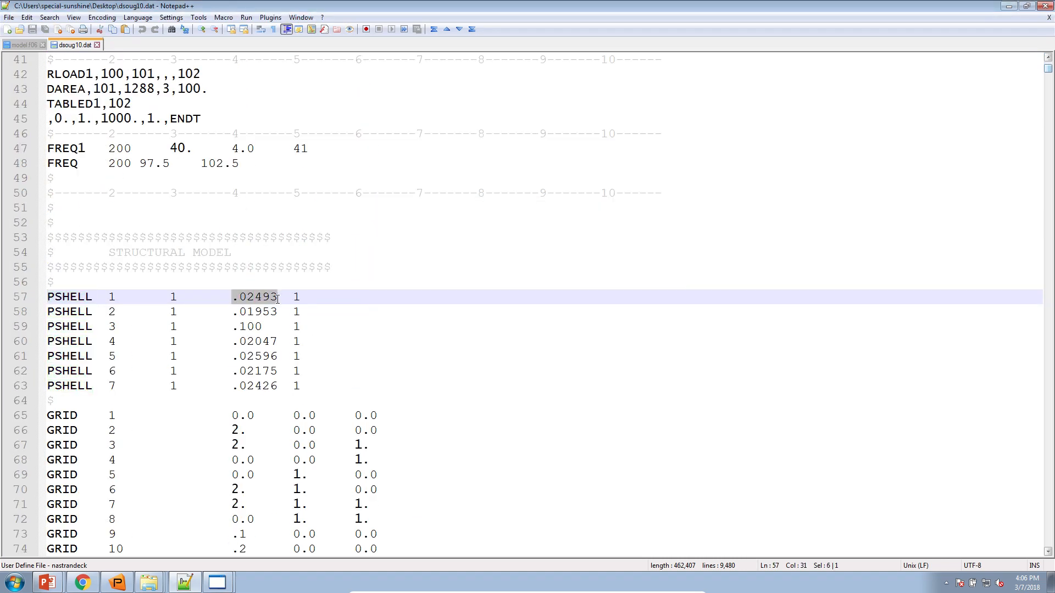
mouse_move(81, 587)
left_click(83, 557)
scroll(463, 360, "down", 7)
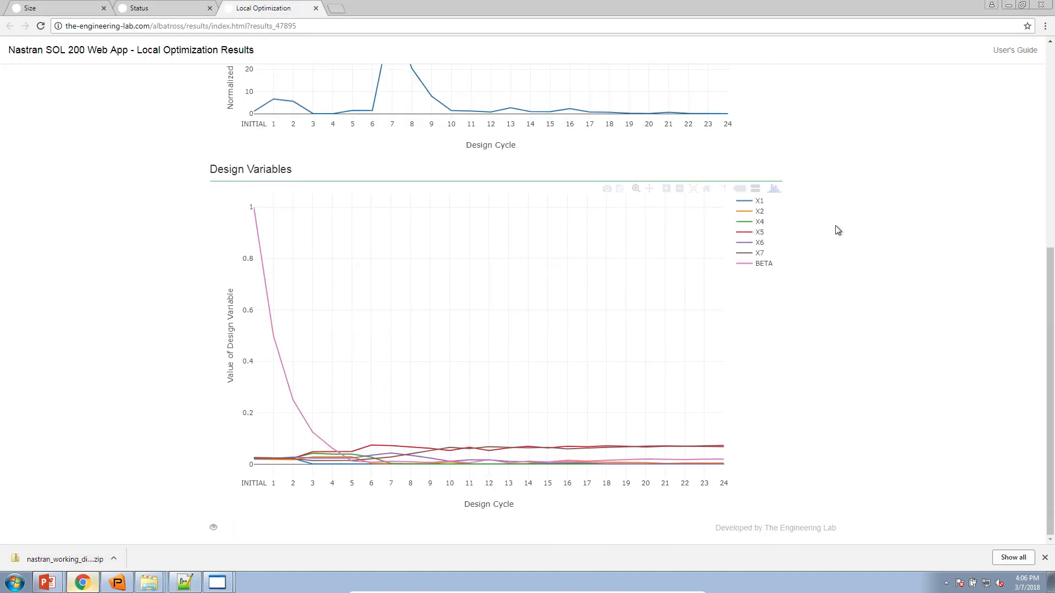
double_click(758, 201)
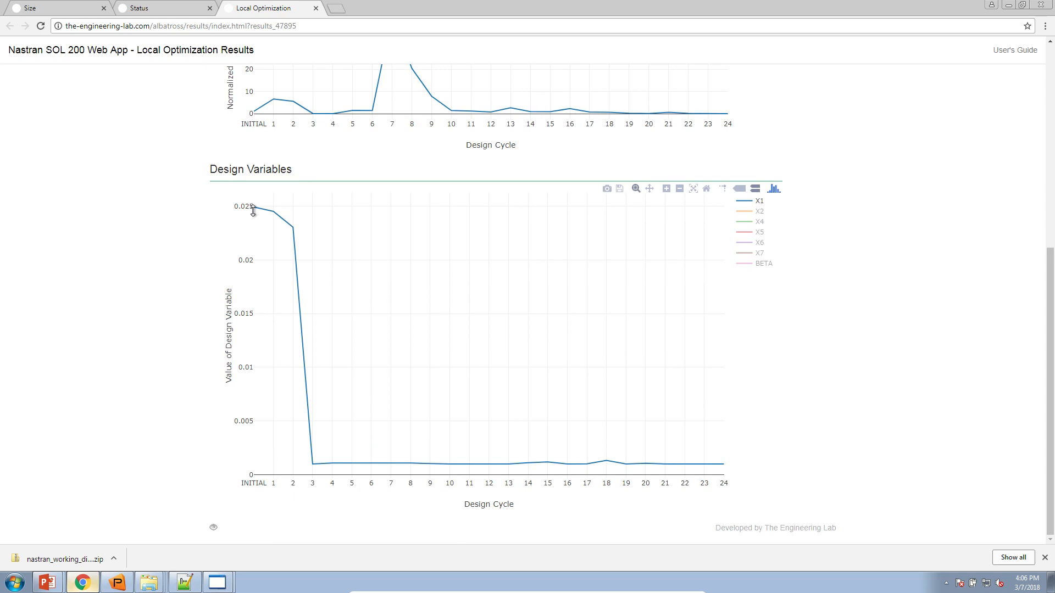
mouse_move(256, 205)
mouse_move(723, 464)
left_click(1009, 5)
left_click(338, 399)
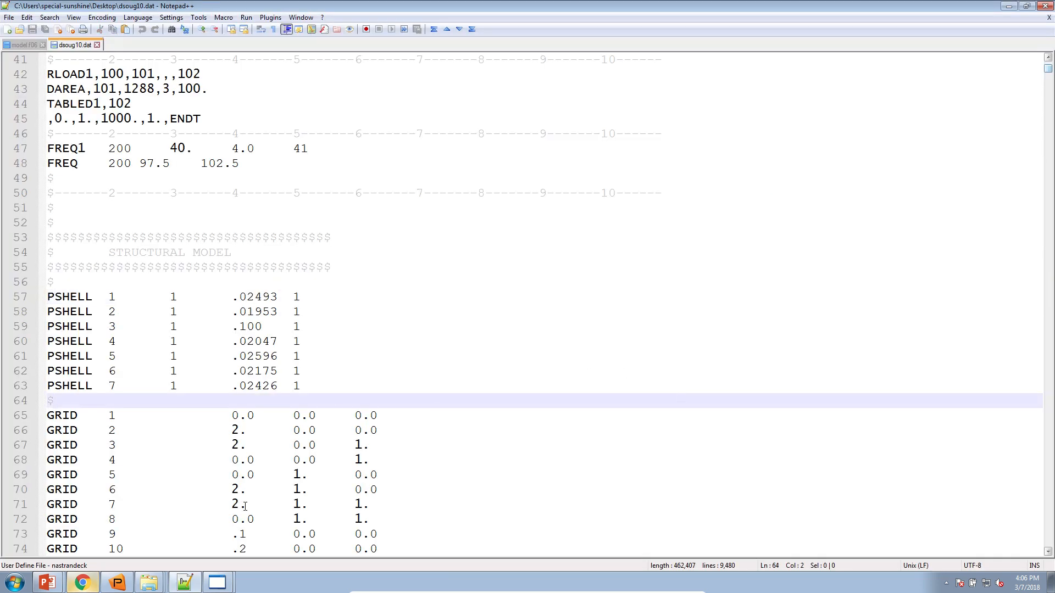
Open model.pch from the nastran_working_directory_beta_method_weight folder and highlight the updated PSHELL 1 thickness.
mouse_move(149, 582)
left_click(231, 556)
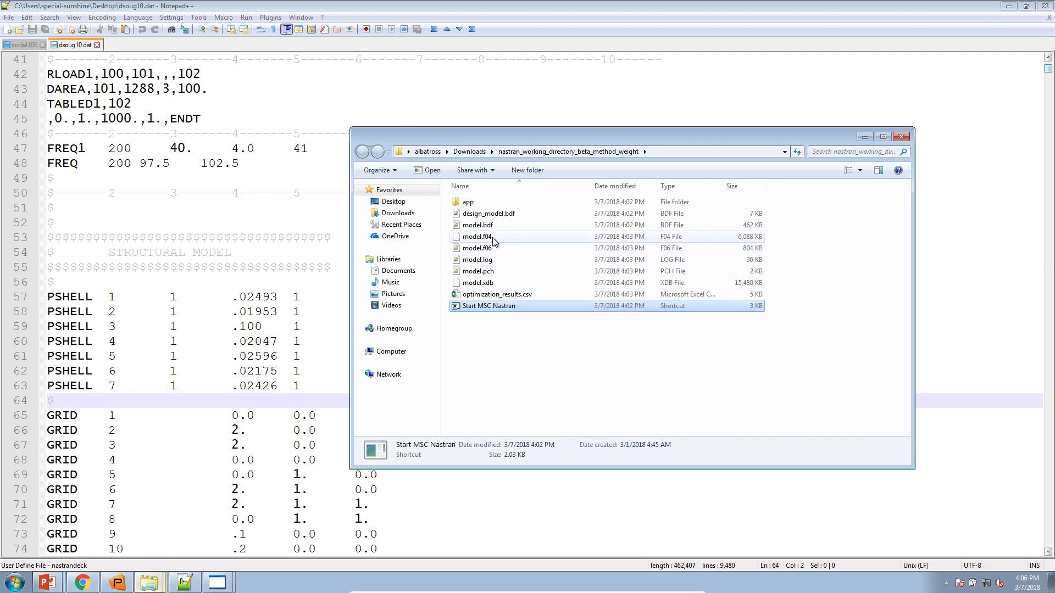
left_click(483, 273)
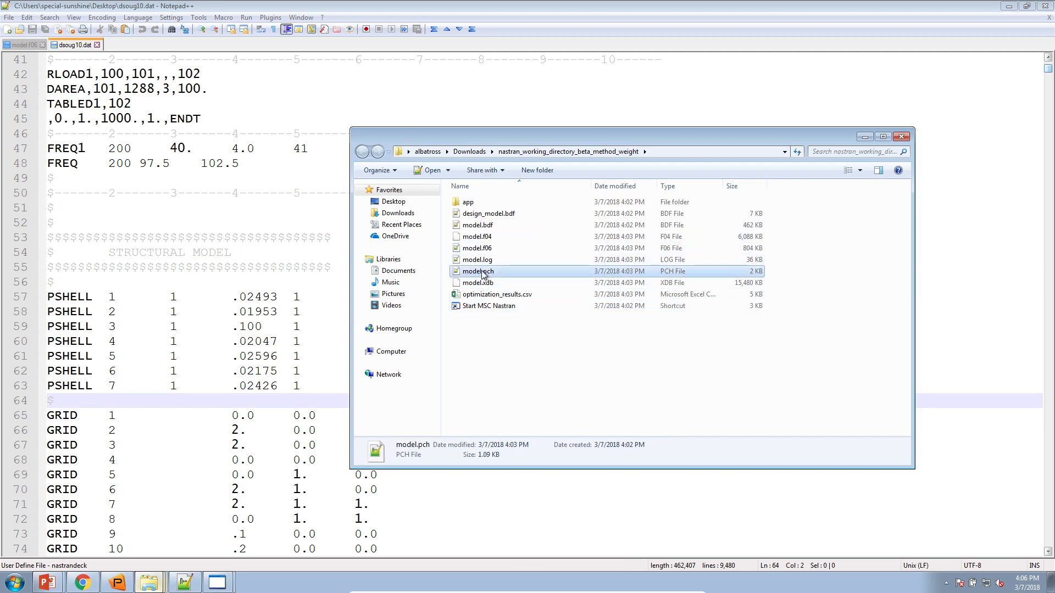
double_click(483, 273)
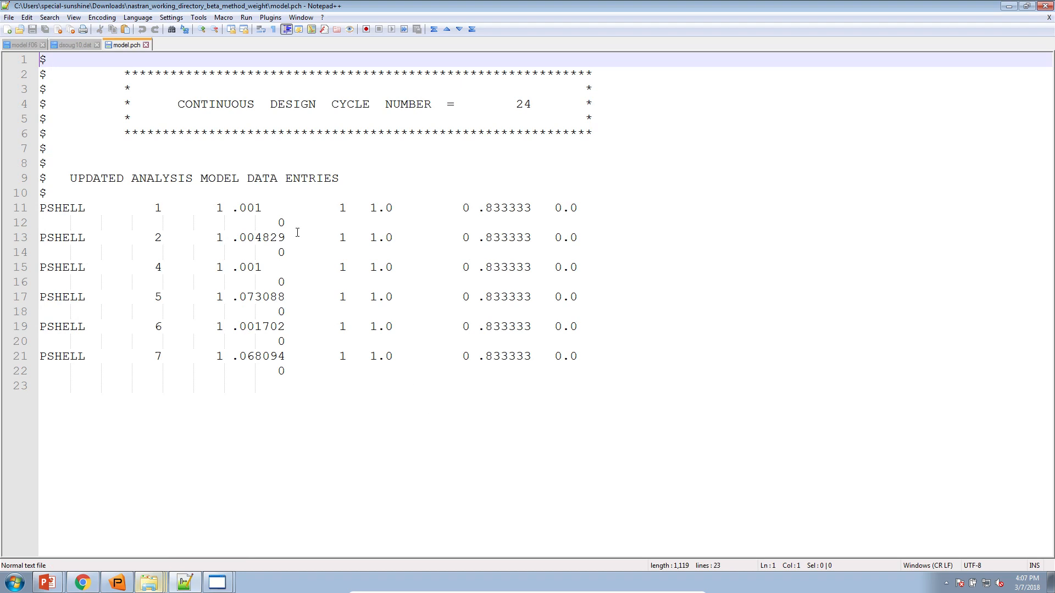
left_click_drag(234, 209, 262, 208)
Show X2, X4, X5, X6 and X7 with X1 in the Design Variables plot, inspect their cycle 24 values, and return to model.pch.
mouse_move(91, 581)
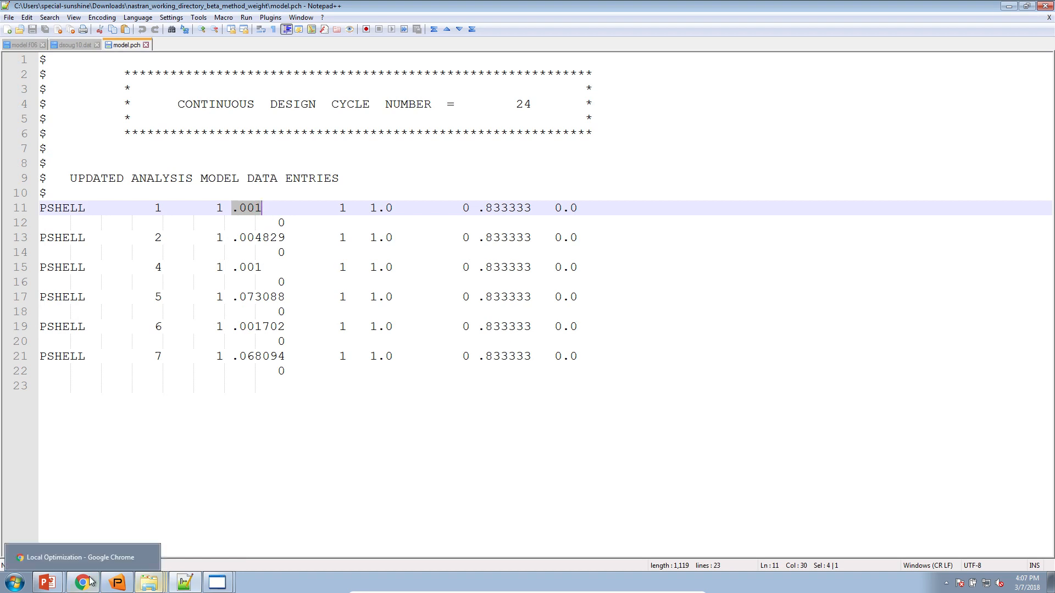
left_click(105, 557)
mouse_move(717, 464)
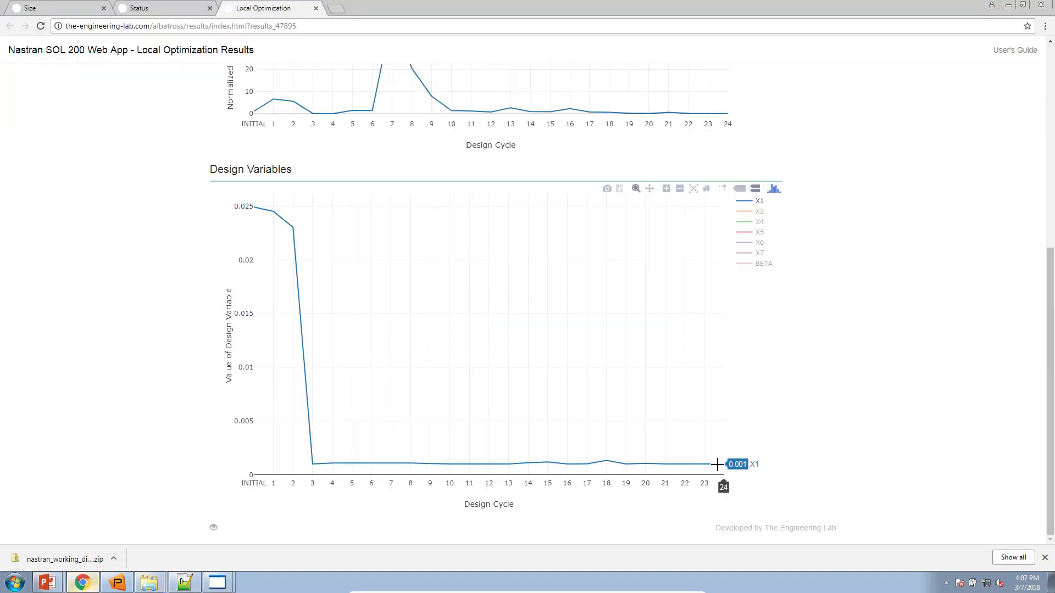
left_click(761, 213)
left_click(759, 225)
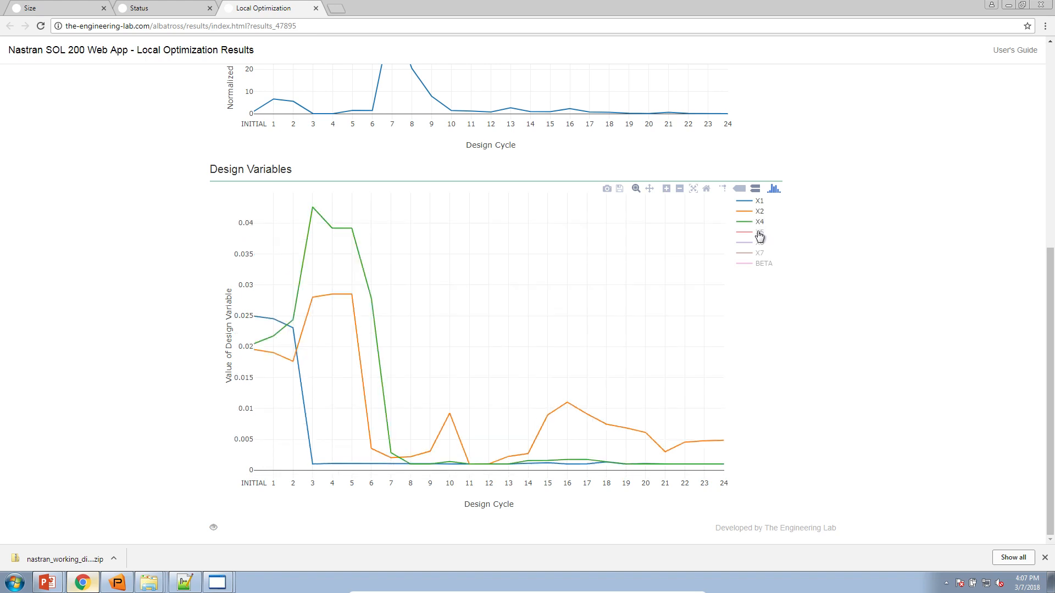
left_click(759, 233)
left_click(759, 242)
left_click(759, 253)
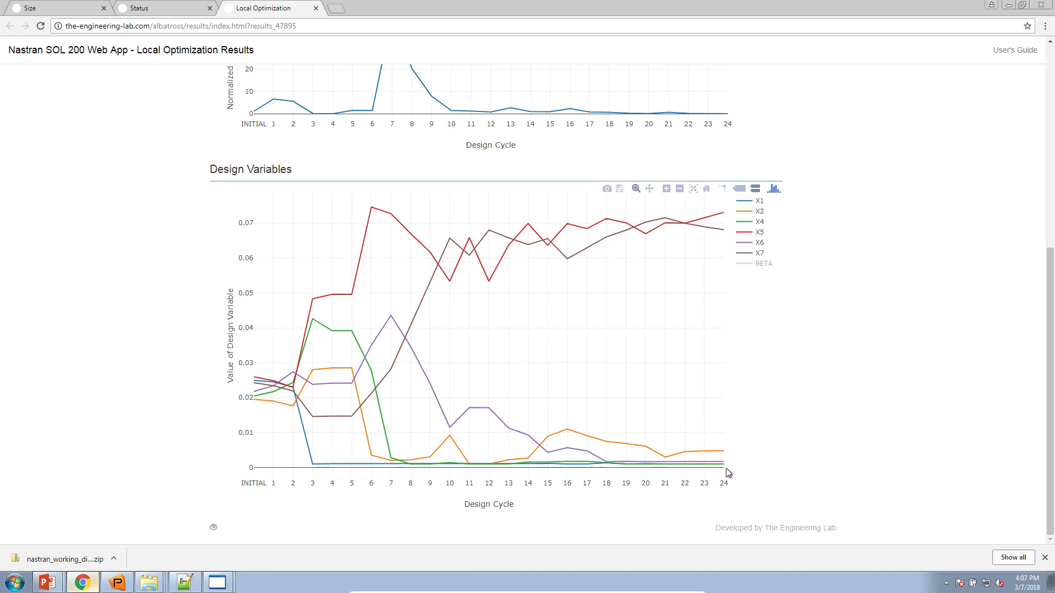
mouse_move(724, 461)
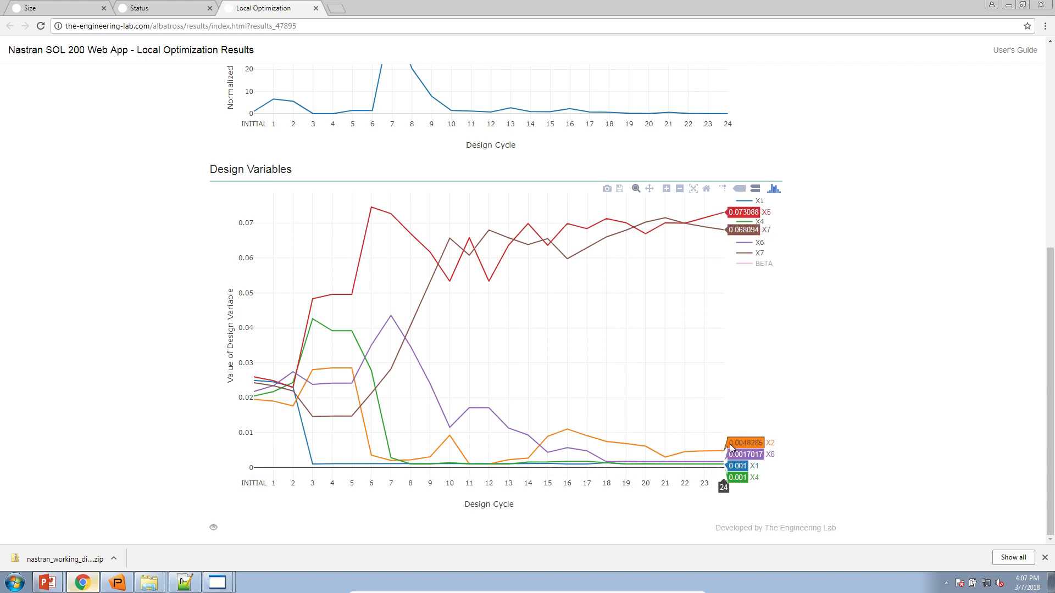
left_click(1008, 5)
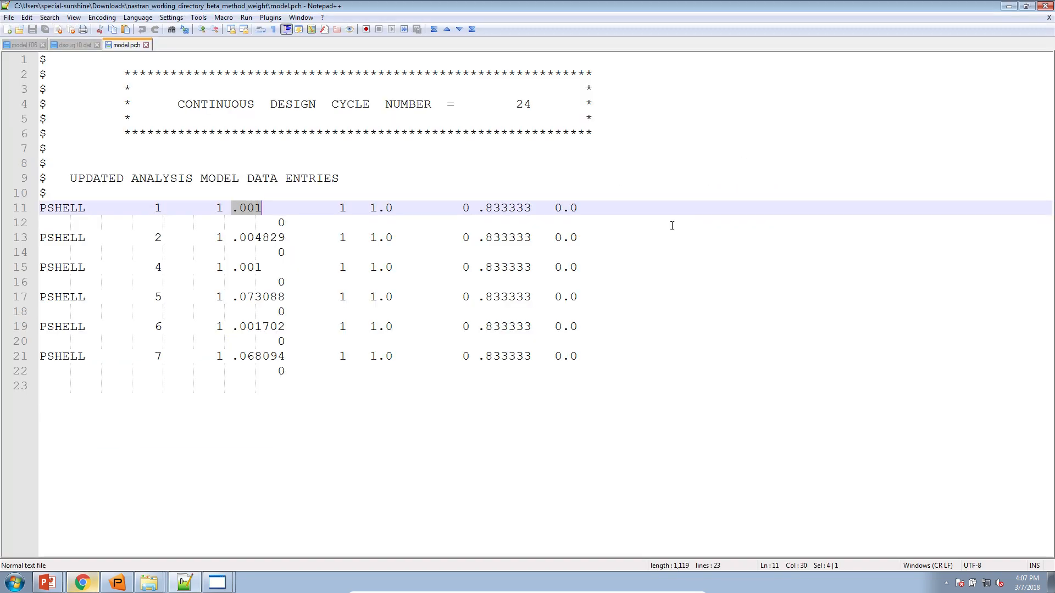
Show dsoug10.dat beside model.pch in a second view and copy all updated PSHELL entries from model.pch.
left_click(74, 44)
right_click(73, 44)
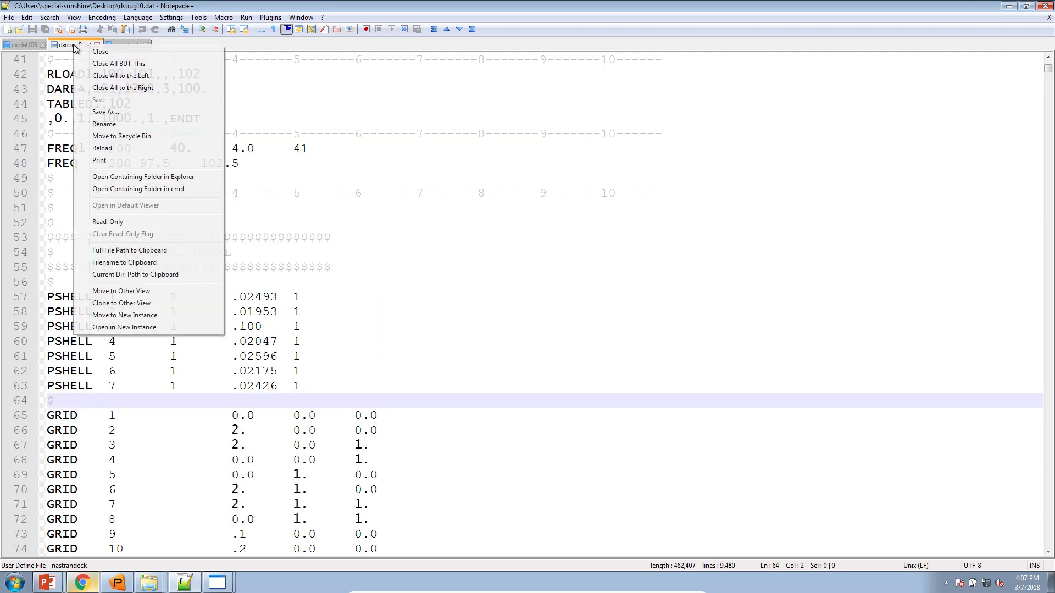
left_click(121, 290)
left_click(589, 226)
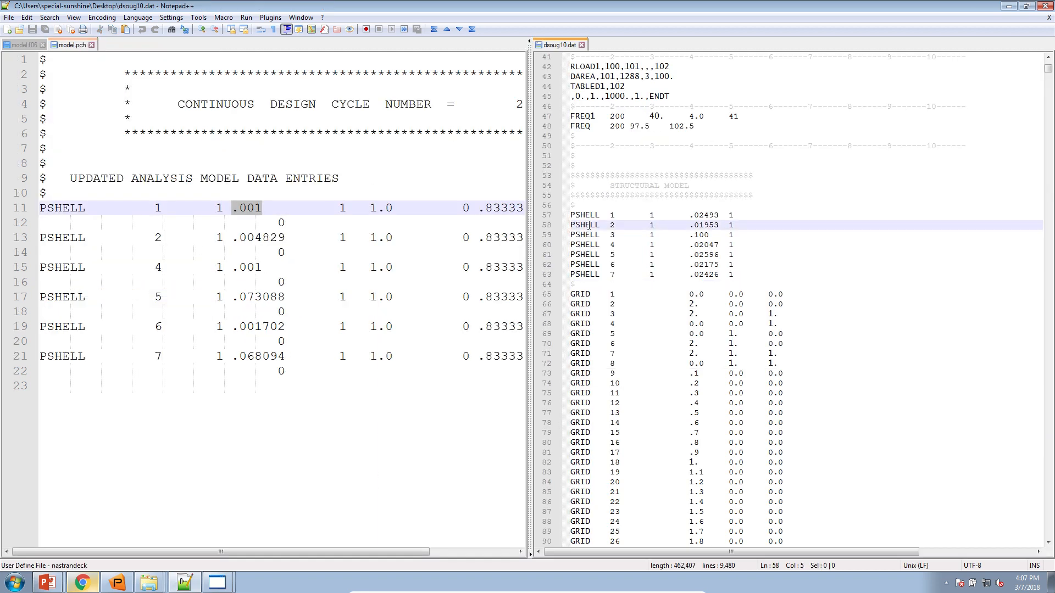
left_click_drag(206, 416, 41, 210)
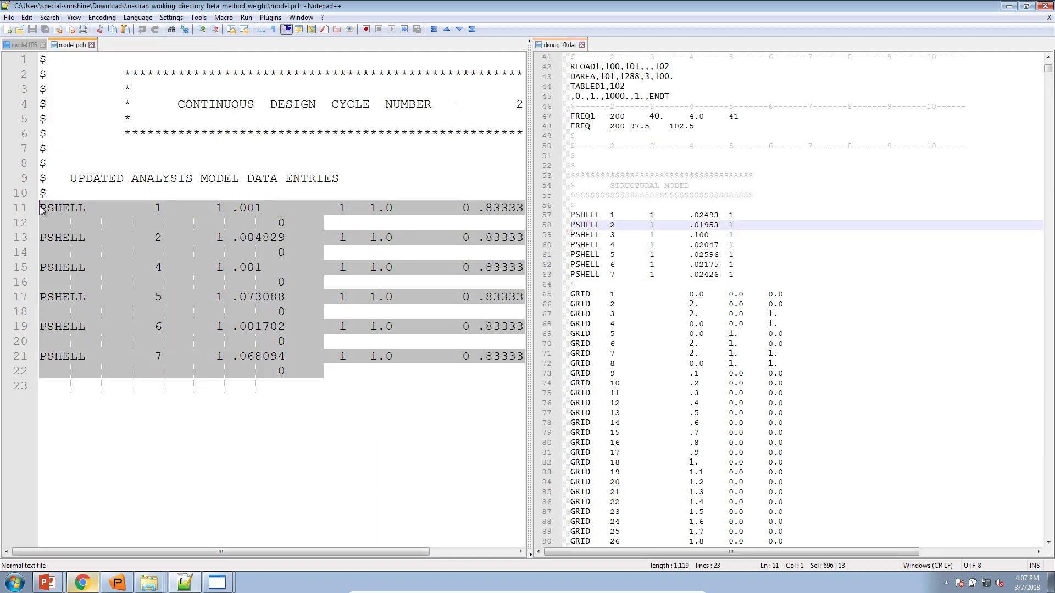
Remove the original PSHELL 4 to 7 and PSHELL 1 and 2 entries from dsoug10.dat, keeping PSHELL 3.
left_click_drag(742, 275, 564, 247)
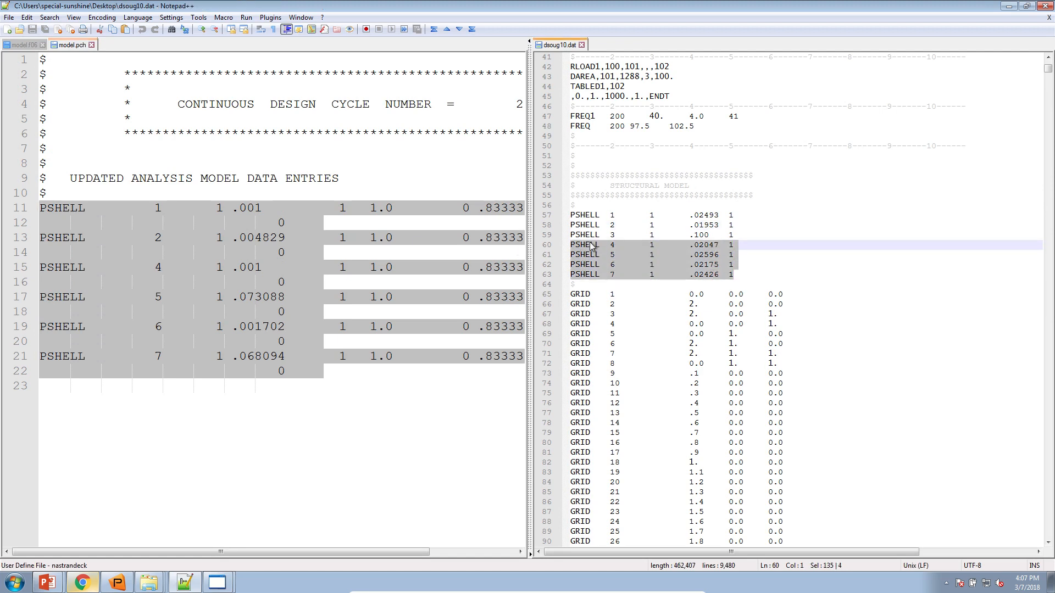
key("Return")
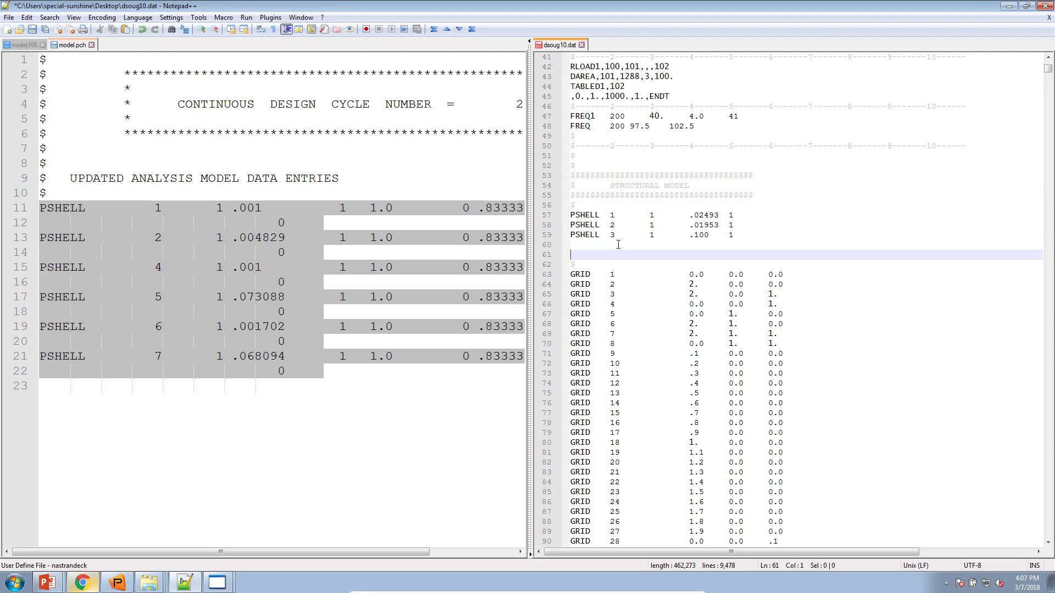
left_click_drag(736, 225, 554, 217)
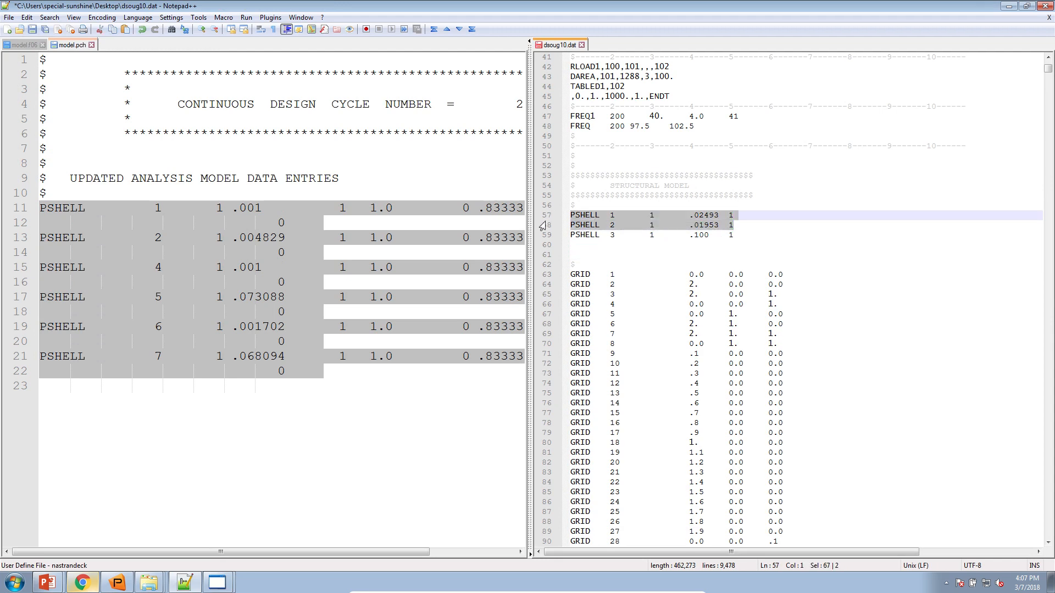
key("Return")
Paste the updated PSHELL 1, 2, 4, 5, 6 and 7 entries below PSHELL 3 in dsoug10.dat and highlight their thickness column.
left_click(596, 244)
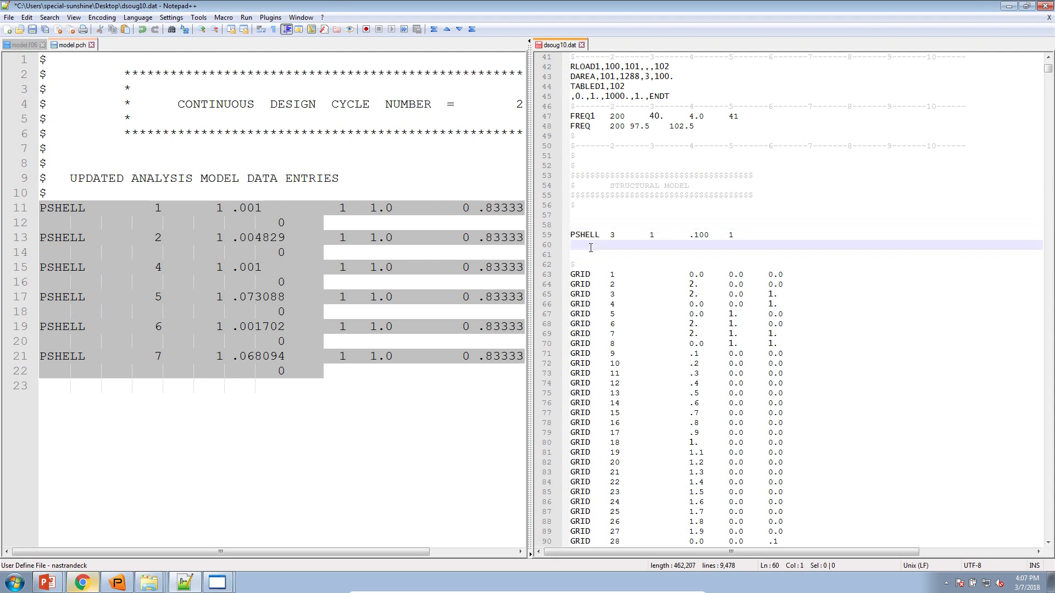
key("Return")
type("PSHELL         1       1 .001          1     1.0       0 .833333     0.0                                0 PSHELL         2       1 .004829       1     1.0       0 .833333     0.0                                0 PSHELL         4       1 .001          1     1.0       0 .833333     0.0                                0 PSHELL         5       1 .073088       1     1.0       0 .833333     0.0                                0 PSHELL         6       1 .001702       1     1.0       0 .833333     0.0                                0 PSHELL         7       1 .068094       1     1.0       0 .833333     0.0                                0")
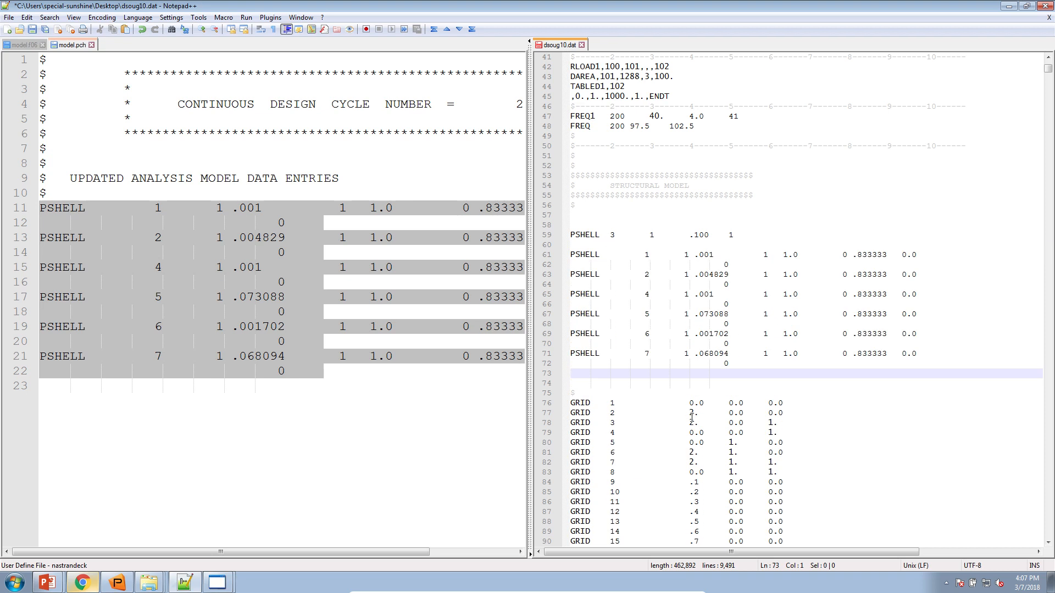
left_click(679, 364)
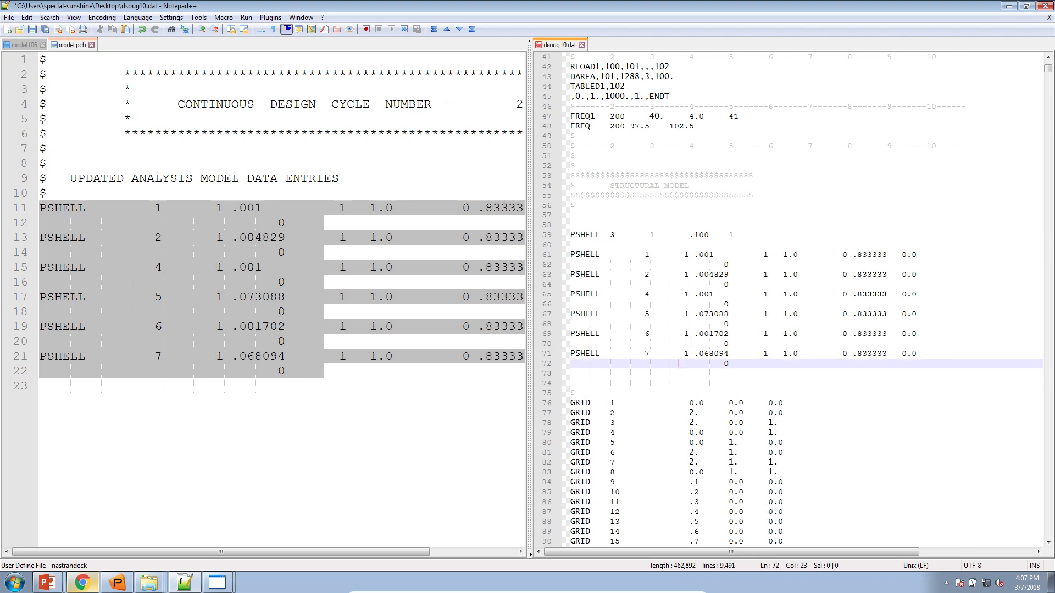
left_click(697, 255)
left_click_drag(697, 256, 728, 365)
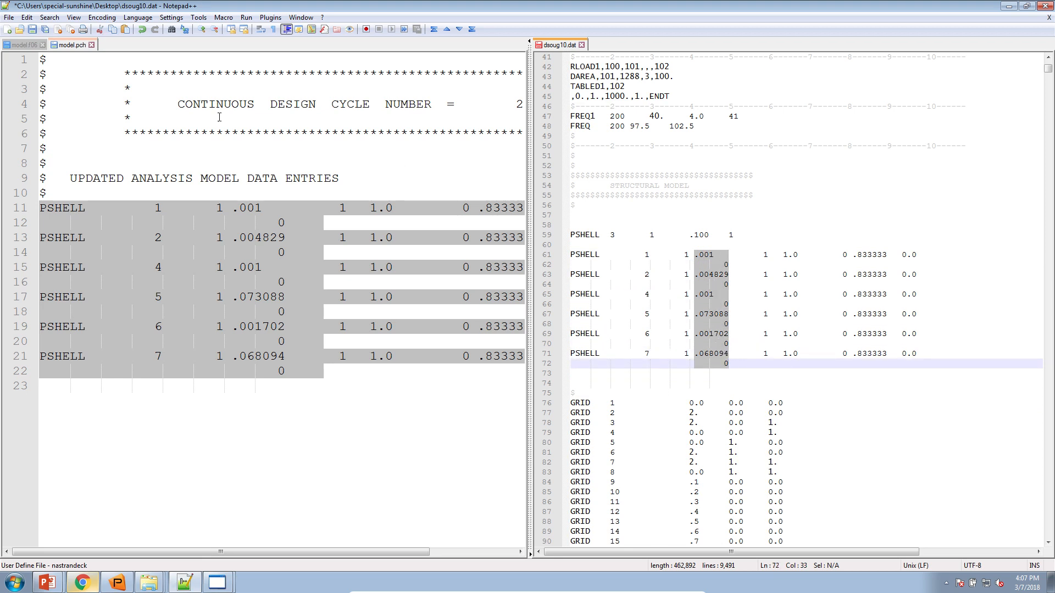
Close model.f06 and model.pch, keeping only dsoug10.dat open.
left_click(42, 44)
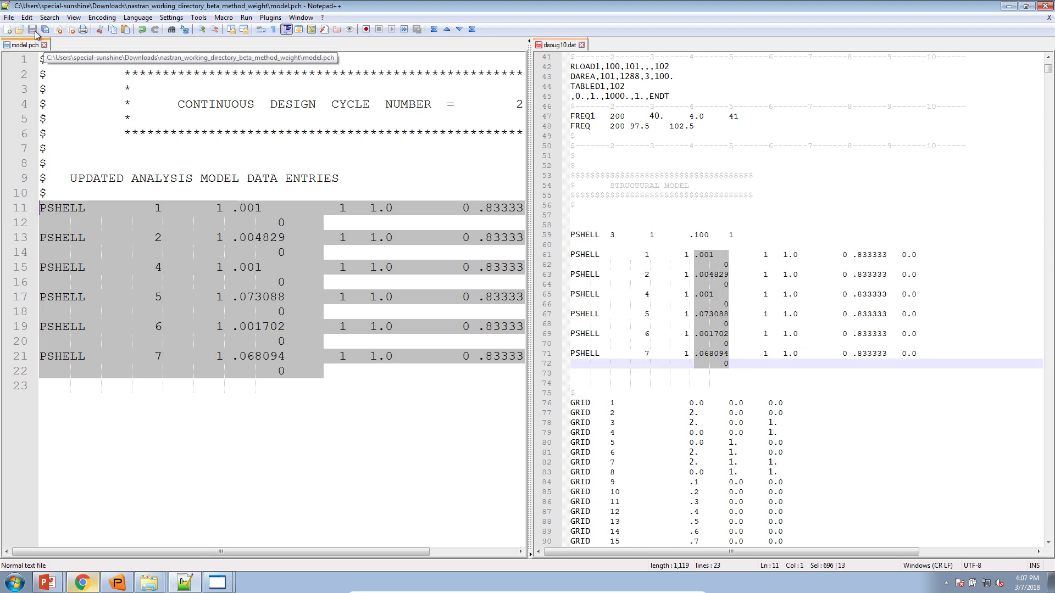
left_click(44, 45)
left_click(387, 153)
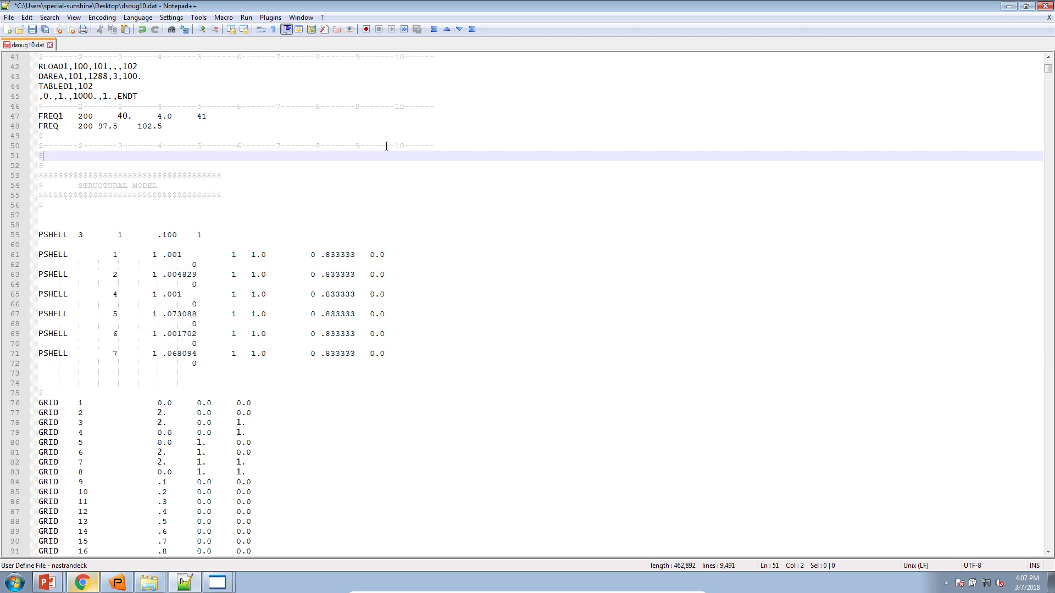
Save the edited model on the Desktop under the new name dsoug10_updated.dat.
left_click(9, 17)
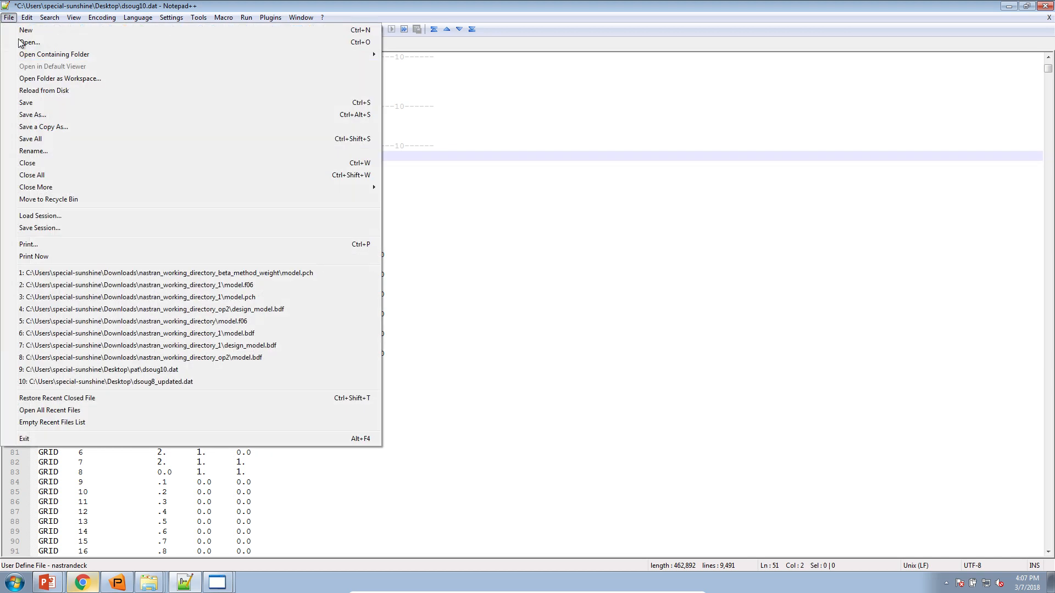
left_click(49, 115)
left_click(490, 371)
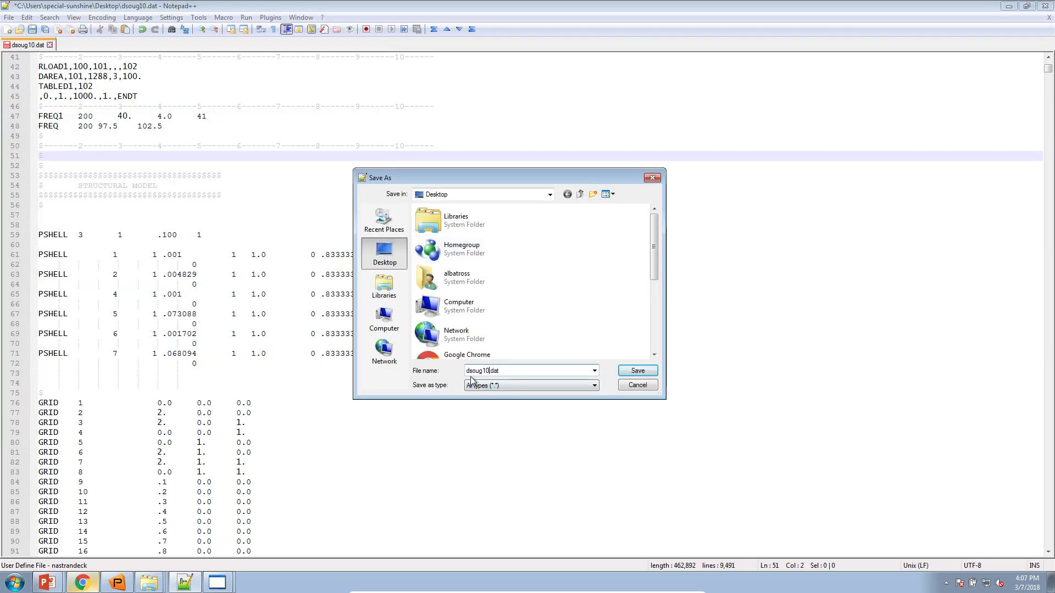
type("_updated")
key("Return")
Close the text editor and folder window, and arrange dsoug10.dat and dsoug10_updated.dat side by side on the desktop.
left_click_drag(511, 4, 464, 158)
left_click(822, 162)
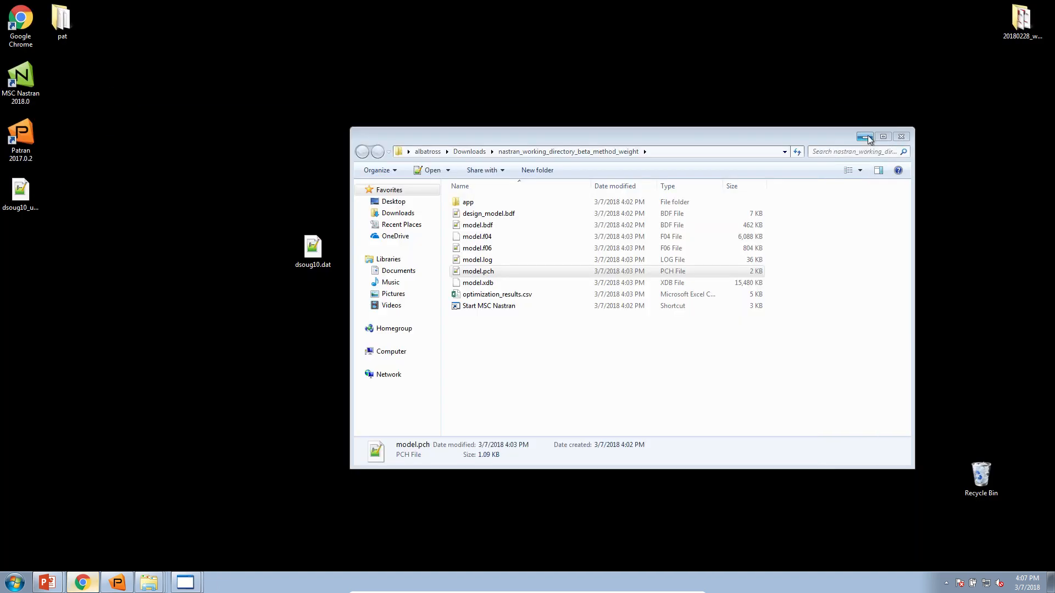
left_click(901, 136)
left_click_drag(22, 192, 705, 288)
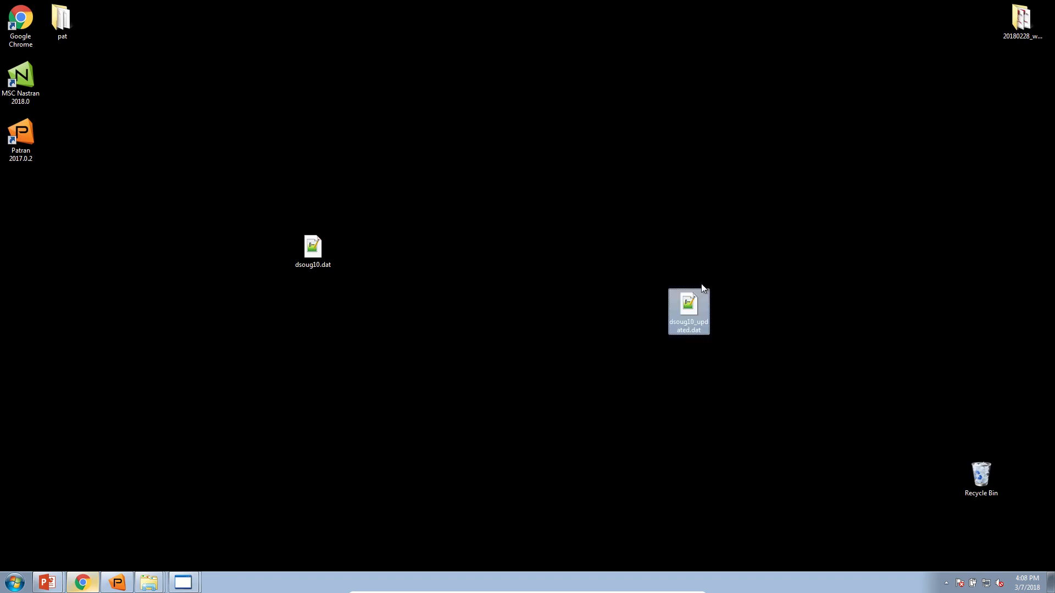
left_click_drag(315, 262, 305, 324)
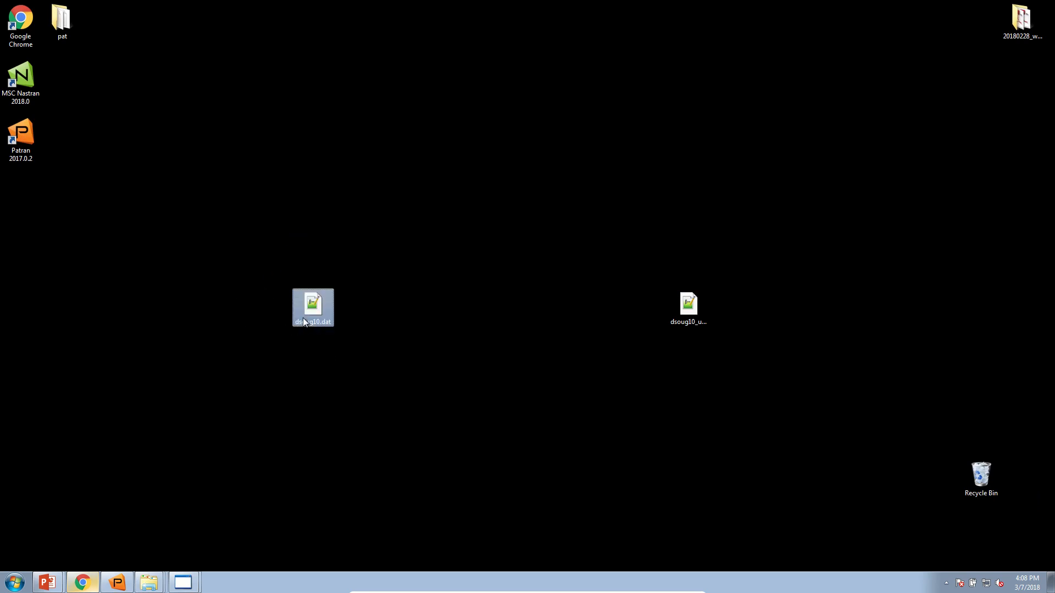
left_click_drag(687, 305, 645, 305)
Switch to PowerPoint and present ws_dsoug10_beta_method.pptx from the Update the Original Model slide to End of Tutorial, using the laser pointer.
mouse_move(47, 578)
left_click(64, 541)
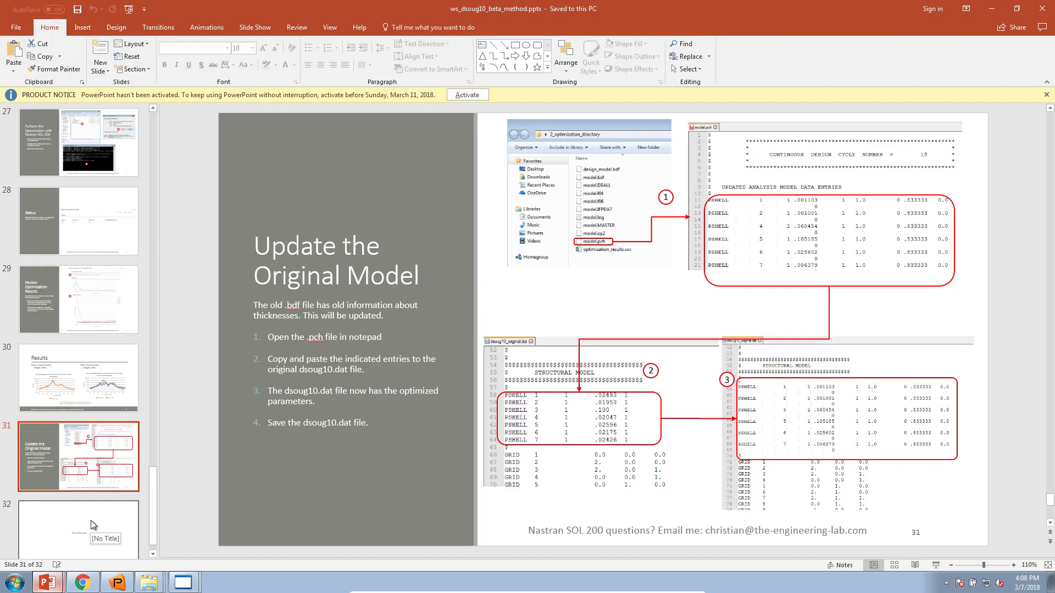
left_click(935, 565)
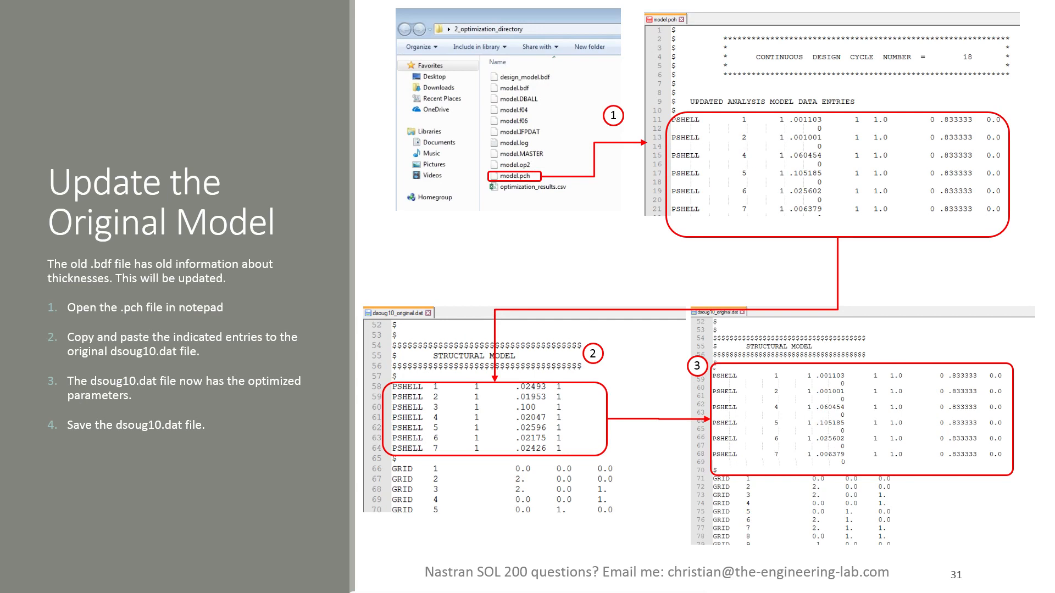
left_click(479, 362)
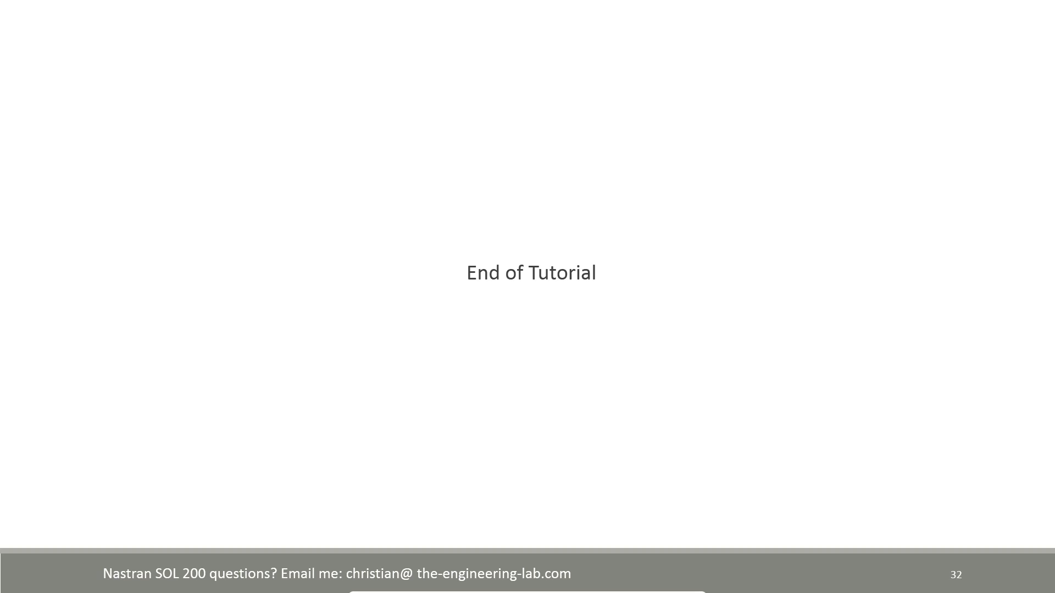
left_click(52, 583)
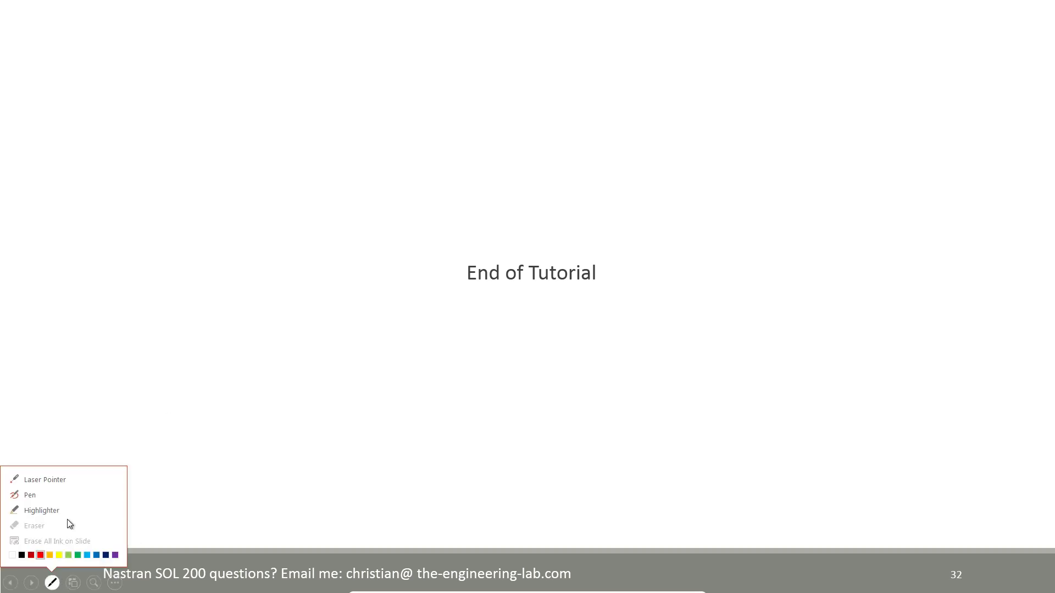
left_click(75, 484)
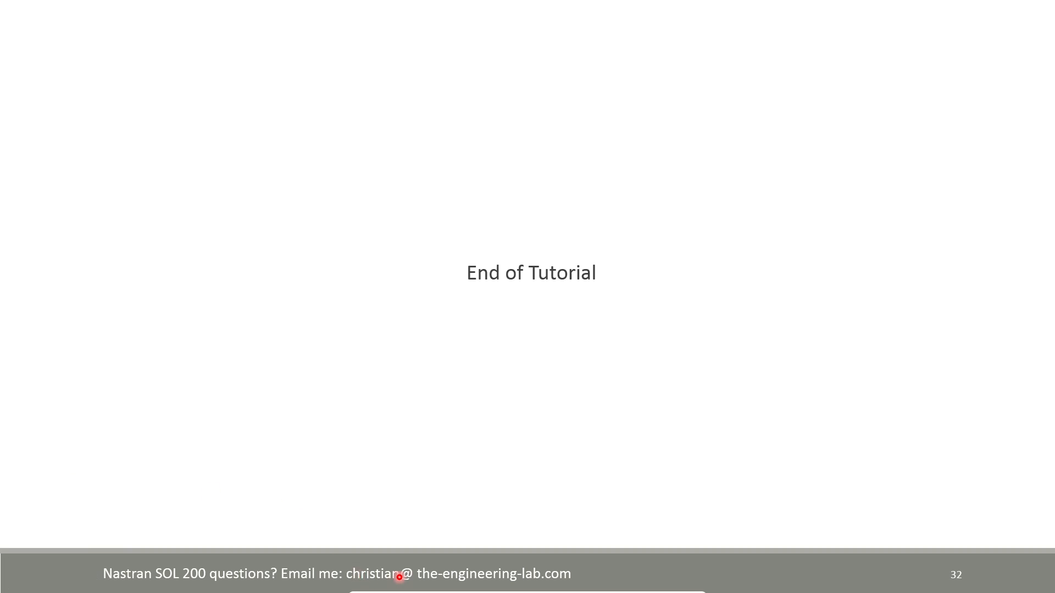